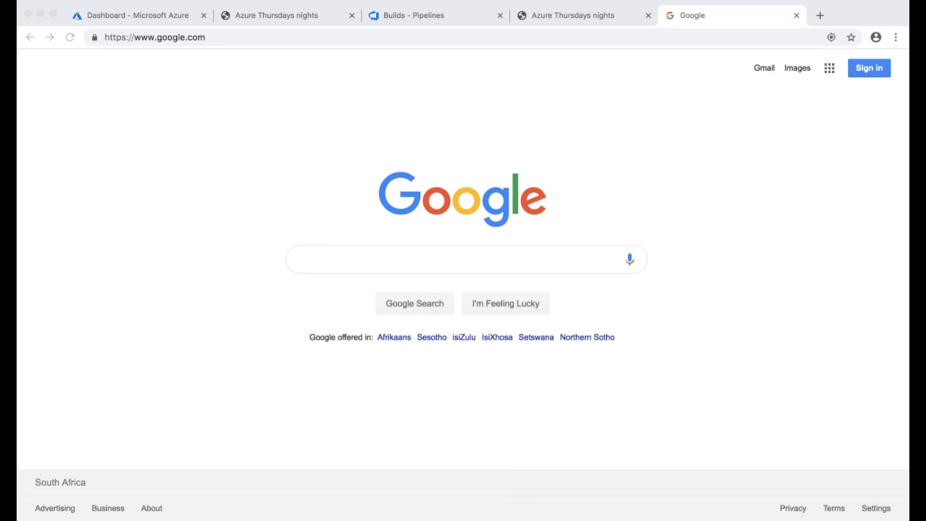
- Switch to the Azure portal and go to its home page
{"action": "key", "text": "super+Tab"}
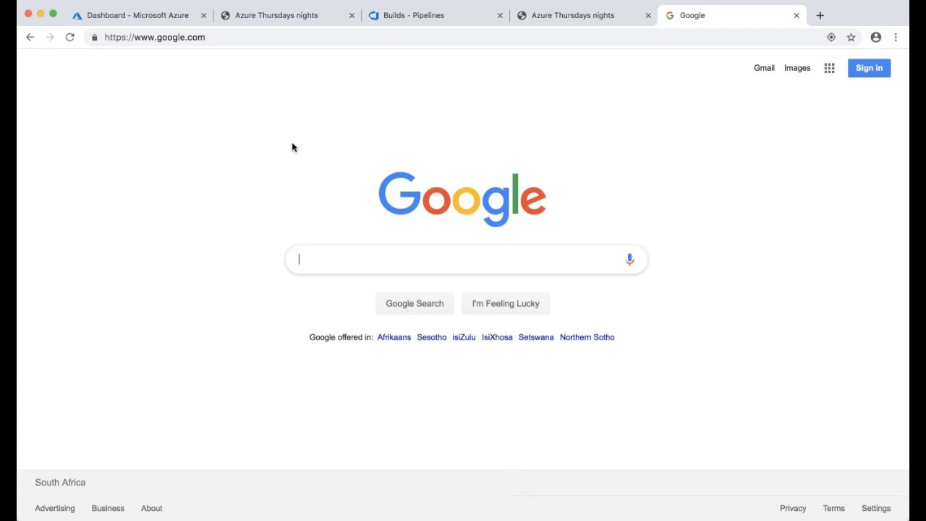
{"action": "left_click", "coordinate": [180, 16]}
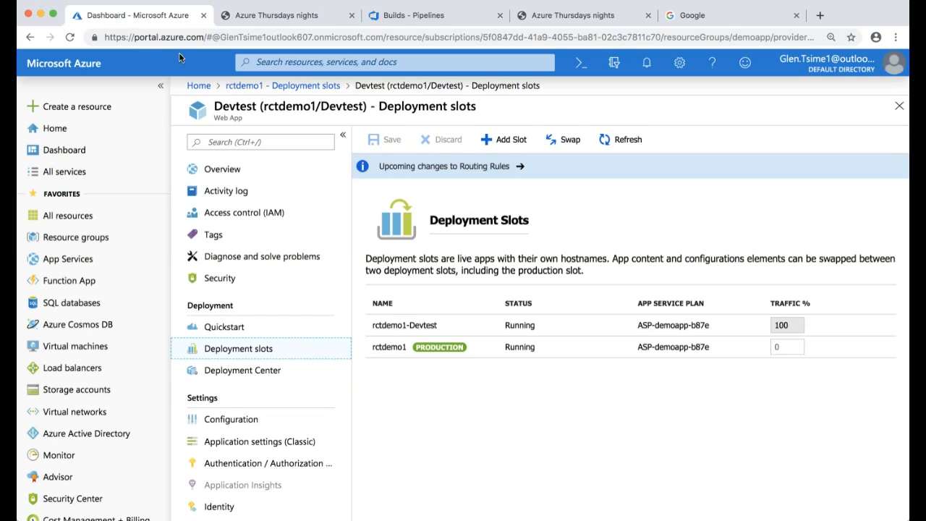
{"action": "left_click", "coordinate": [109, 130]}
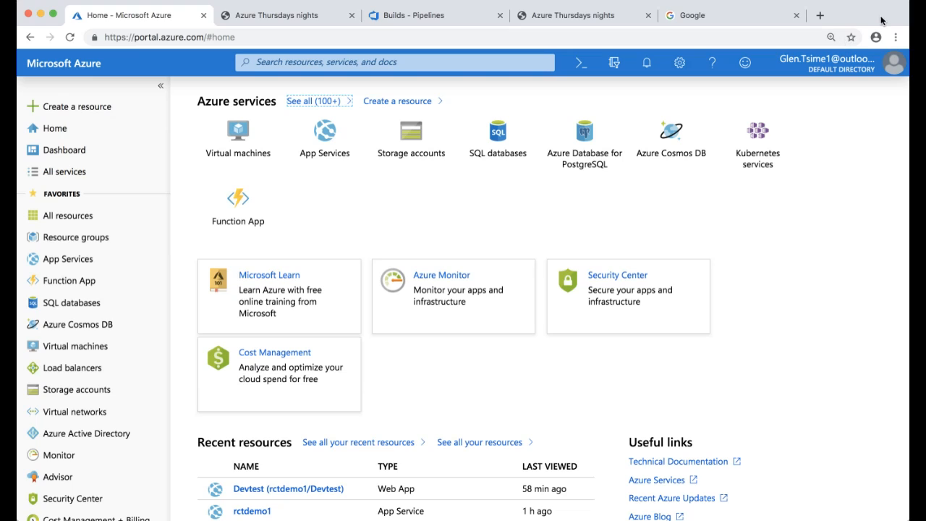
- Open the dev virtual machine and examine its overview details and CPU and network charts
{"action": "key", "text": "Tab"}
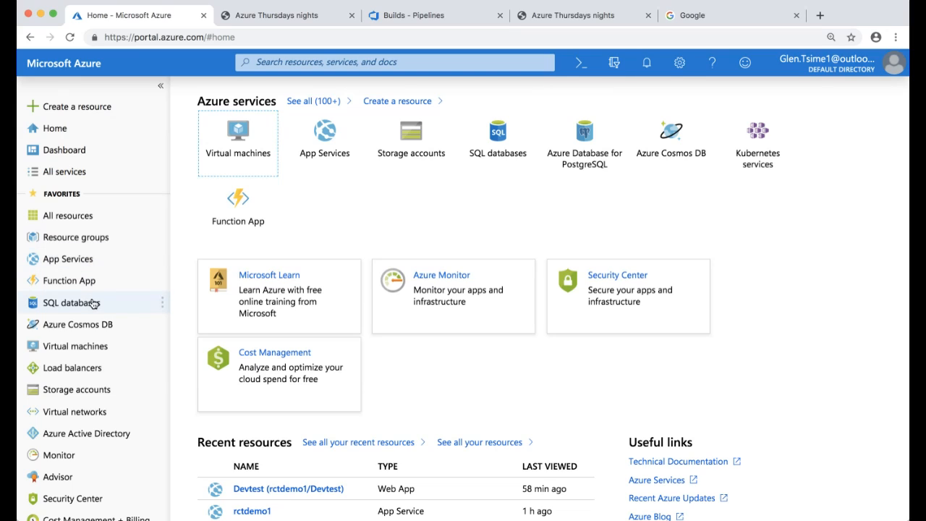
{"action": "left_click", "coordinate": [81, 349]}
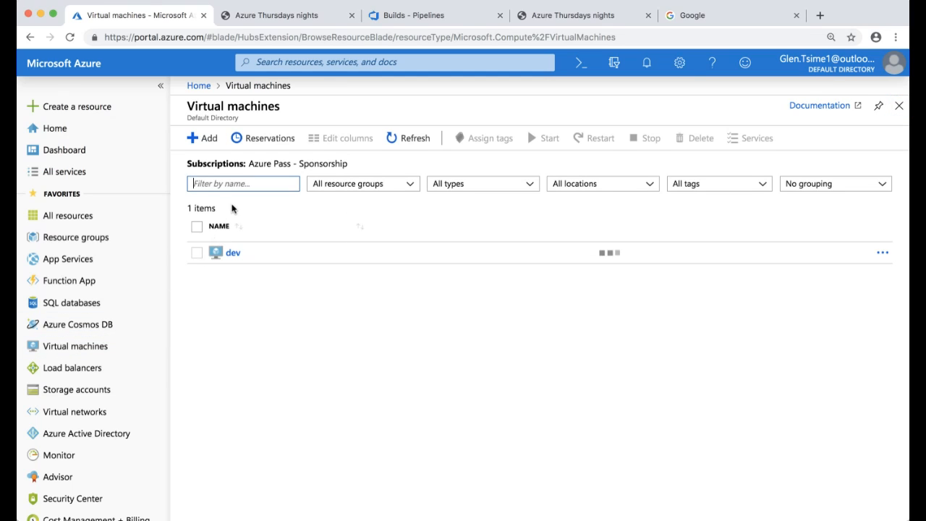
{"action": "left_click", "coordinate": [230, 253]}
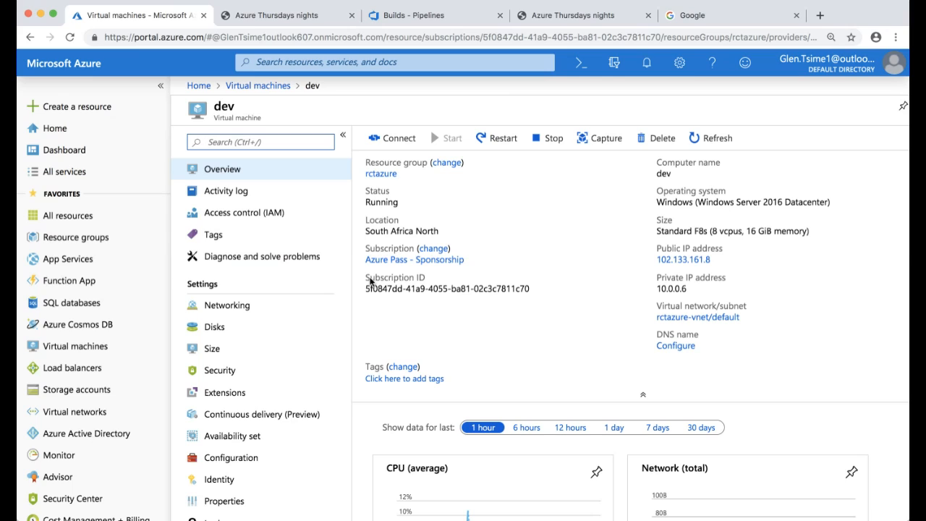
{"action": "scroll", "coordinate": [472, 334], "scroll_direction": "down", "scroll_amount": 3}
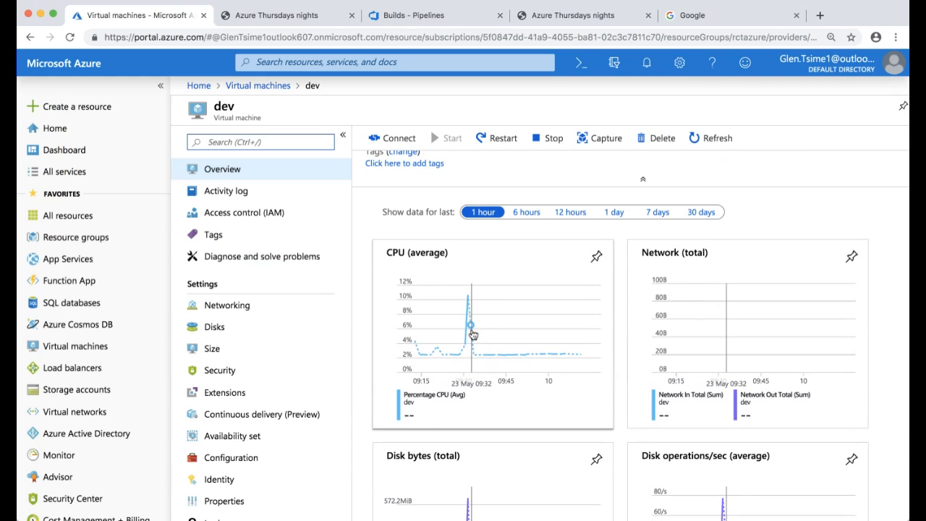
- Open a new web app creation form from App Services and review its project and instance details
{"action": "left_click", "coordinate": [105, 265]}
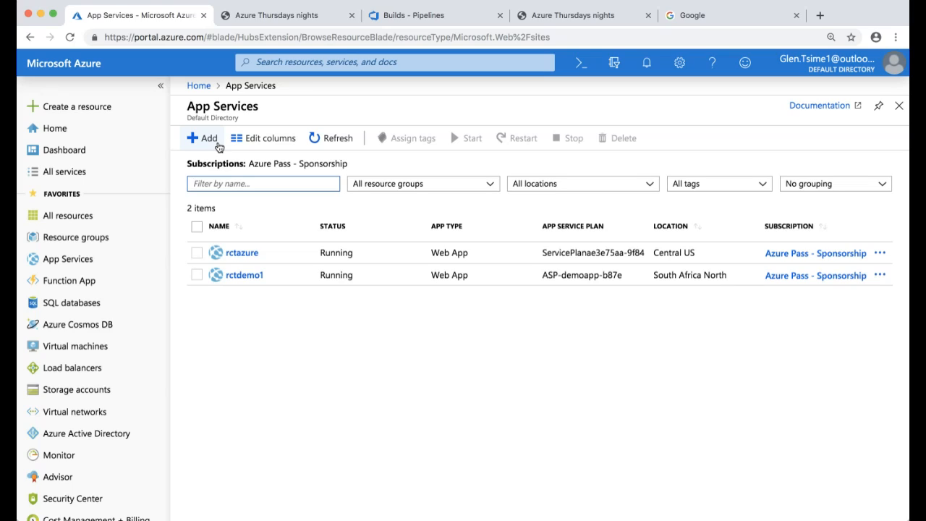
{"action": "left_click", "coordinate": [204, 138]}
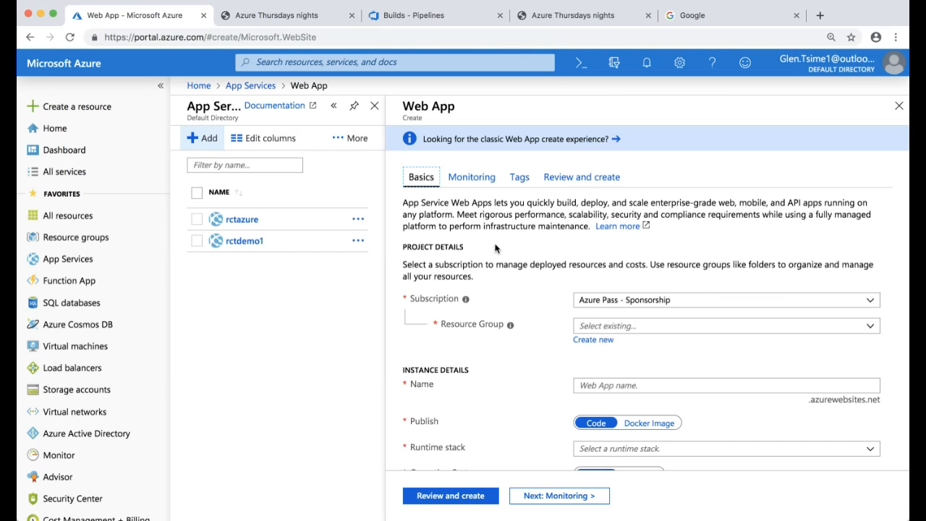
{"action": "scroll", "coordinate": [478, 257], "scroll_direction": "down", "scroll_amount": 1}
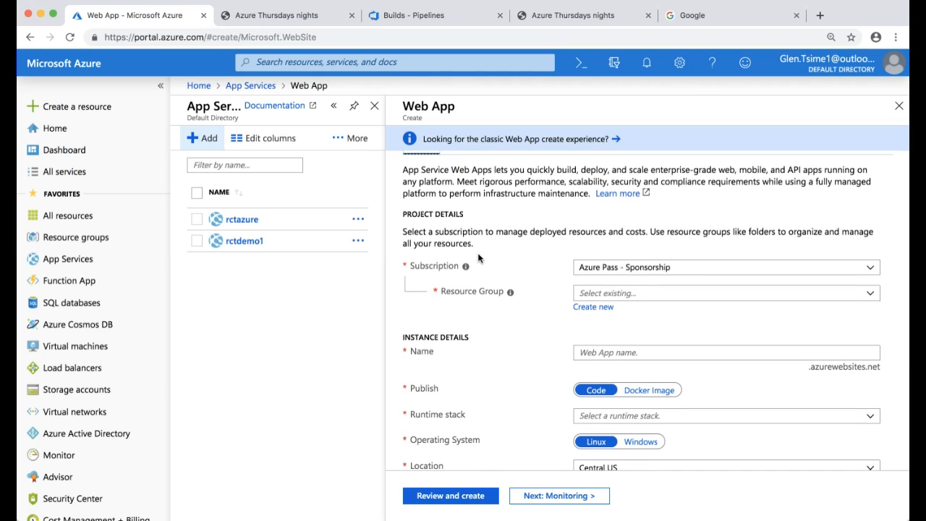
{"action": "scroll", "coordinate": [479, 257], "scroll_direction": "down", "scroll_amount": 1}
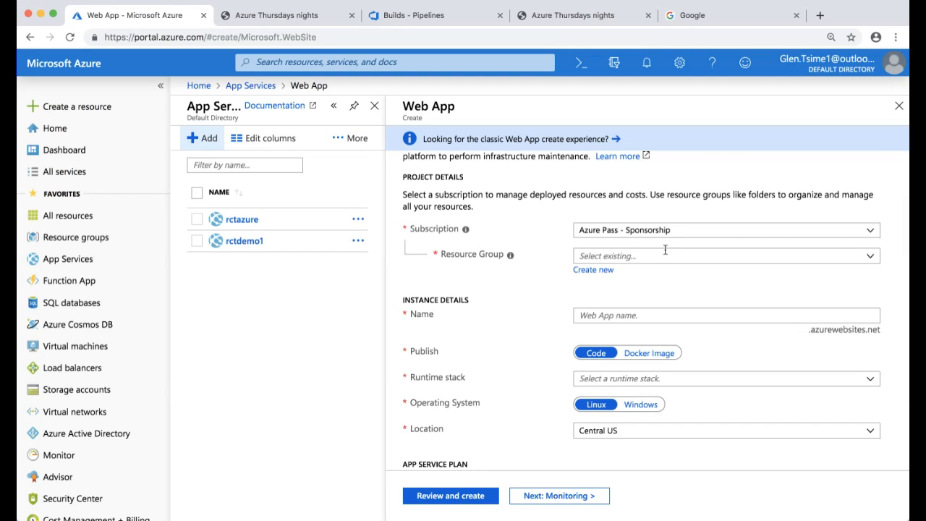
{"action": "scroll", "coordinate": [666, 253], "scroll_direction": "down", "scroll_amount": 1}
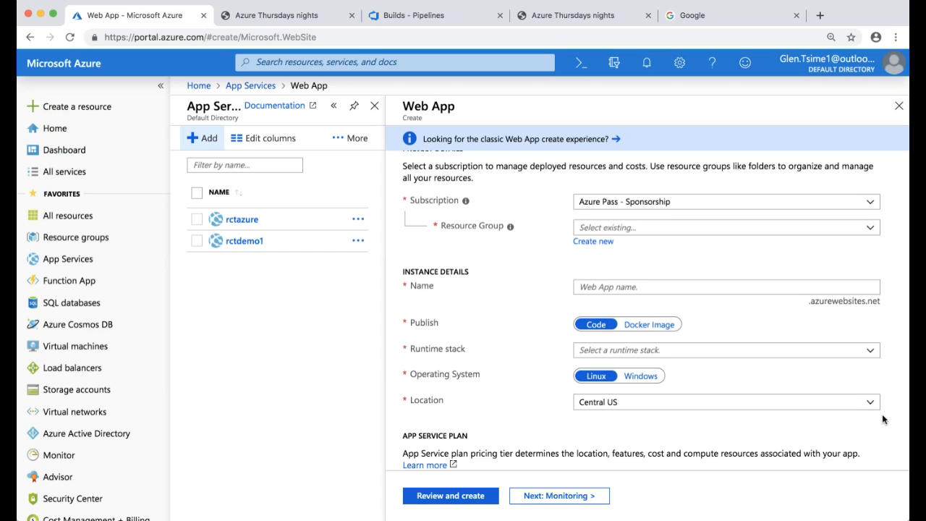
{"action": "left_click", "coordinate": [886, 432]}
- Examine the runtime stacks offered for the new web app, leaving the list without choosing one
{"action": "left_click", "coordinate": [655, 350]}
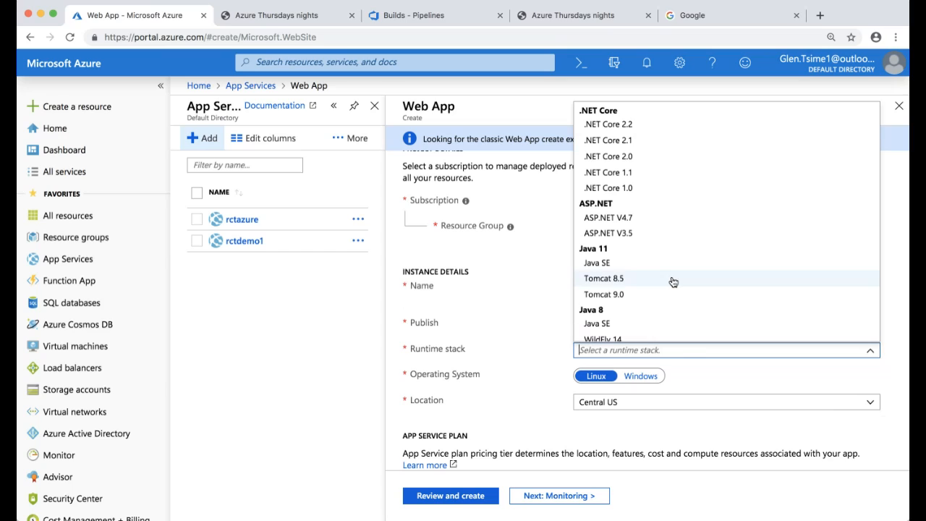
{"action": "scroll", "coordinate": [672, 282], "scroll_direction": "down", "scroll_amount": 1}
{"action": "scroll", "coordinate": [673, 282], "scroll_direction": "up", "scroll_amount": 1}
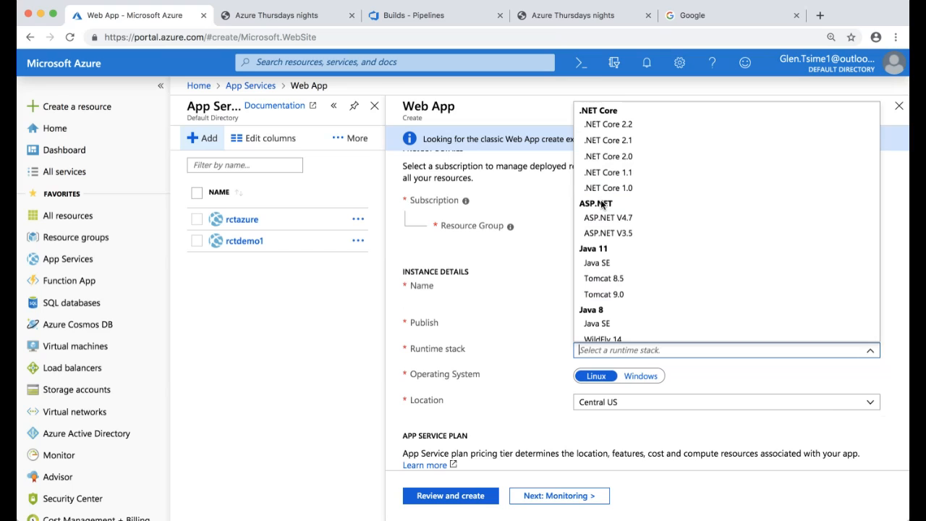
{"action": "scroll", "coordinate": [642, 222], "scroll_direction": "down", "scroll_amount": 4}
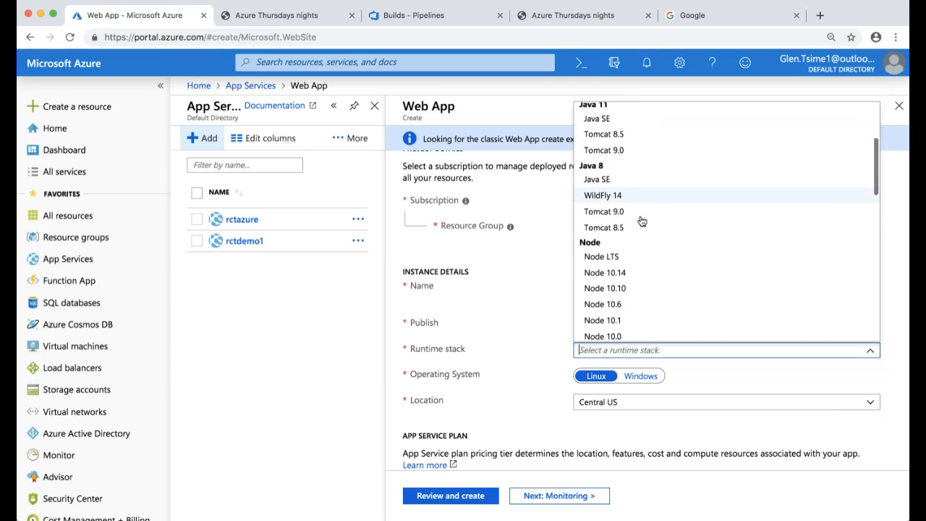
{"action": "scroll", "coordinate": [642, 221], "scroll_direction": "down", "scroll_amount": 10}
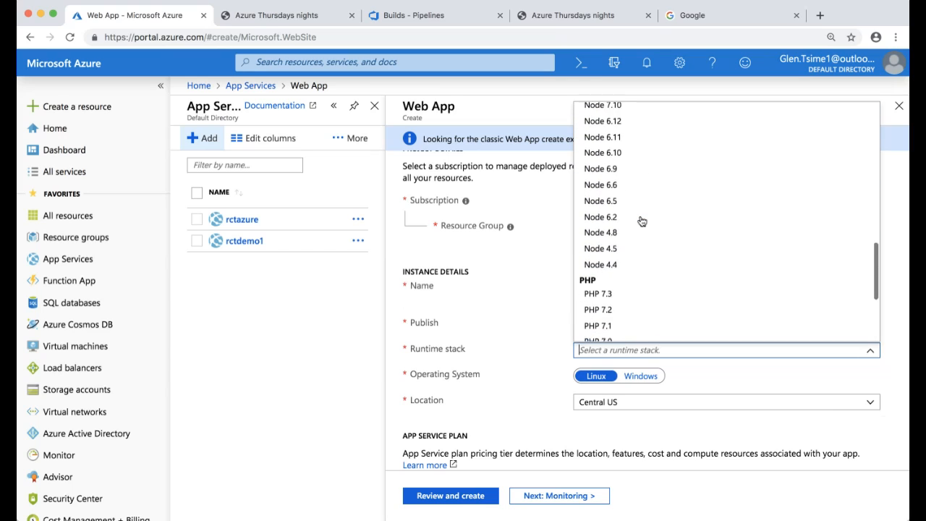
{"action": "scroll", "coordinate": [642, 222], "scroll_direction": "down", "scroll_amount": 5}
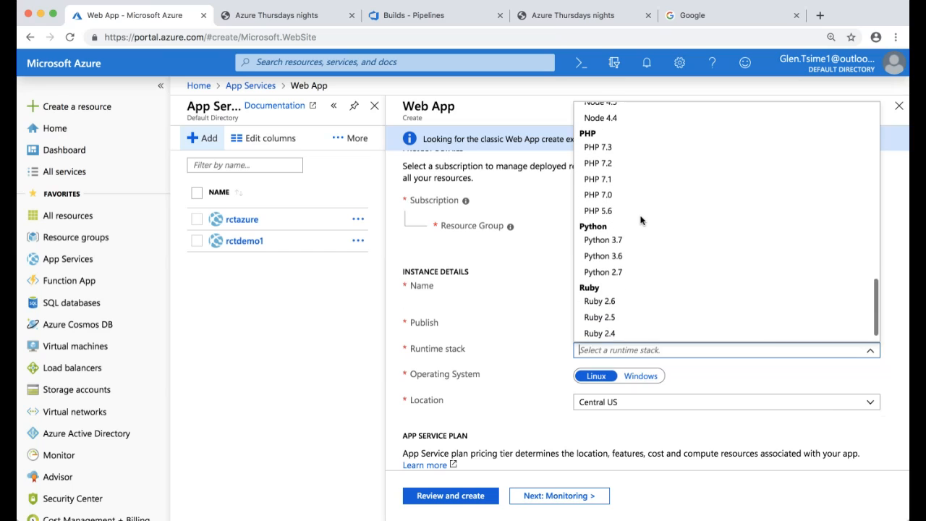
{"action": "scroll", "coordinate": [641, 221], "scroll_direction": "down", "scroll_amount": 1}
{"action": "scroll", "coordinate": [642, 222], "scroll_direction": "up", "scroll_amount": 3}
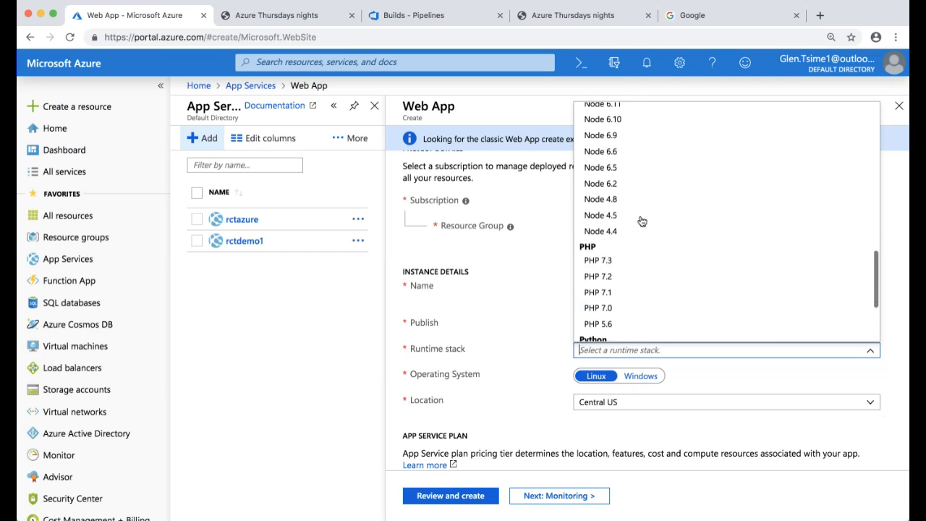
{"action": "scroll", "coordinate": [642, 221], "scroll_direction": "up", "scroll_amount": 4}
{"action": "left_click", "coordinate": [684, 390]}
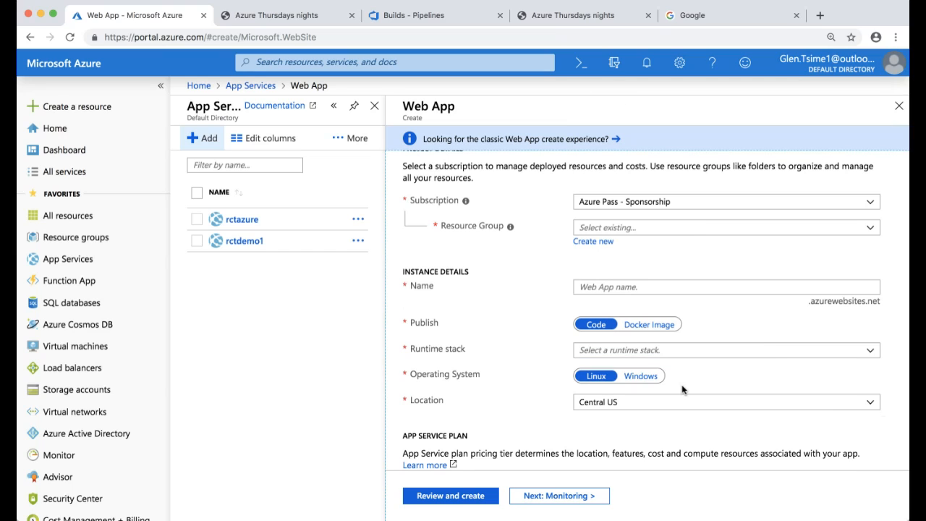
- Set the web app's operating system to Windows and review the runtime stacks offered with it
{"action": "left_click", "coordinate": [648, 378]}
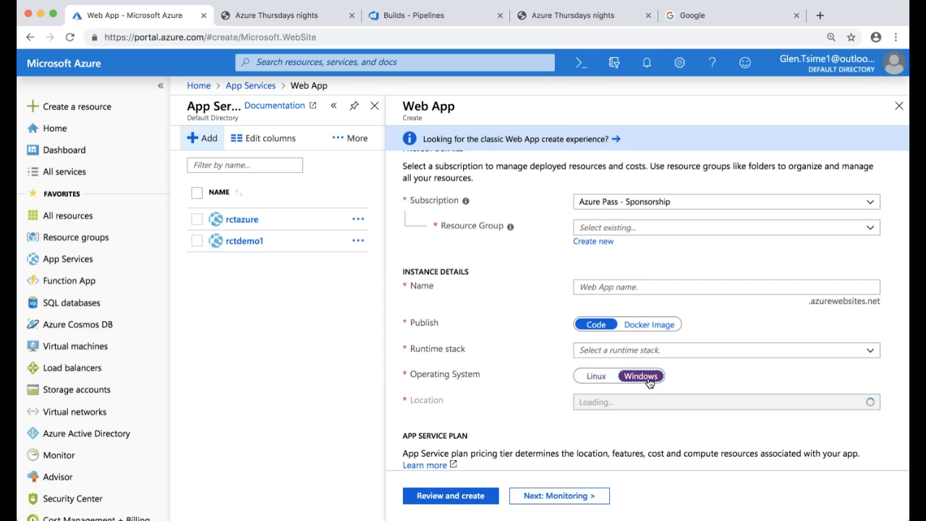
{"action": "left_click", "coordinate": [678, 353]}
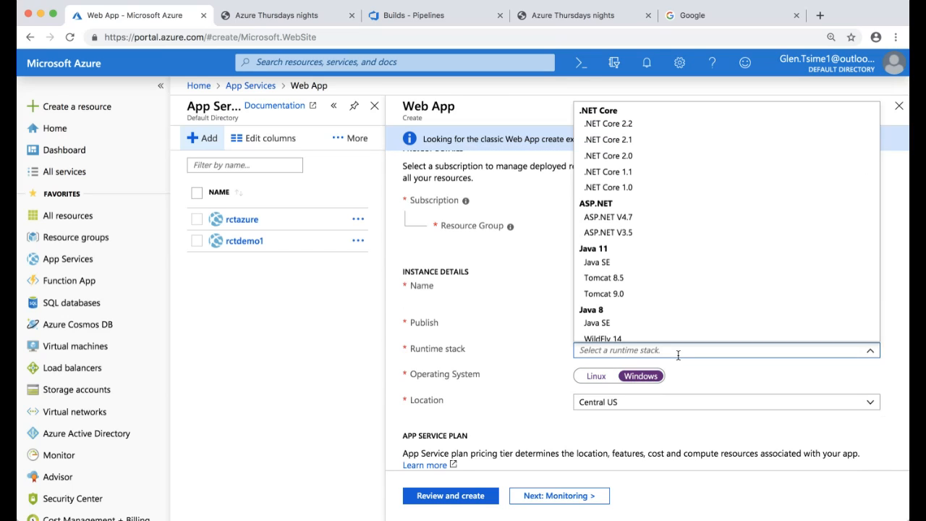
{"action": "scroll", "coordinate": [678, 322], "scroll_direction": "down", "scroll_amount": 10}
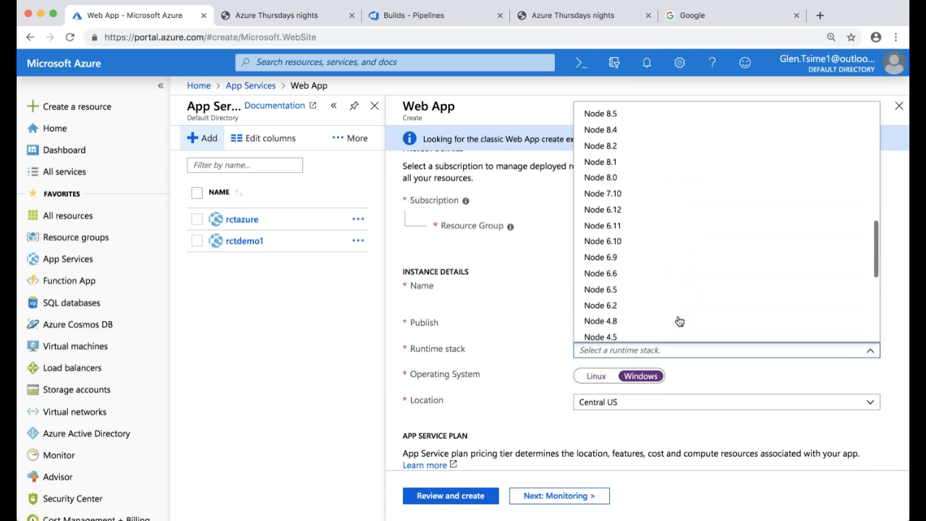
{"action": "left_click", "coordinate": [550, 322]}
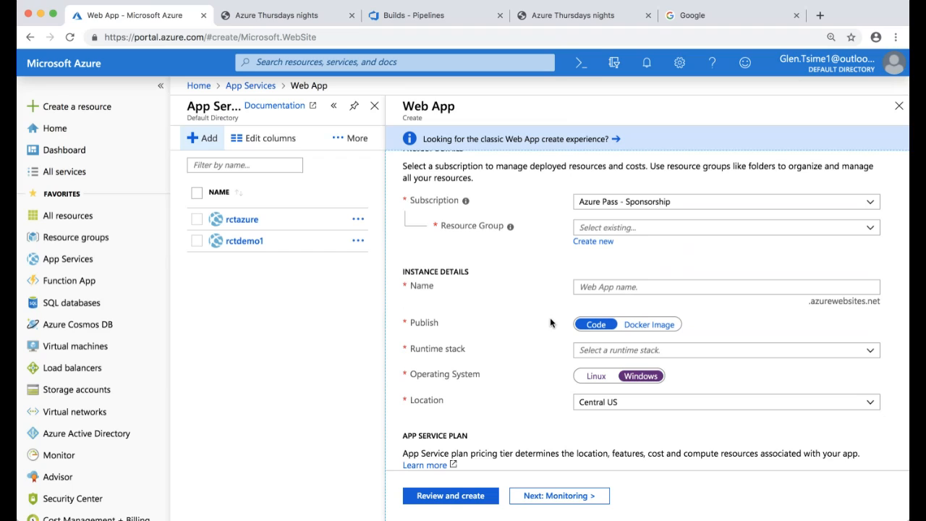
- Review the regions offered for the web app and its App Service plan and size settings
{"action": "left_click", "coordinate": [610, 401]}
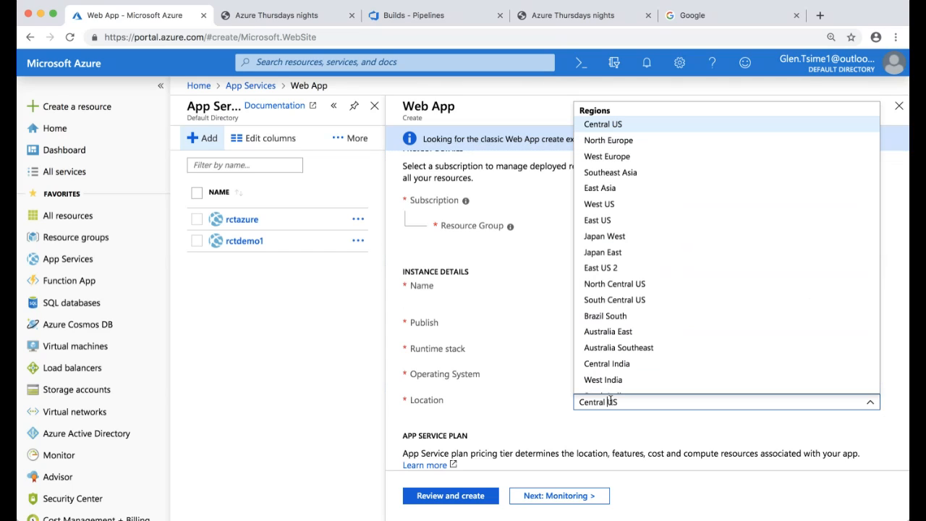
{"action": "scroll", "coordinate": [624, 355], "scroll_direction": "down", "scroll_amount": 3}
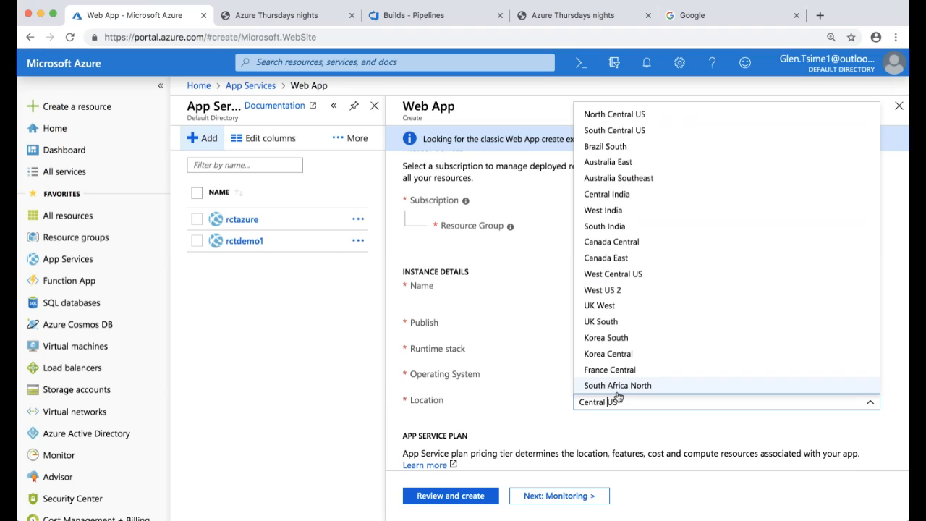
{"action": "left_click", "coordinate": [545, 399]}
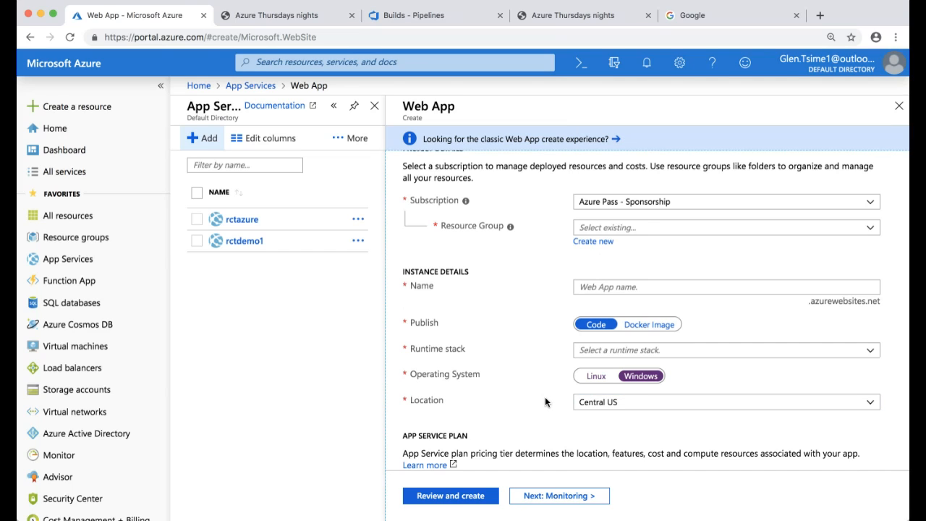
{"action": "scroll", "coordinate": [545, 403], "scroll_direction": "down", "scroll_amount": 3}
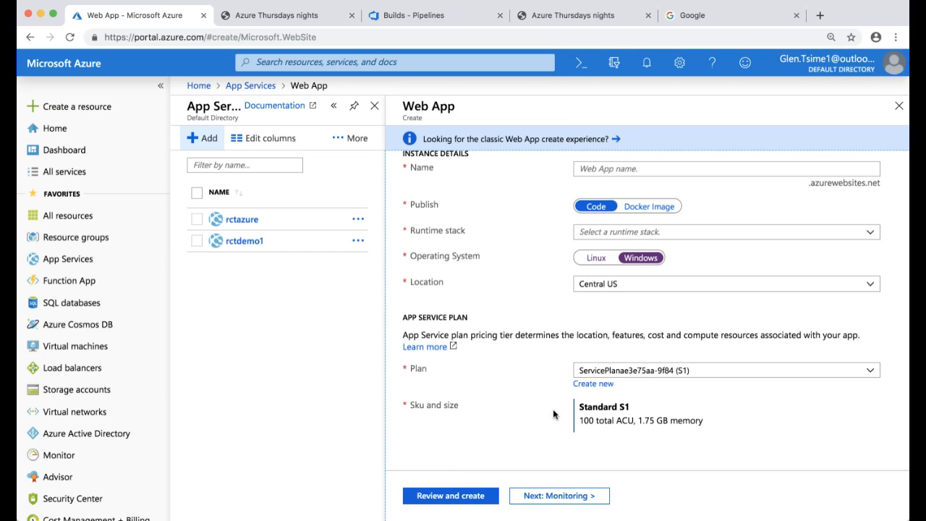
- Leave the unfinished web app form and open the overview of the rctdemo1 app service
{"action": "left_click", "coordinate": [258, 242]}
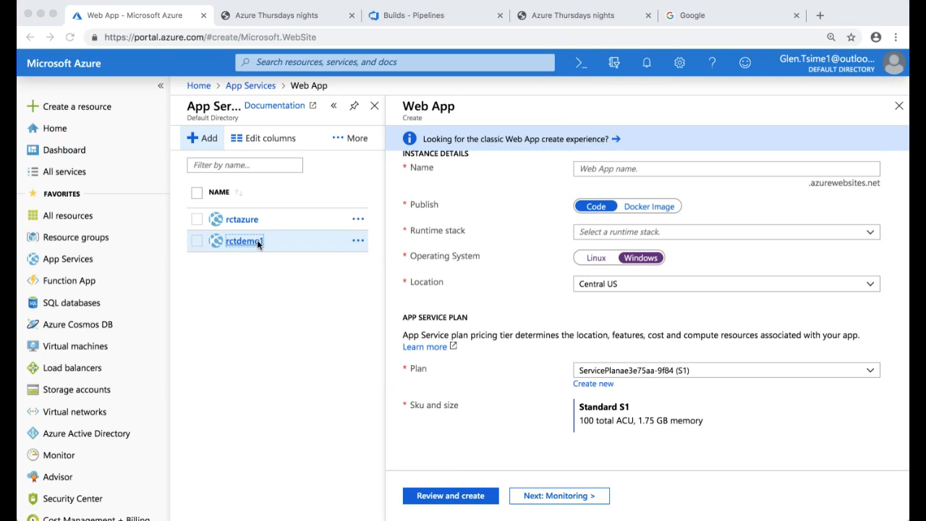
{"action": "left_click", "coordinate": [568, 120]}
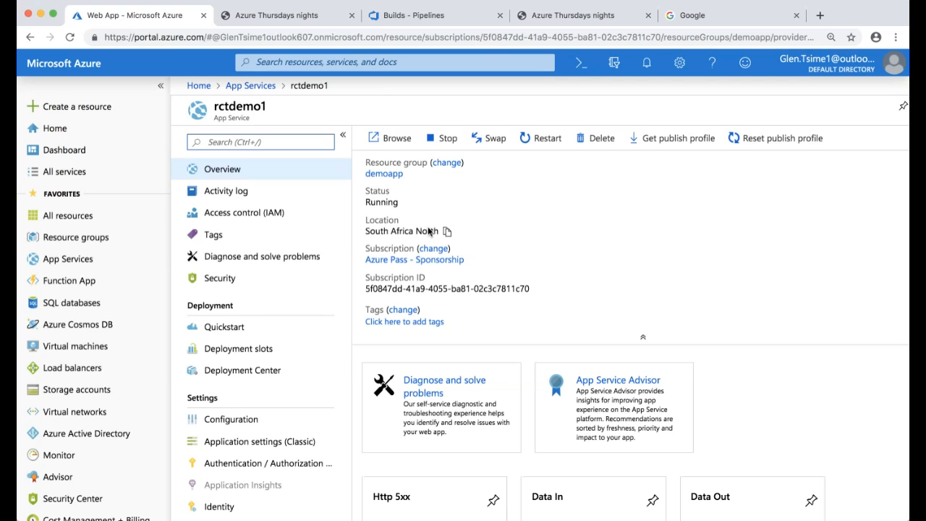
{"action": "key", "text": "super+Tab"}
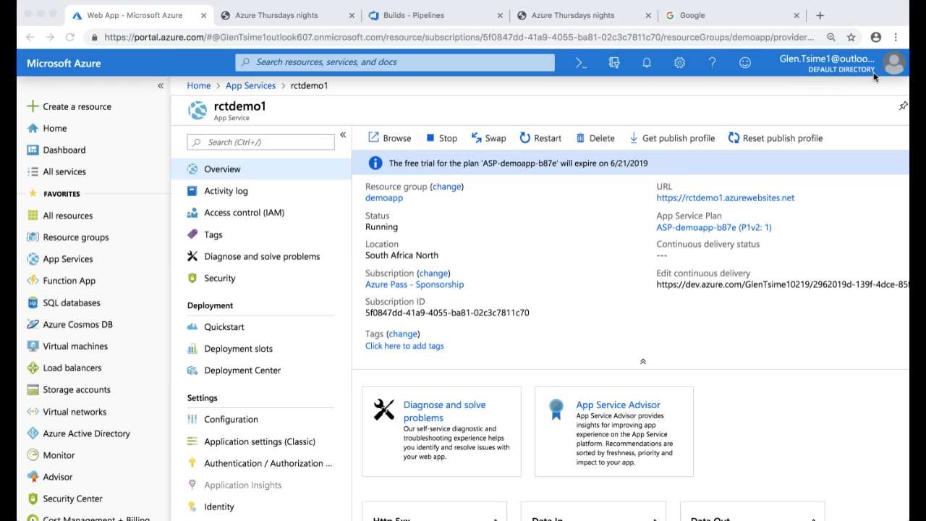
{"action": "left_click", "coordinate": [650, 95]}
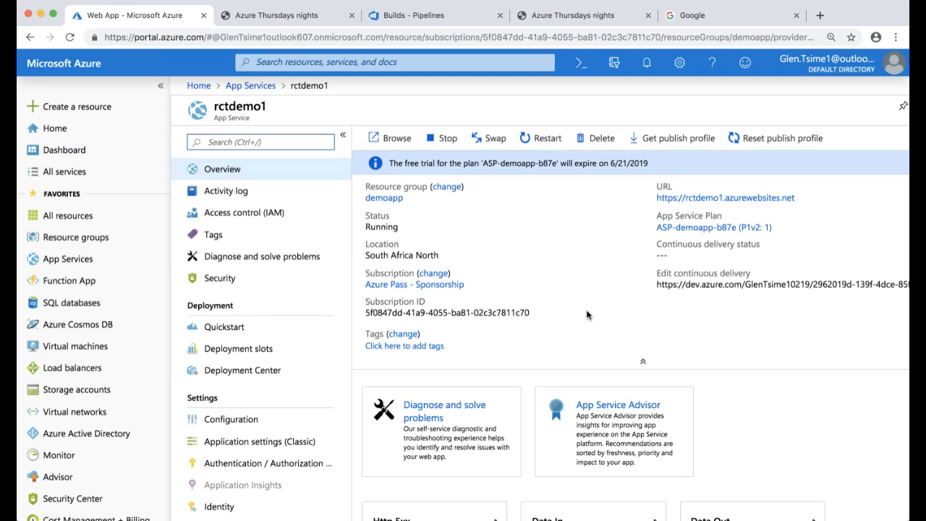
- Examine rctdemo1's charts for HTTP server errors, data in and out, requests and average response time
{"action": "scroll", "coordinate": [587, 315], "scroll_direction": "down", "scroll_amount": 3}
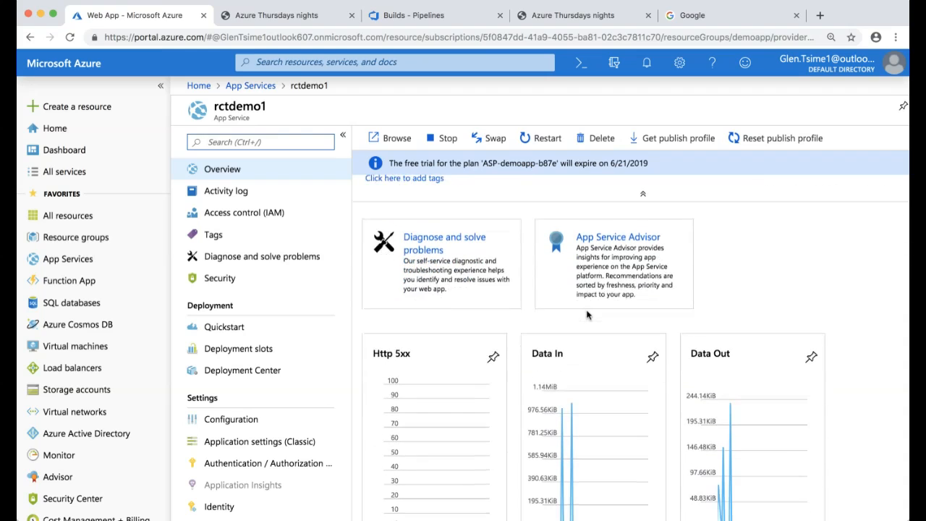
{"action": "scroll", "coordinate": [587, 315], "scroll_direction": "down", "scroll_amount": 1}
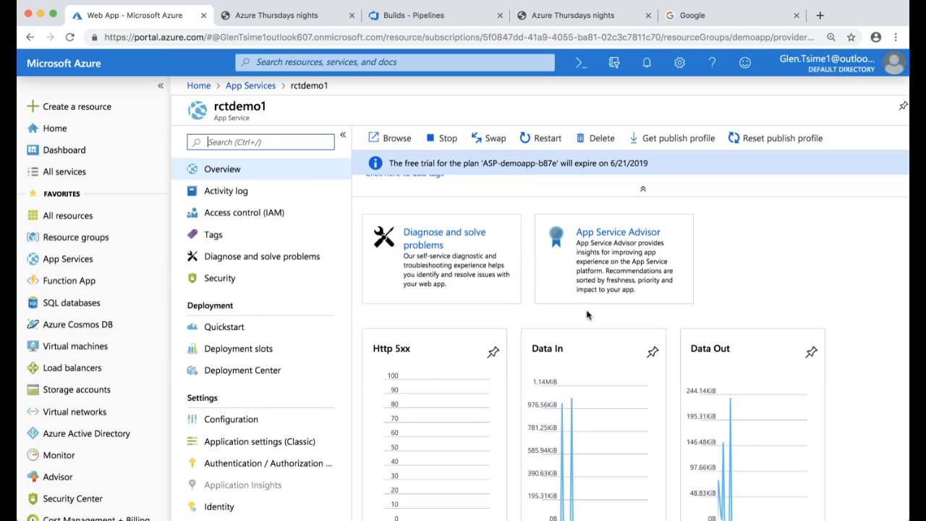
{"action": "scroll", "coordinate": [587, 315], "scroll_direction": "down", "scroll_amount": 3}
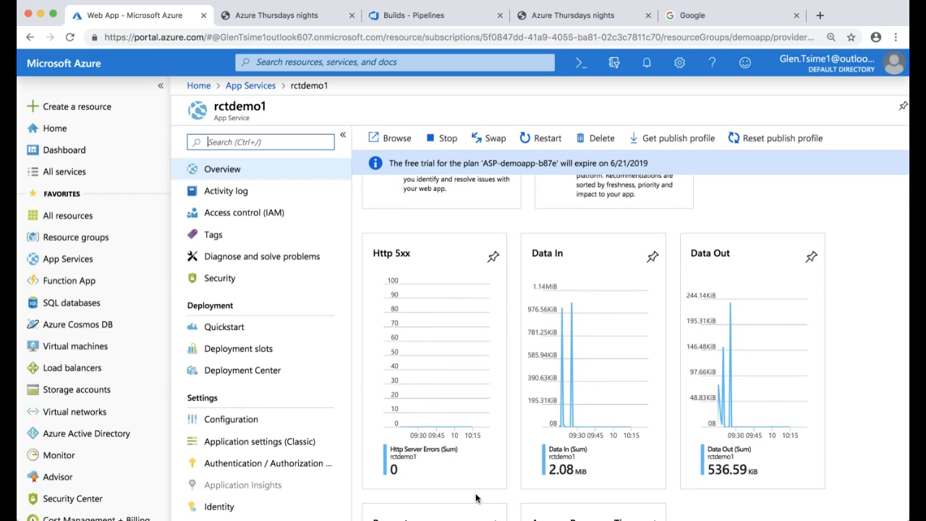
{"action": "scroll", "coordinate": [560, 408], "scroll_direction": "down", "scroll_amount": 5}
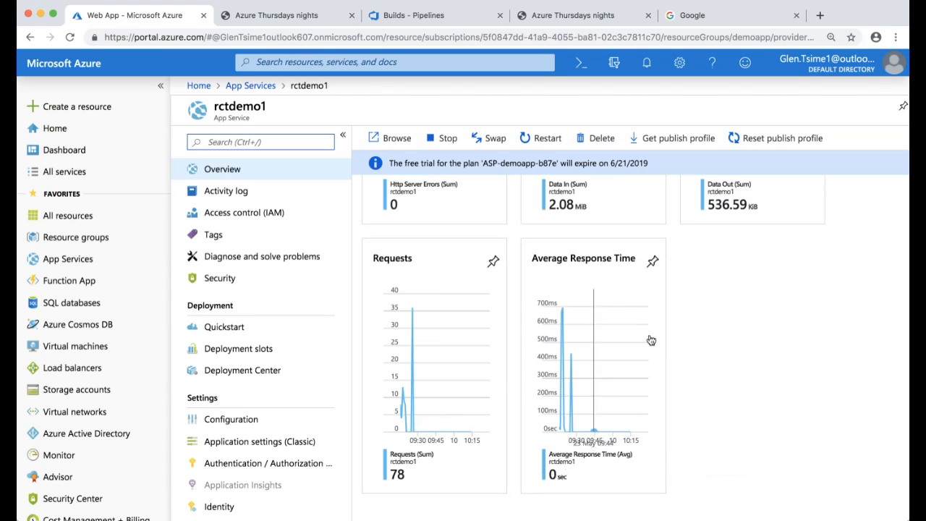
- View rctdemo1's deployment slots, then reload the live rctdemo1.azurewebsites.net page and return to the slots
{"action": "left_click", "coordinate": [239, 350]}
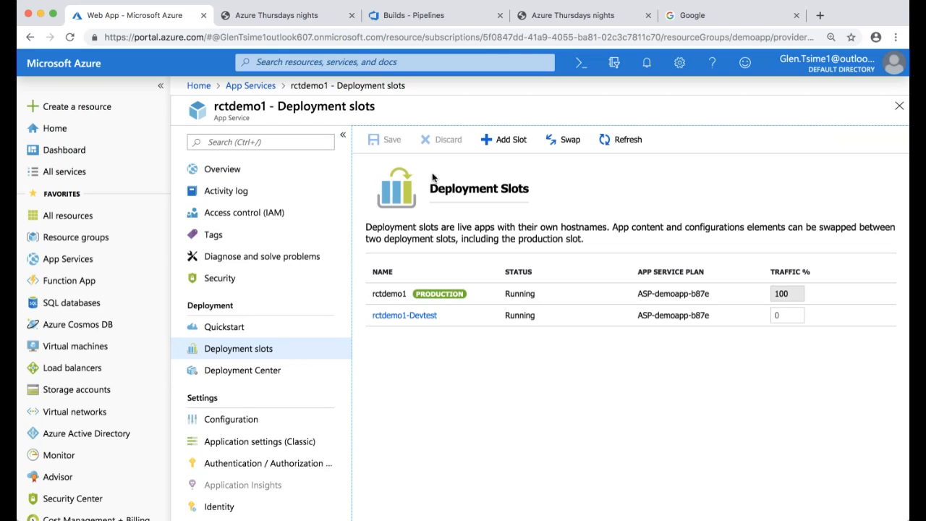
{"action": "left_click", "coordinate": [315, 21]}
{"action": "left_click", "coordinate": [547, 14]}
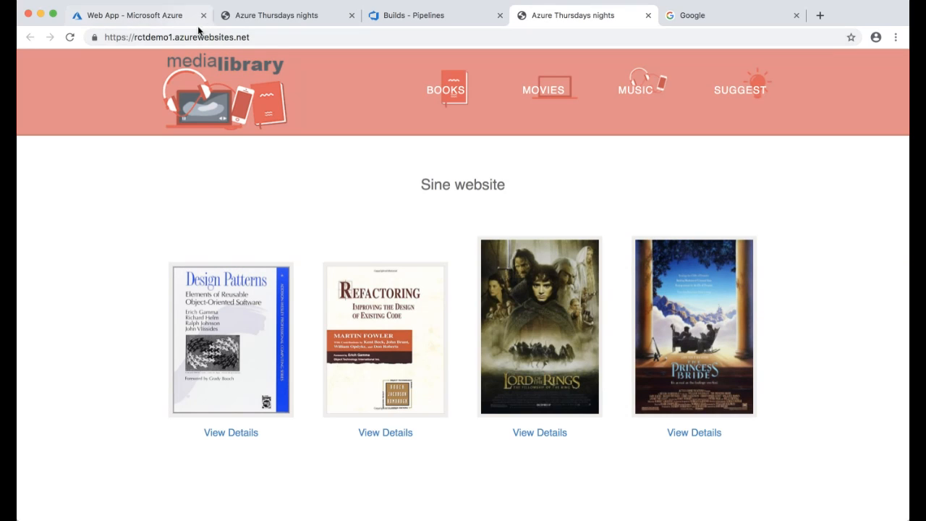
{"action": "left_click", "coordinate": [70, 37]}
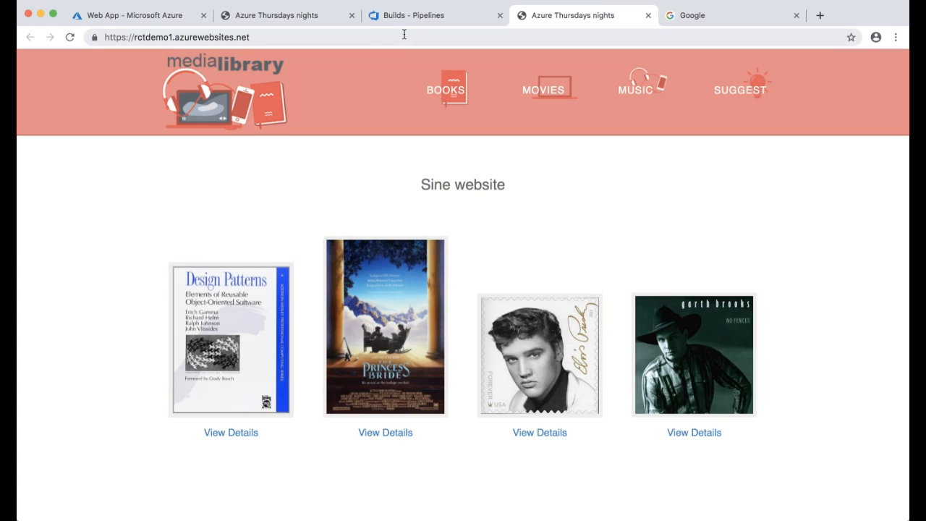
{"action": "left_click", "coordinate": [181, 17]}
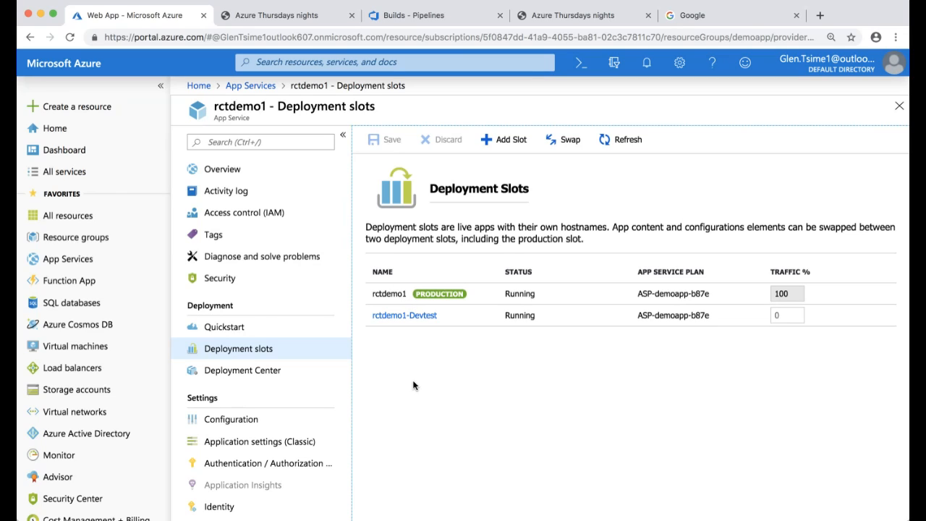
- View rctdemo1's Deployment Center, then open the Deployment Center of the rctazure app service
{"action": "left_click", "coordinate": [255, 372]}
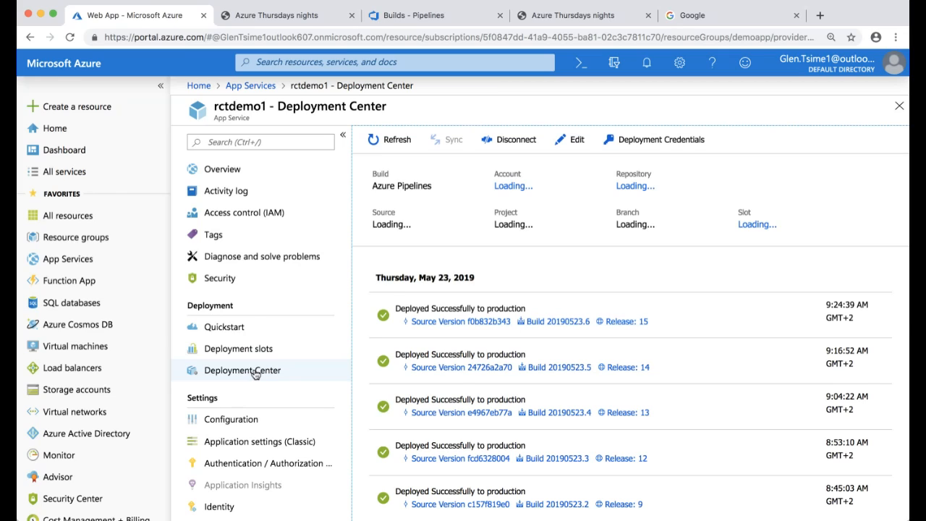
{"action": "left_click", "coordinate": [94, 261]}
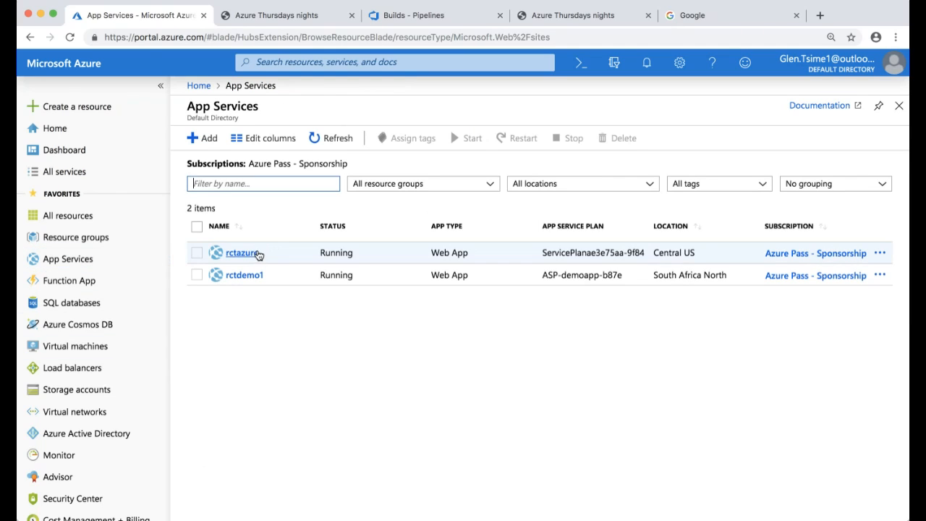
{"action": "left_click", "coordinate": [254, 253]}
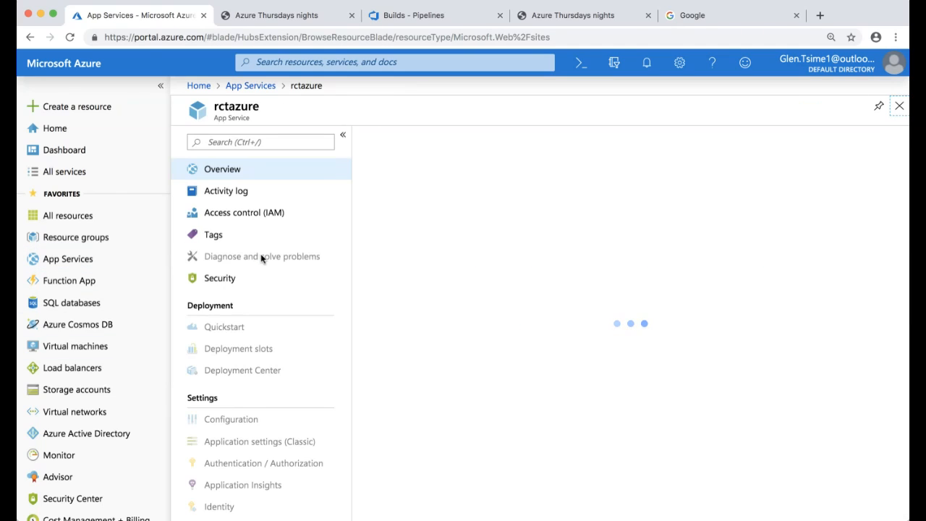
{"action": "left_click", "coordinate": [267, 350]}
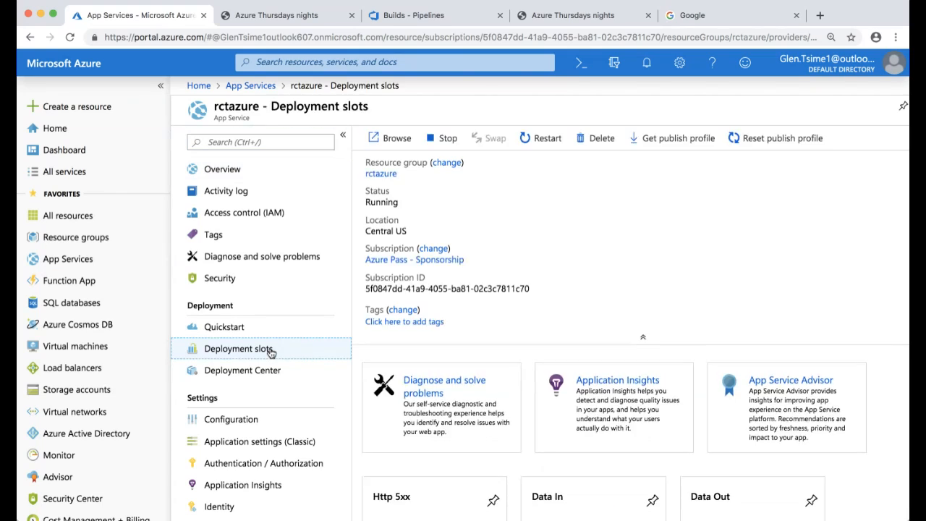
{"action": "left_click", "coordinate": [254, 373]}
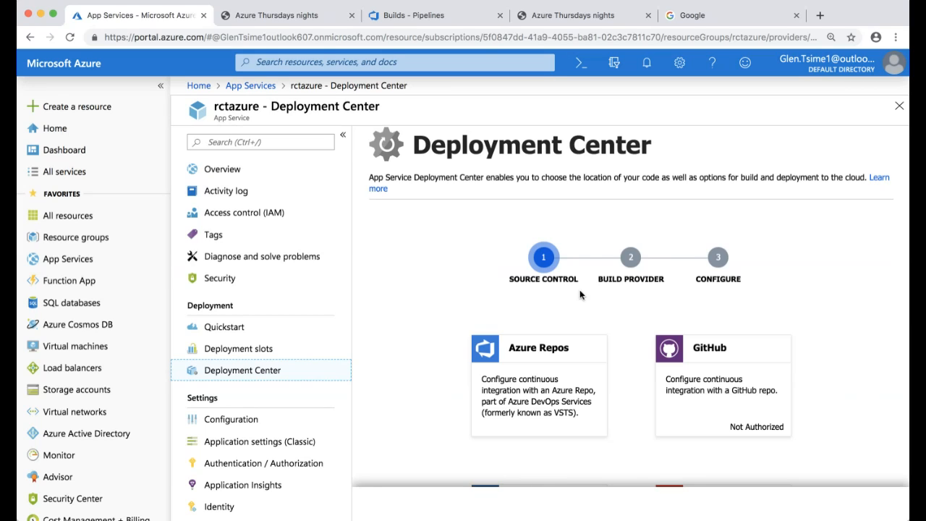
- Review the source control options offered for deploying rctazure, from Azure Repos and GitHub down to External and FTP
{"action": "scroll", "coordinate": [580, 295], "scroll_direction": "down", "scroll_amount": 2}
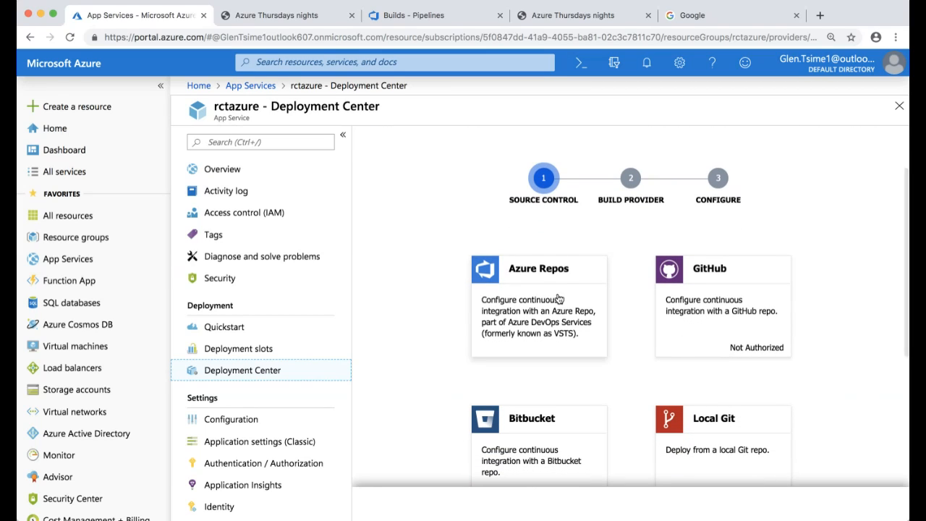
{"action": "scroll", "coordinate": [536, 293], "scroll_direction": "down", "scroll_amount": 2}
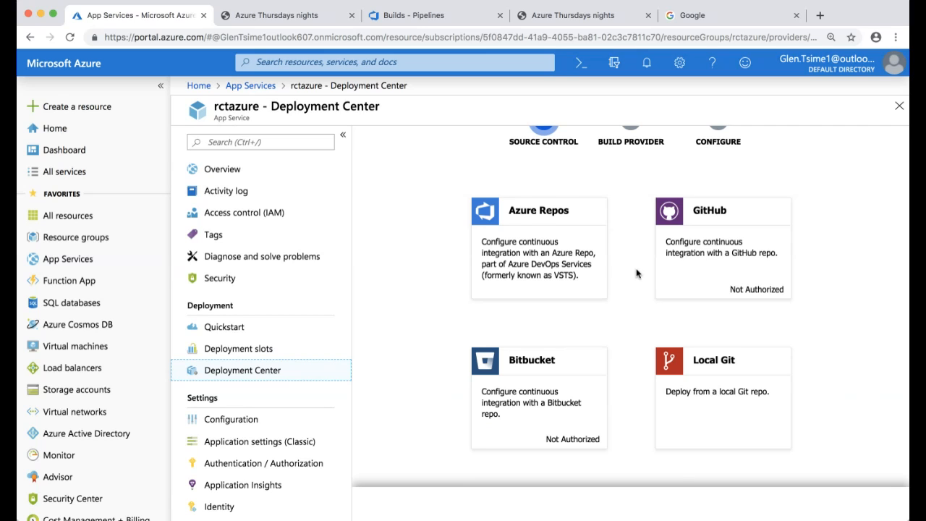
{"action": "scroll", "coordinate": [637, 273], "scroll_direction": "down", "scroll_amount": 3}
{"action": "scroll", "coordinate": [637, 272], "scroll_direction": "down", "scroll_amount": 3}
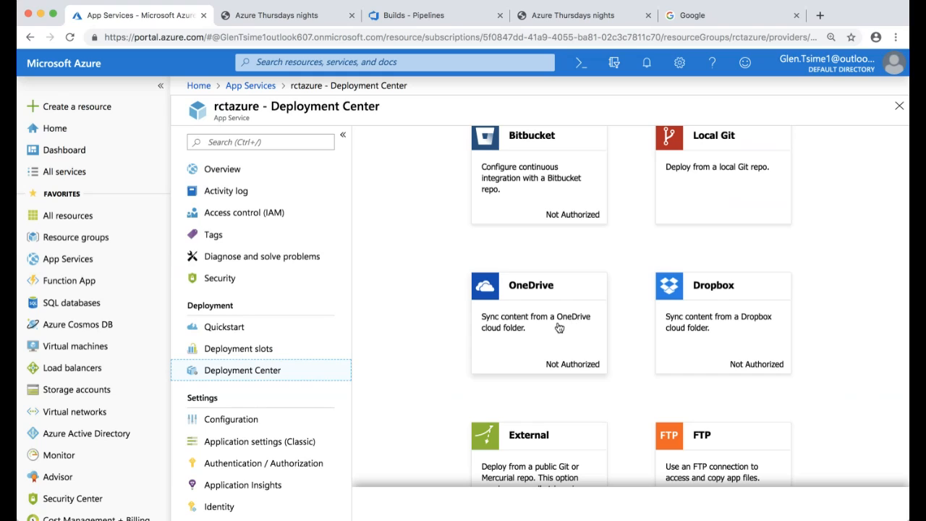
{"action": "scroll", "coordinate": [662, 314], "scroll_direction": "down", "scroll_amount": 2}
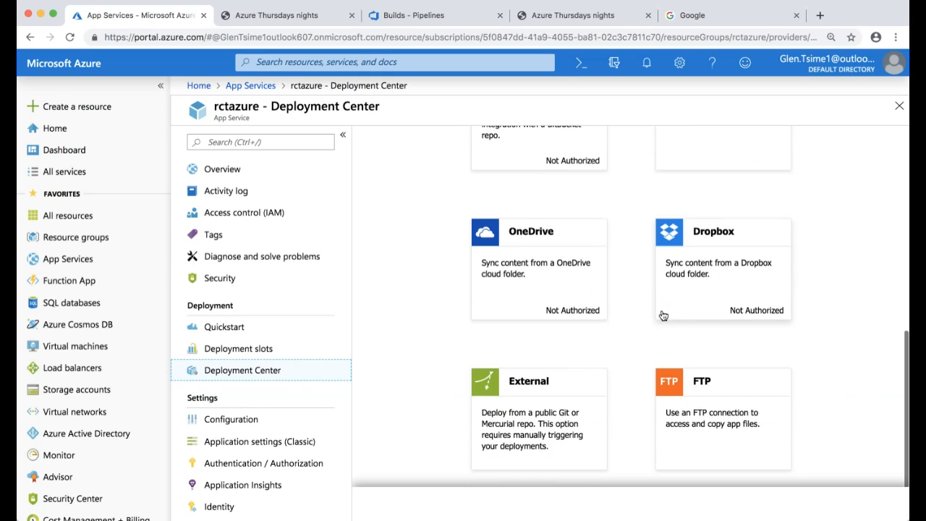
- View the FTP deployment dashboard with rctazure's app credentials and close it
{"action": "left_click", "coordinate": [675, 412]}
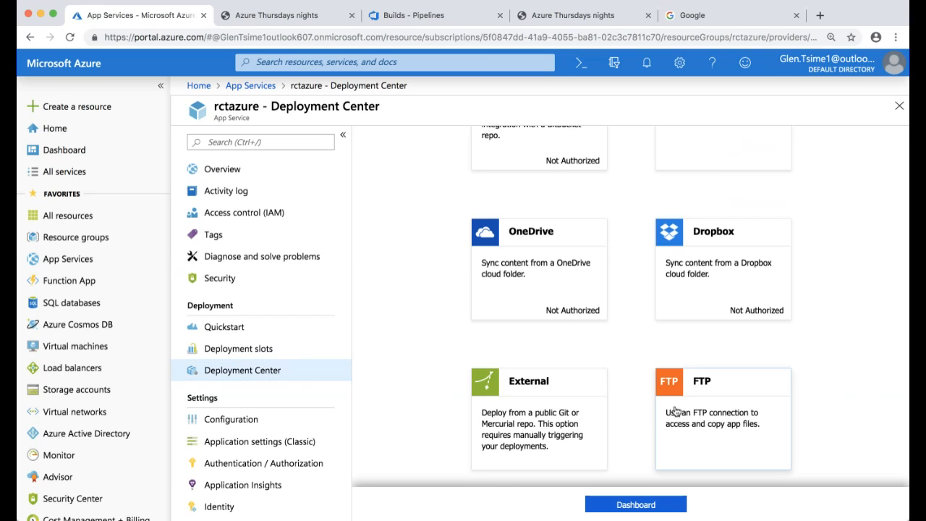
{"action": "left_click", "coordinate": [635, 503]}
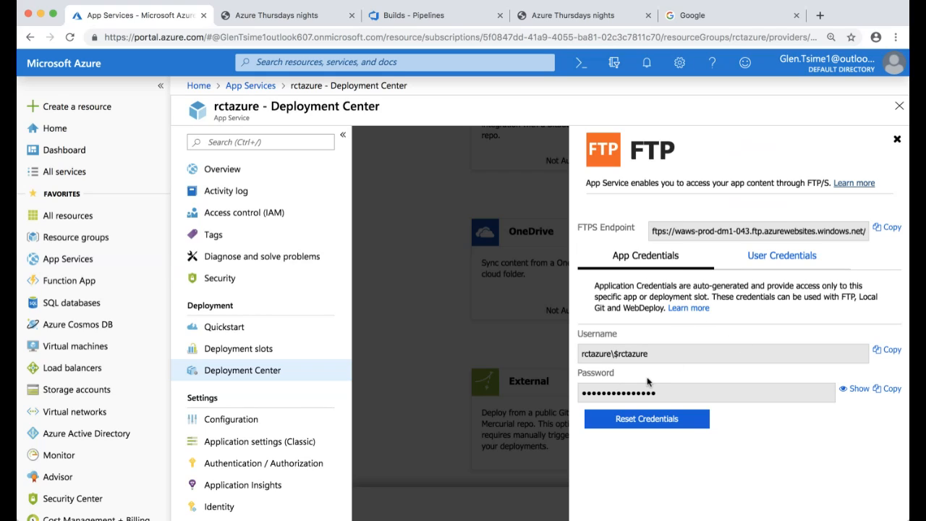
{"action": "left_click", "coordinate": [897, 140]}
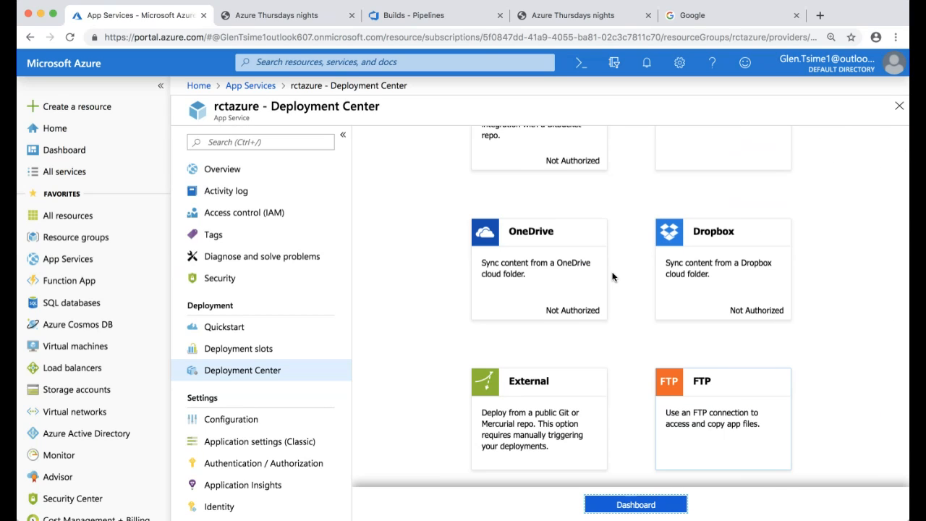
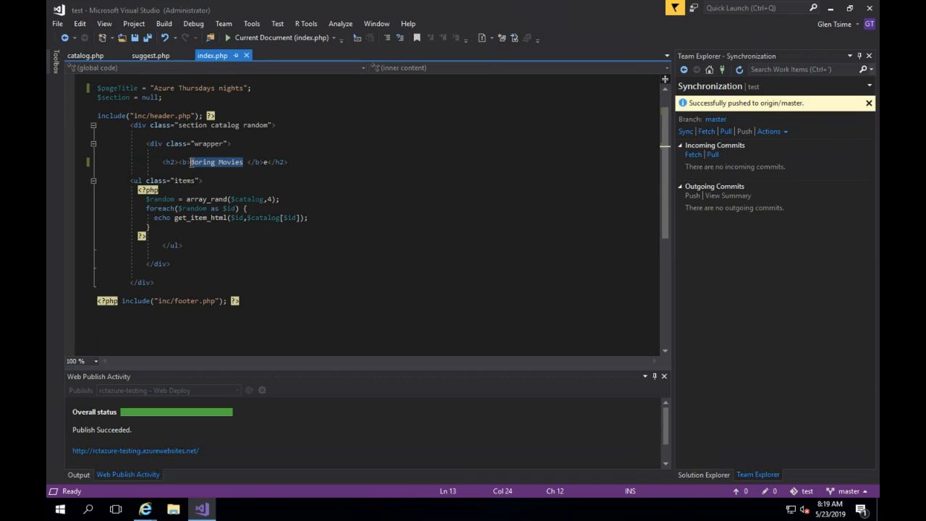
- Replace the bold text of the h2 heading in index.php with "Azure Thursdays is cool" and save the file
{"action": "left_click", "coordinate": [343, 252]}
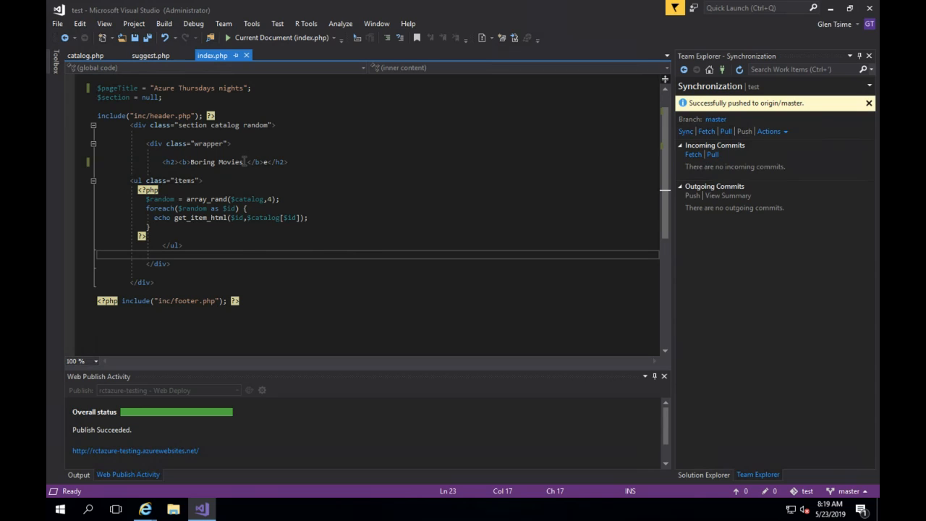
{"action": "left_click_drag", "start_coordinate": [244, 161], "coordinate": [191, 162]}
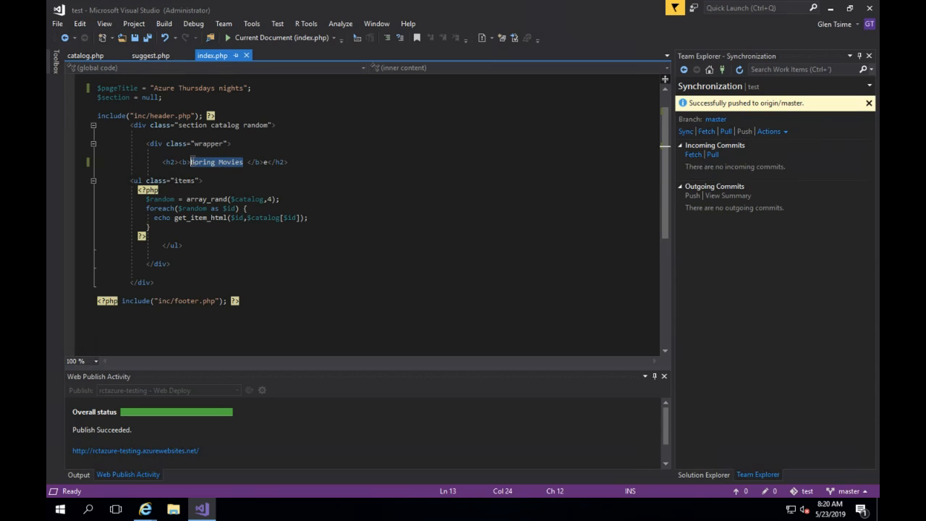
{"action": "type", "text": "Azure Th"}
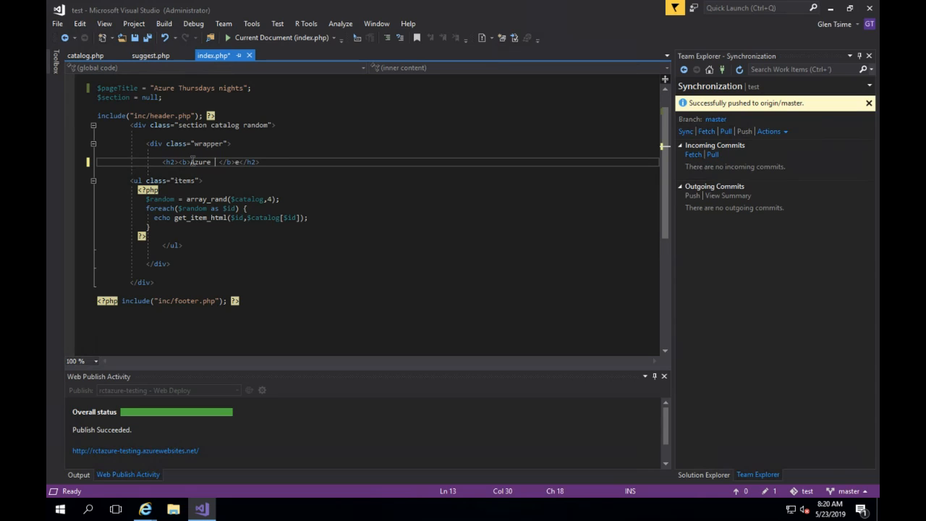
{"action": "type", "text": "ursdays is cool"}
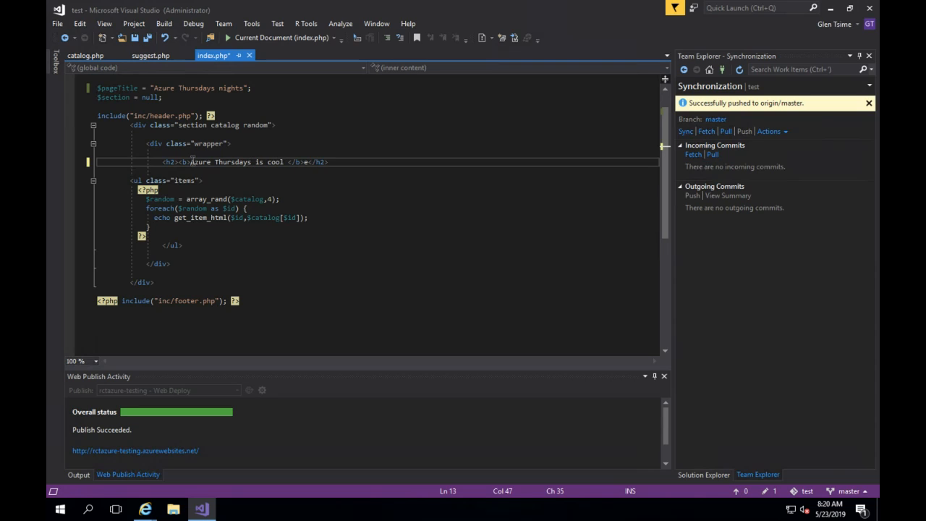
{"action": "left_click", "coordinate": [318, 202]}
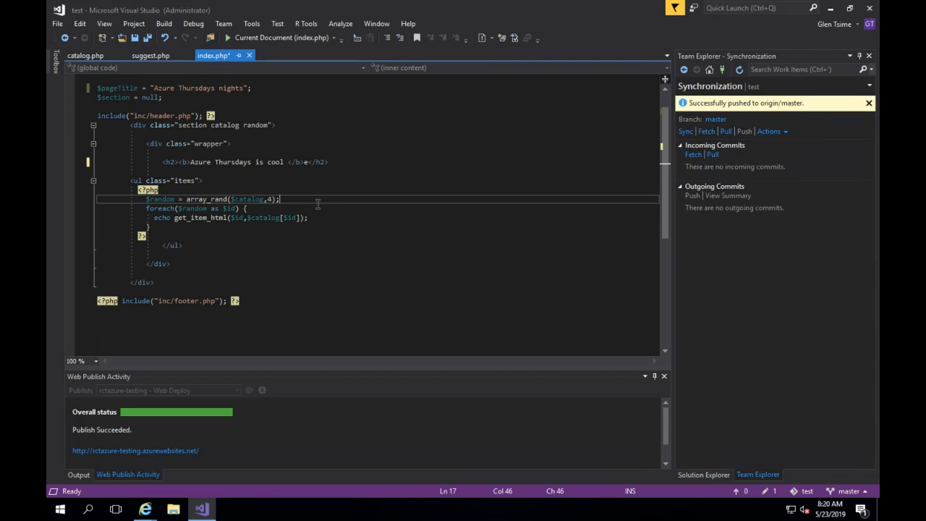
{"action": "left_click", "coordinate": [297, 227]}
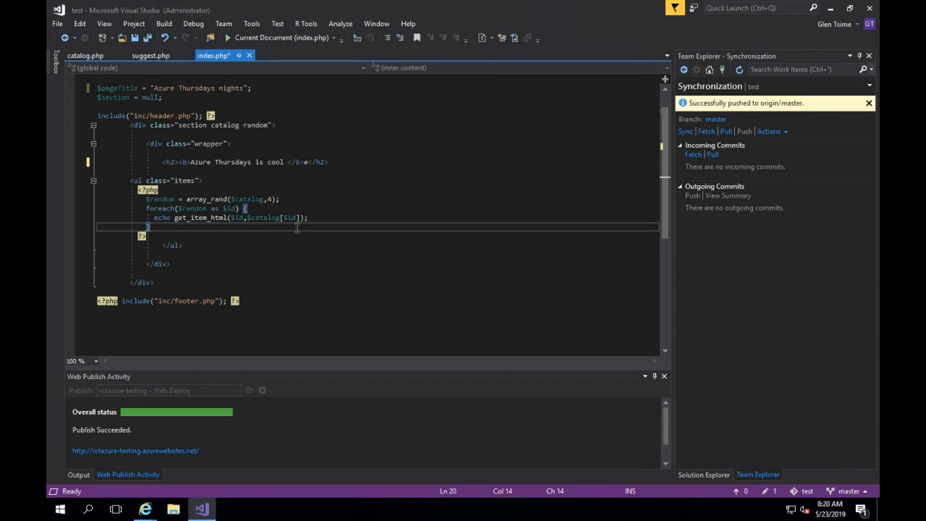
{"action": "key", "text": "ctrl+s"}
- Commit all changes on master with the message "Changed title to Azure Thursdays" and push them
{"action": "left_click", "coordinate": [710, 71]}
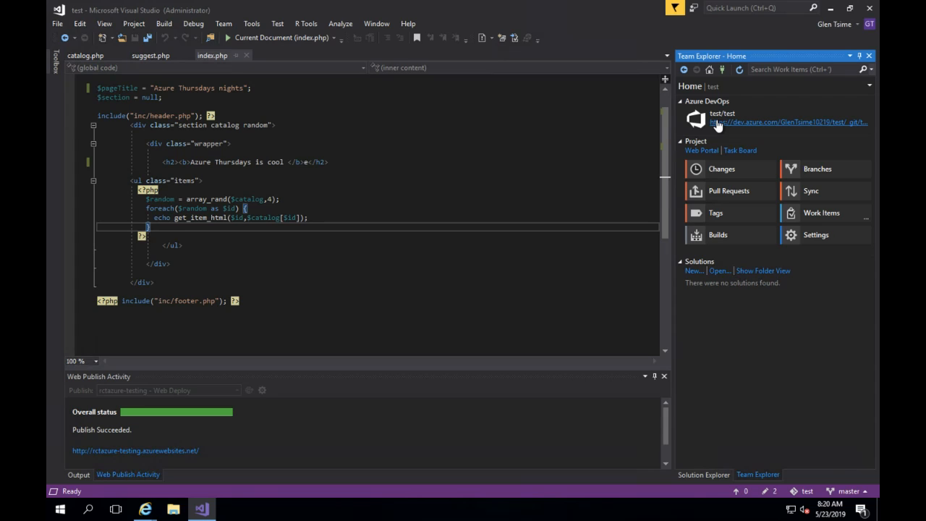
{"action": "left_click", "coordinate": [723, 170]}
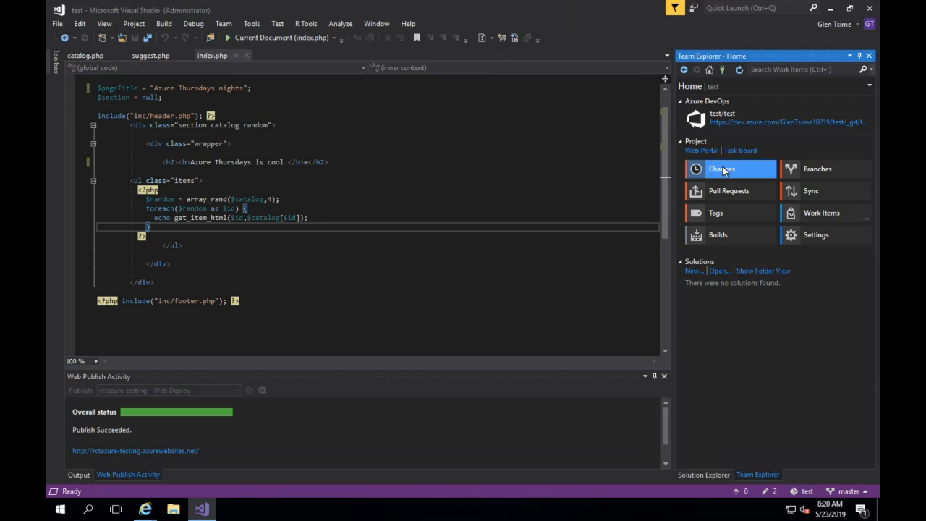
{"action": "left_click", "coordinate": [742, 129]}
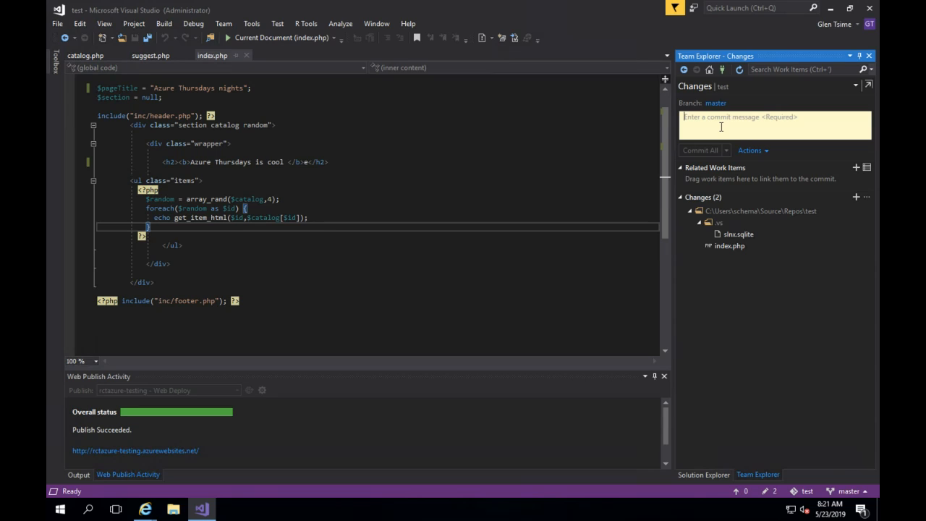
{"action": "type", "text": "C"}
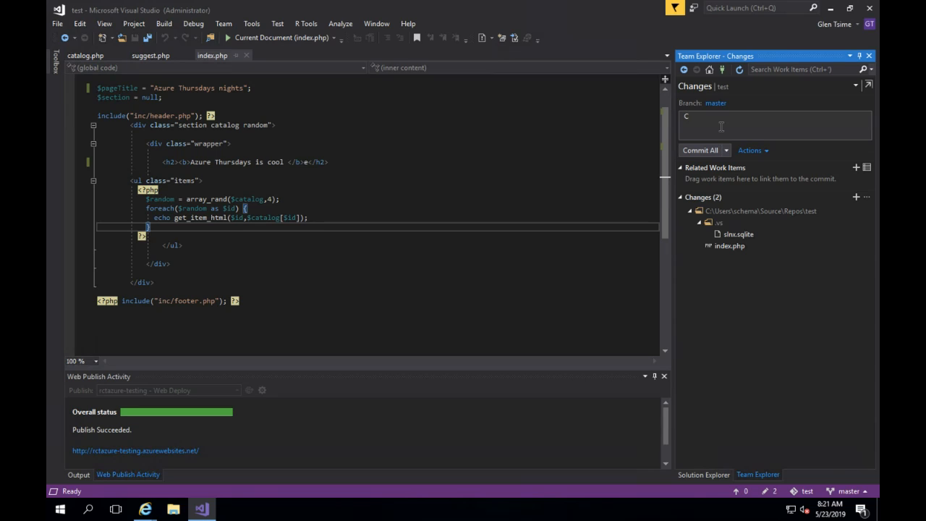
{"action": "type", "text": "hanged title to A"}
{"action": "type", "text": "ure"}
{"action": "key", "text": "BackSpace"}
{"action": "key", "text": "BackSpace"}
{"action": "key", "text": "BackSpace"}
{"action": "key", "text": "BackSpace"}
{"action": "type", "text": "zure Thursday"}
{"action": "left_click", "coordinate": [727, 150]}
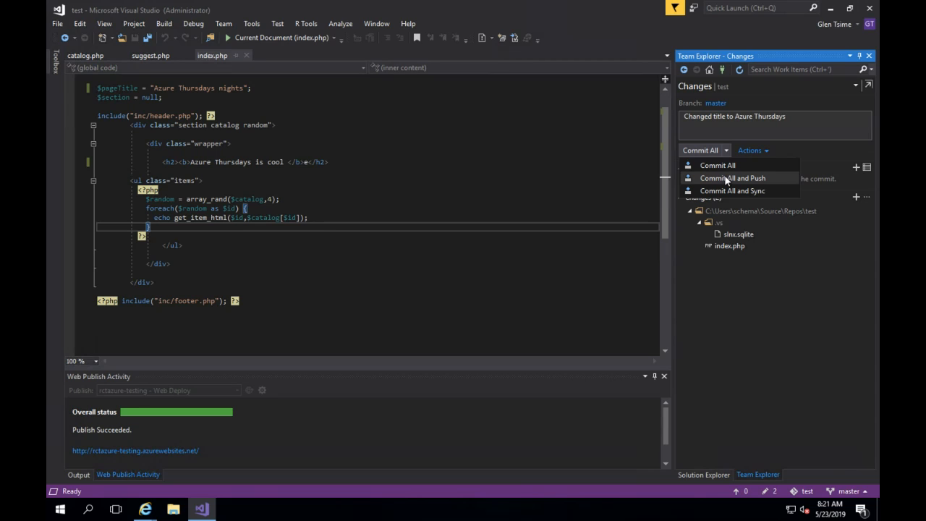
{"action": "left_click", "coordinate": [726, 177]}
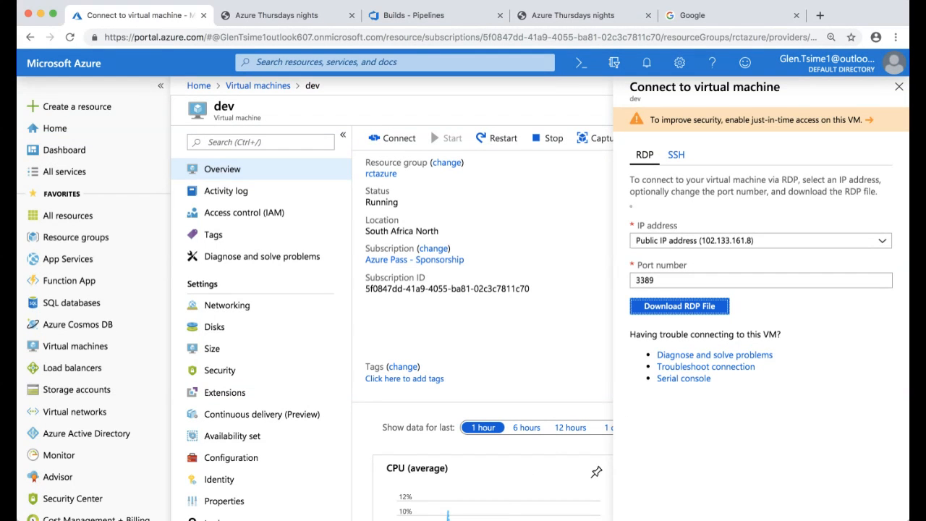
- Switch to Azure DevOps and view the test project's summary and repository files
{"action": "left_click", "coordinate": [410, 12]}
{"action": "mouse_move", "coordinate": [76, 135]}
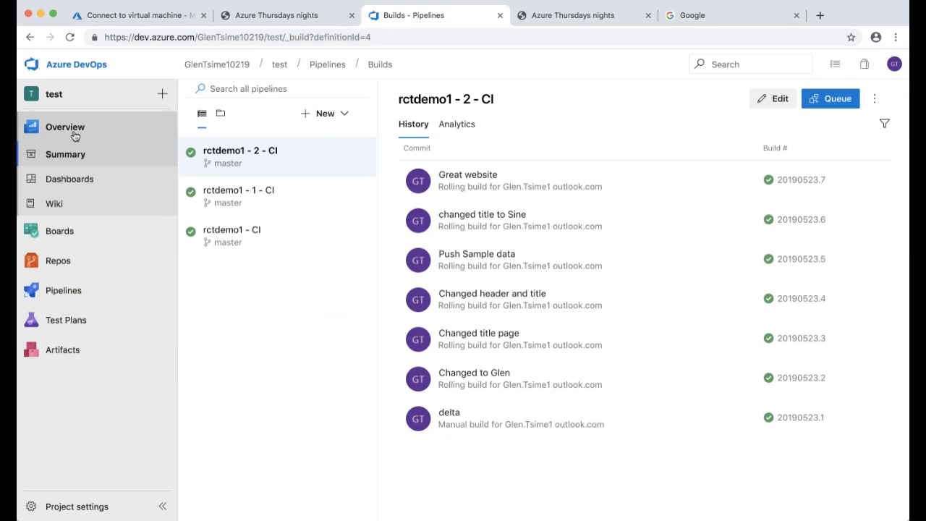
{"action": "left_click", "coordinate": [81, 130]}
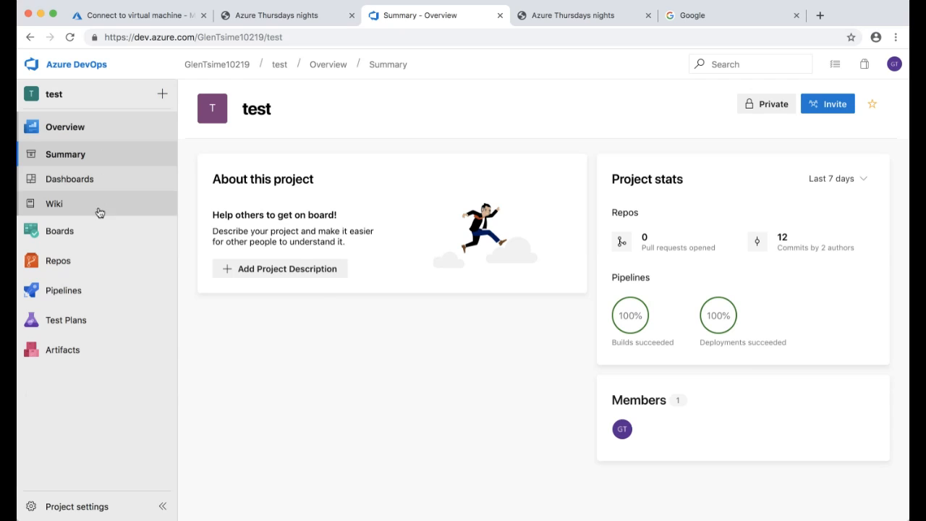
{"action": "left_click", "coordinate": [113, 265]}
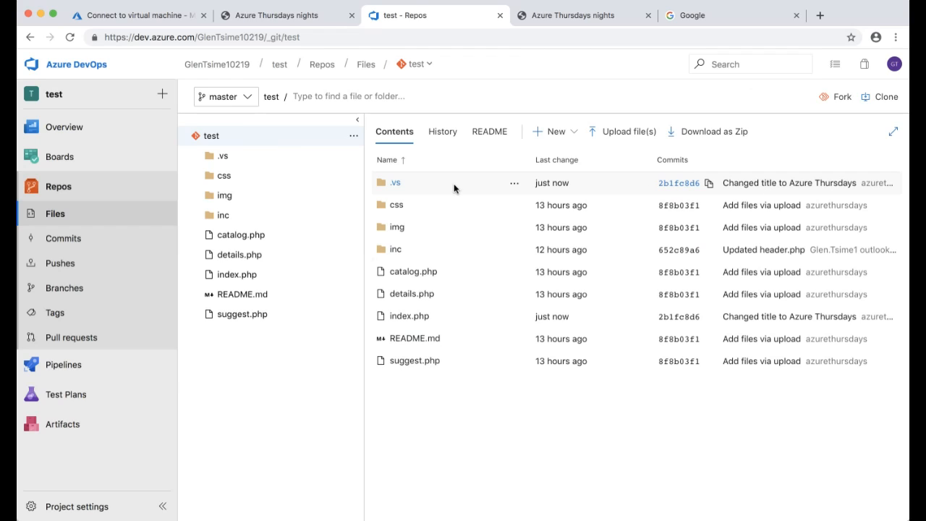
- Inspect the diff of the "Changed title to Azure Thursdays" commit and open the pipeline builds
{"action": "left_click", "coordinate": [82, 241]}
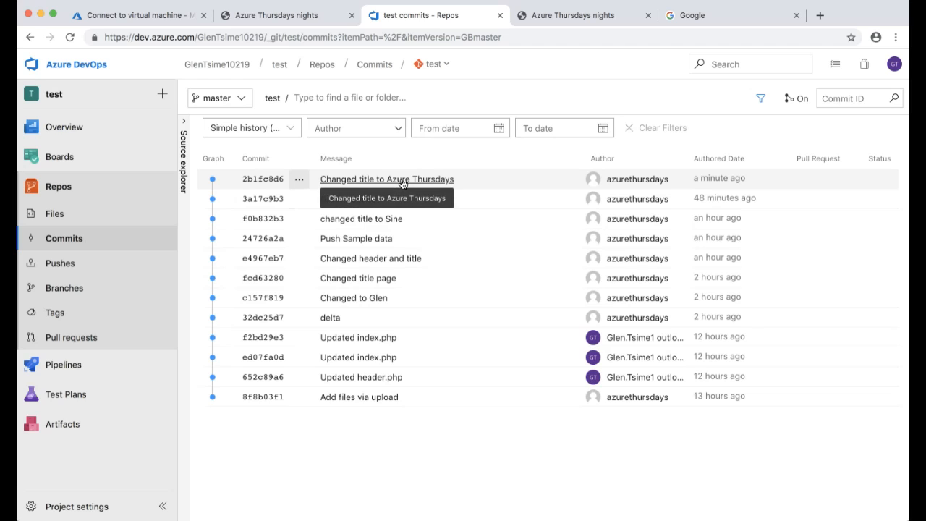
{"action": "left_click", "coordinate": [345, 180]}
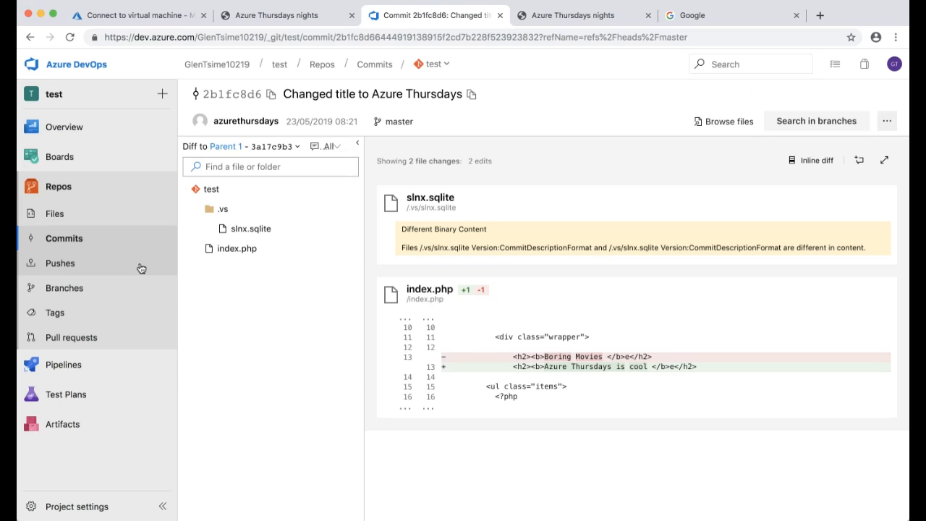
{"action": "left_click", "coordinate": [79, 366]}
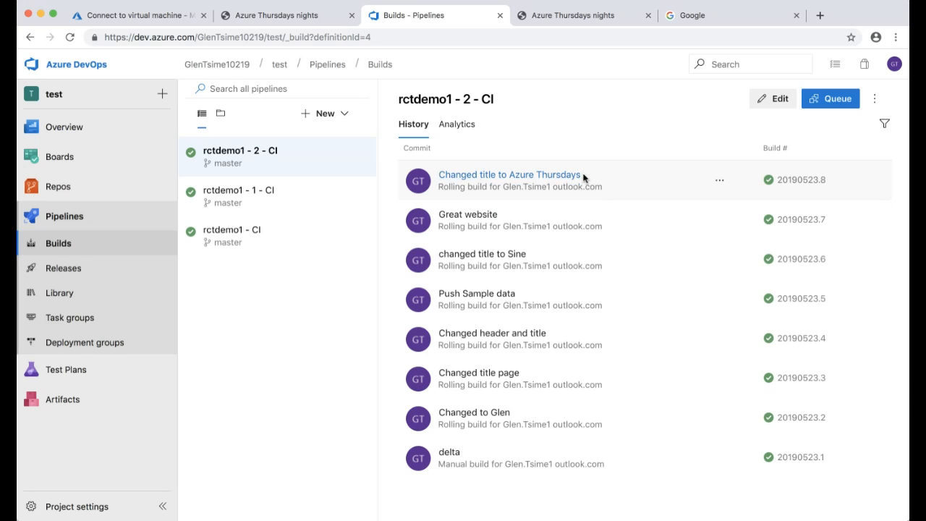
- Open the build results for the "Changed title to Azure Thursdays" commit in the rctdemo1 - 2 - CI history
{"action": "left_click", "coordinate": [885, 431]}
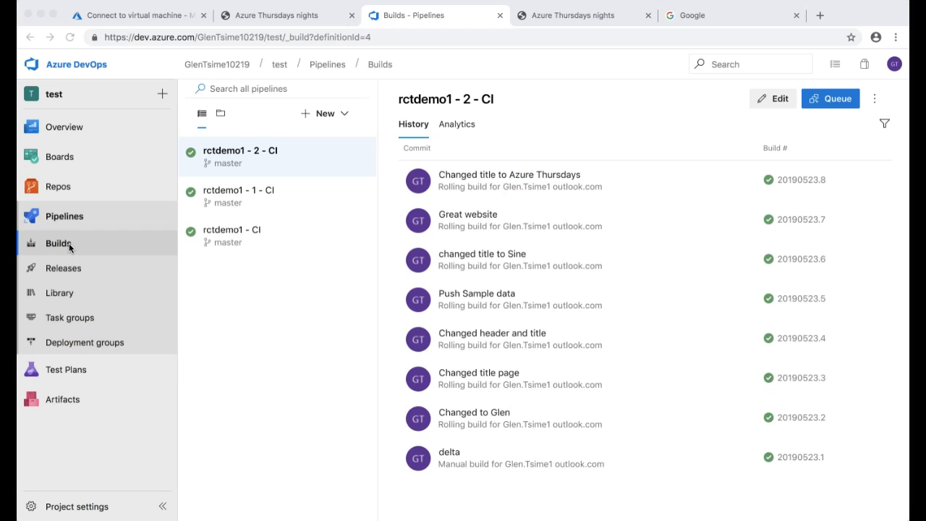
{"action": "left_click", "coordinate": [485, 178]}
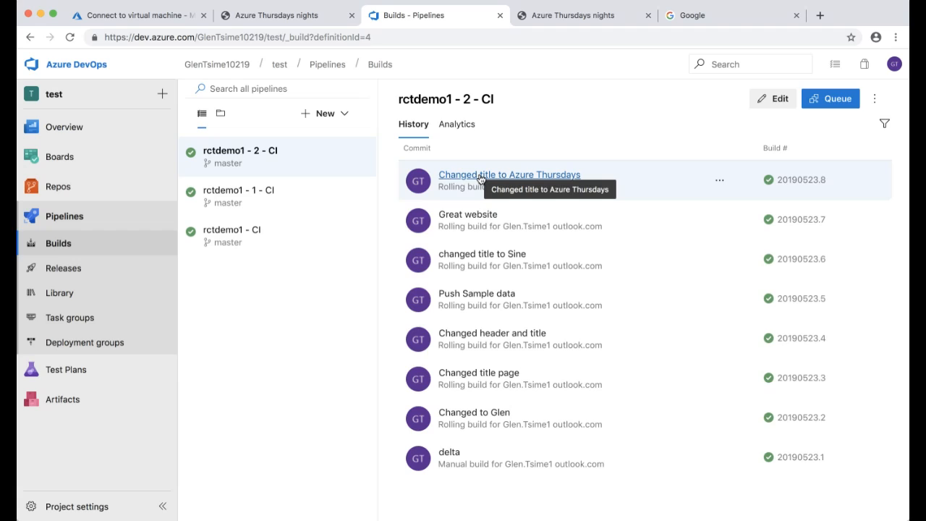
{"action": "left_click", "coordinate": [479, 175]}
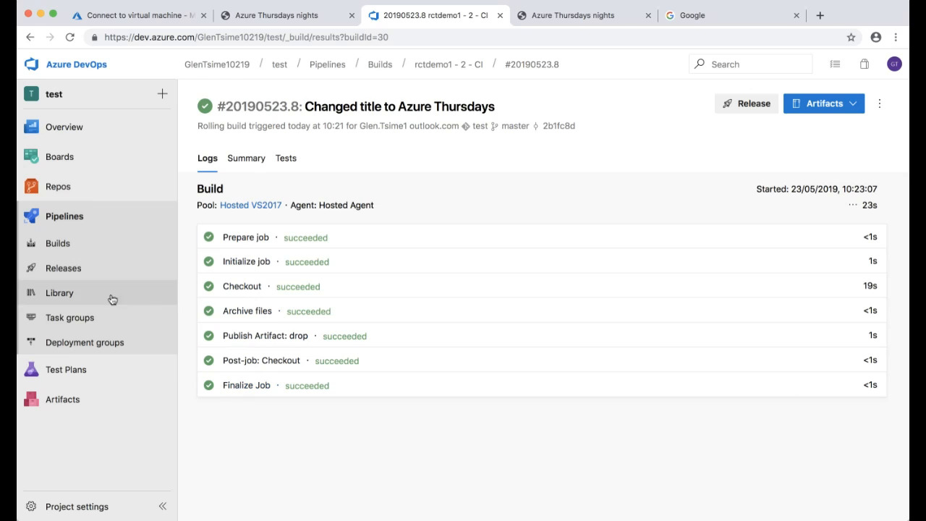
- Open Release-12 of the rctdemo1 - CD release pipeline and check its Deploying to Testing stage
{"action": "left_click", "coordinate": [76, 268]}
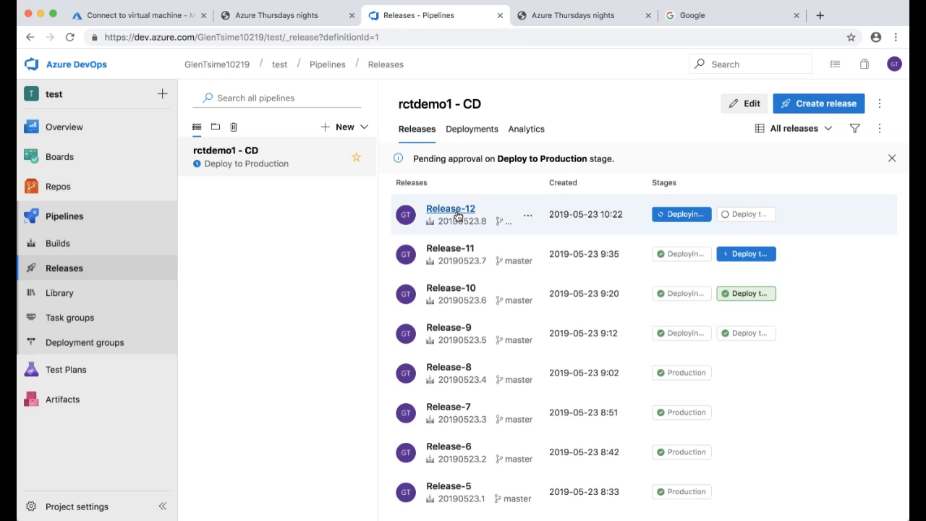
{"action": "left_click", "coordinate": [457, 215]}
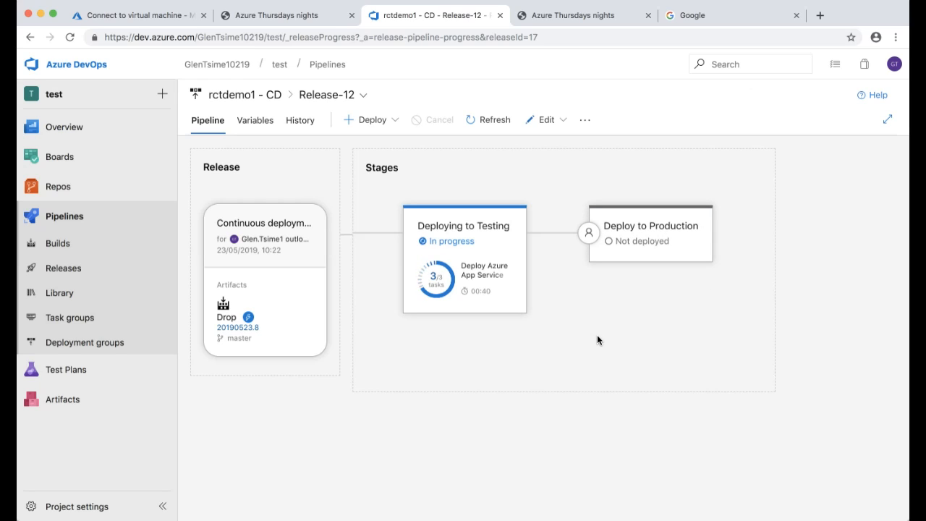
{"action": "mouse_move", "coordinate": [473, 237]}
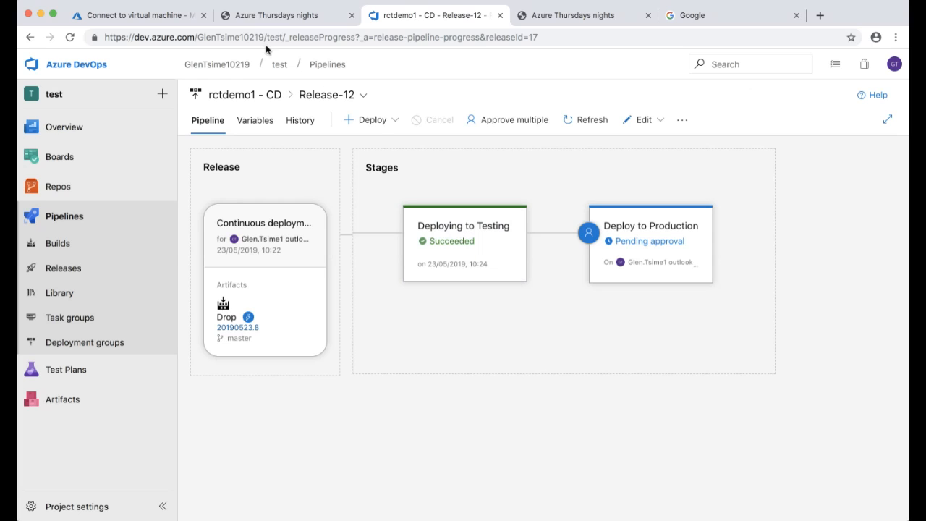
- Switch to the Azure portal and review the rctdemo1 app service's Deployment Center history, refreshing it
{"action": "left_click", "coordinate": [171, 15]}
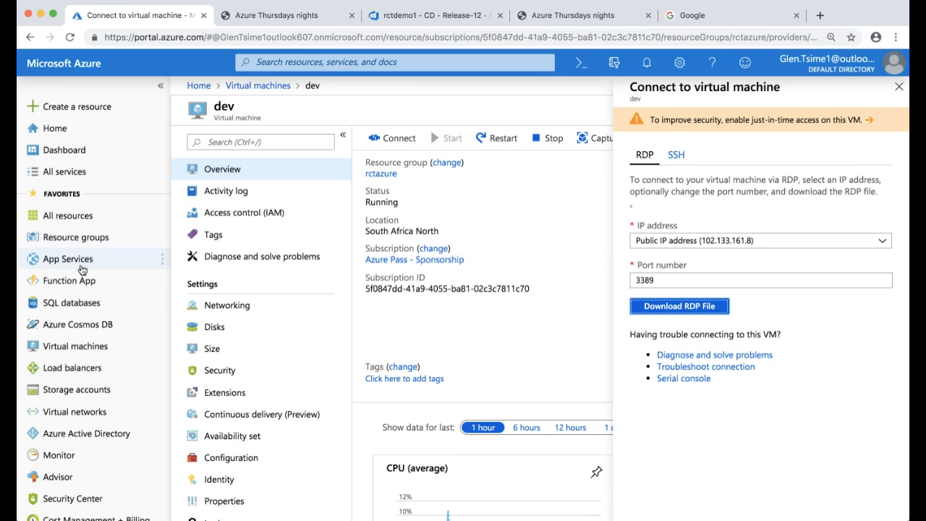
{"action": "left_click", "coordinate": [82, 261]}
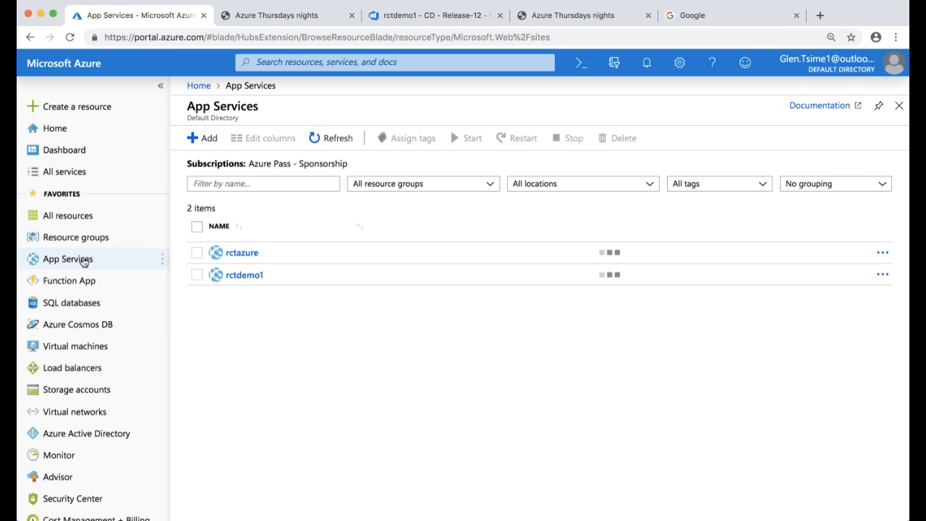
{"action": "left_click", "coordinate": [225, 276]}
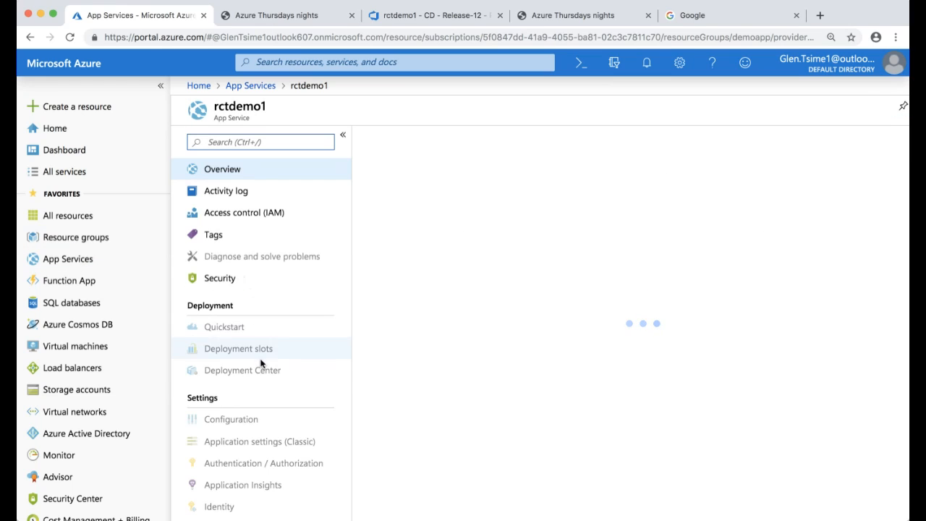
{"action": "left_click", "coordinate": [261, 372]}
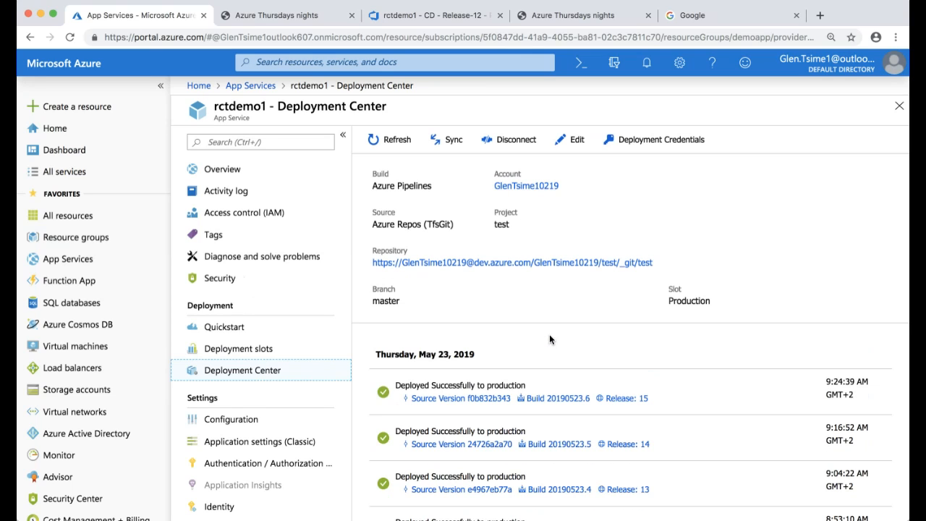
{"action": "scroll", "coordinate": [550, 336], "scroll_direction": "down", "scroll_amount": 2}
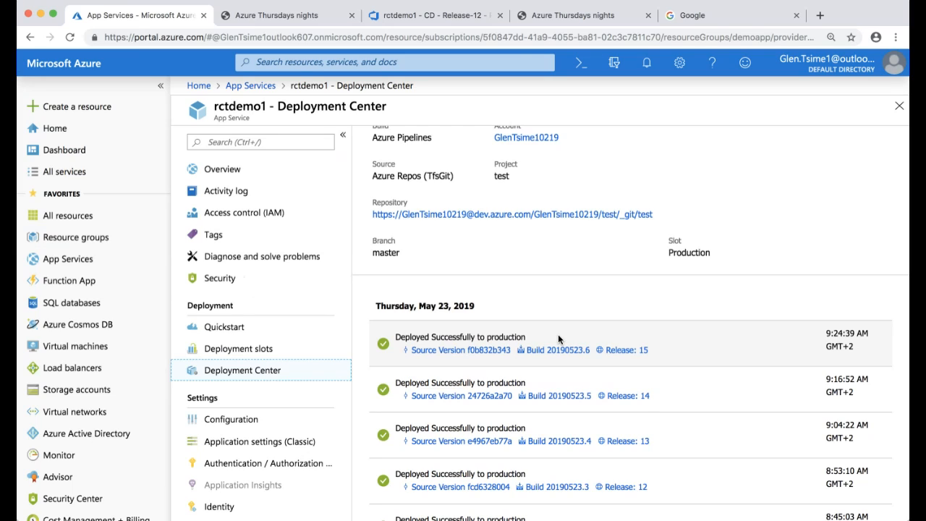
{"action": "scroll", "coordinate": [558, 334], "scroll_direction": "up", "scroll_amount": 2}
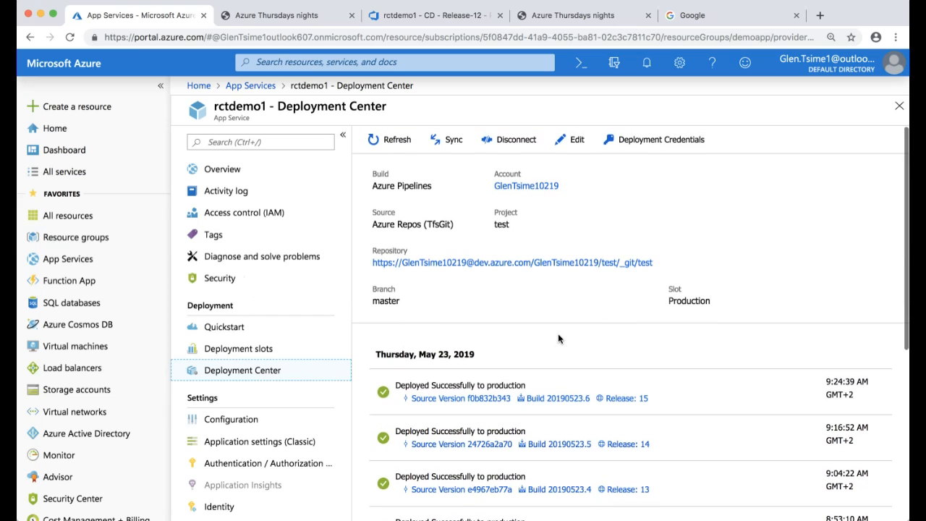
{"action": "left_click", "coordinate": [397, 140]}
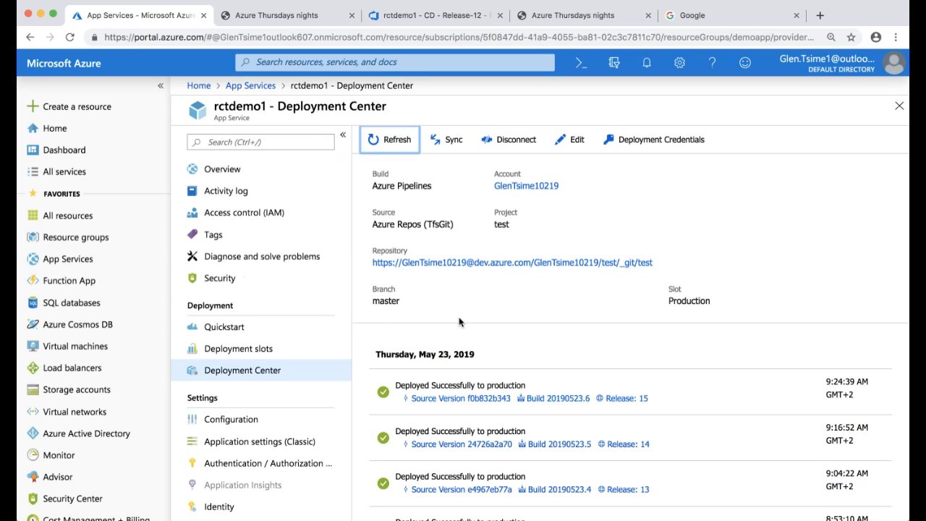
- Open the website of rctdemo1's Devtest deployment slot and check its page heading
{"action": "left_click", "coordinate": [245, 350]}
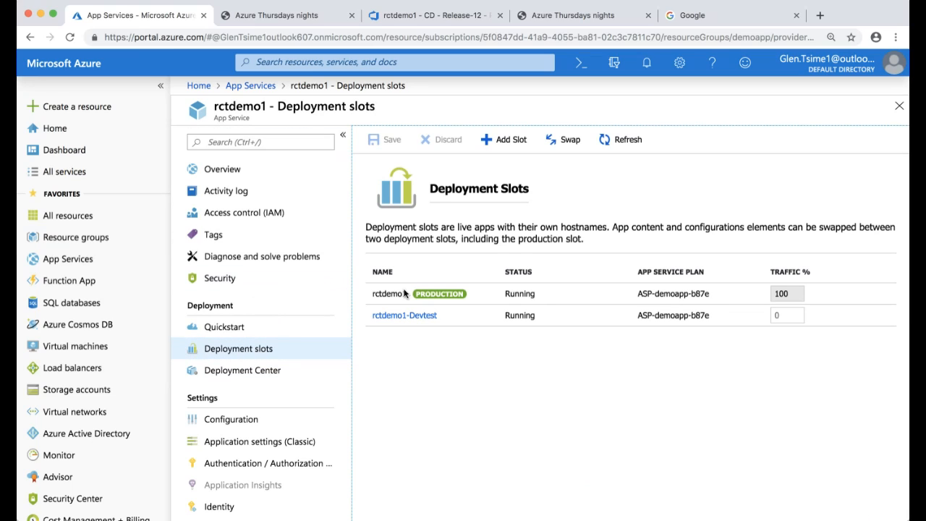
{"action": "left_click", "coordinate": [416, 319]}
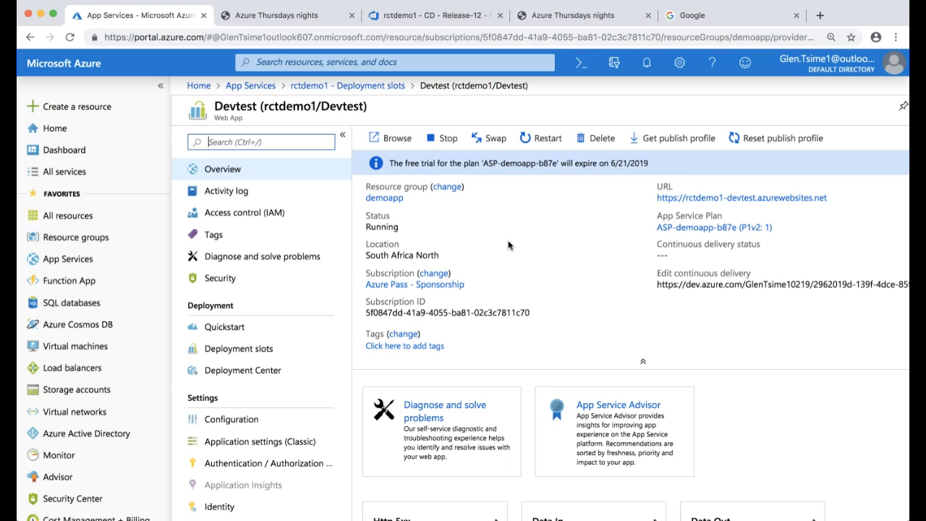
{"action": "left_click", "coordinate": [693, 198]}
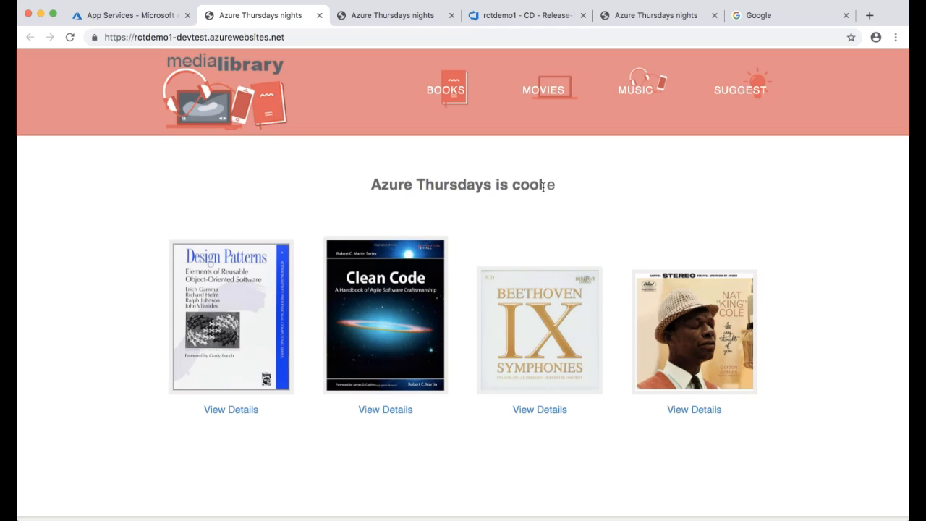
{"action": "left_click_drag", "start_coordinate": [543, 187], "coordinate": [353, 184]}
{"action": "left_click", "coordinate": [353, 184]}
- Return to Release-12 in Azure DevOps and enter the Deploy to Production approval comment "i am happy with the title change"
{"action": "left_click", "coordinate": [511, 15]}
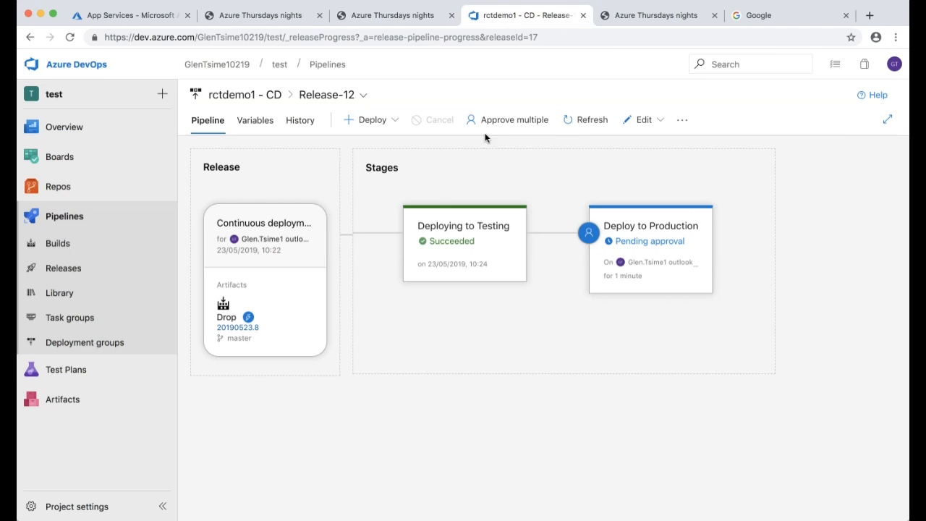
{"action": "mouse_move", "coordinate": [442, 233]}
{"action": "mouse_move", "coordinate": [657, 239]}
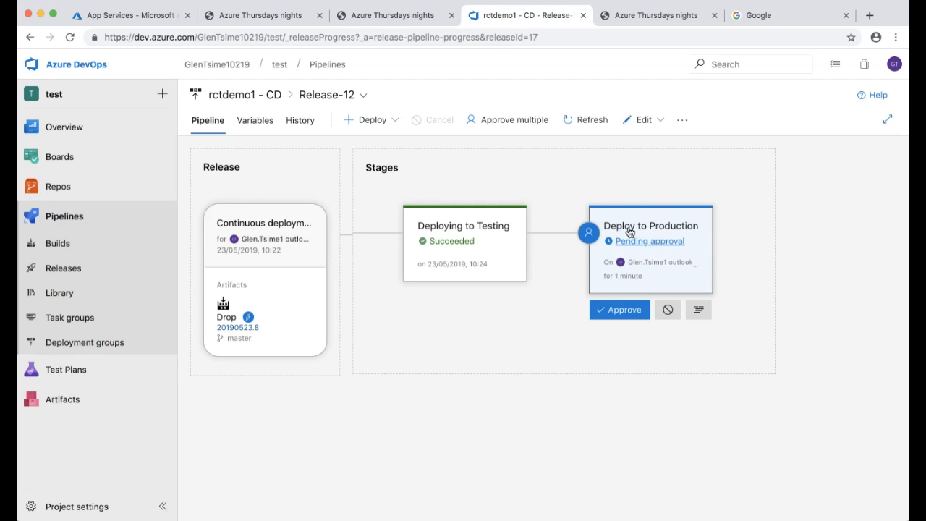
{"action": "mouse_move", "coordinate": [461, 259]}
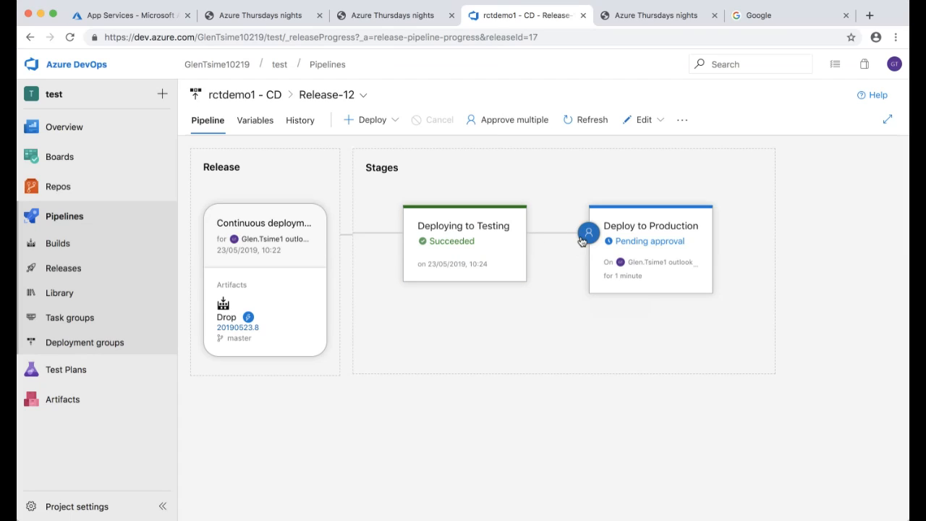
{"action": "mouse_move", "coordinate": [590, 237]}
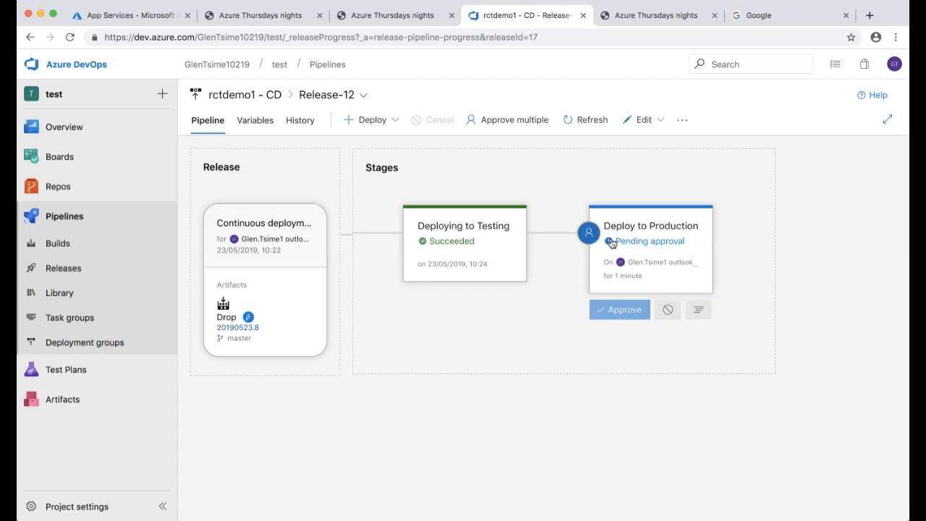
{"action": "mouse_move", "coordinate": [604, 257]}
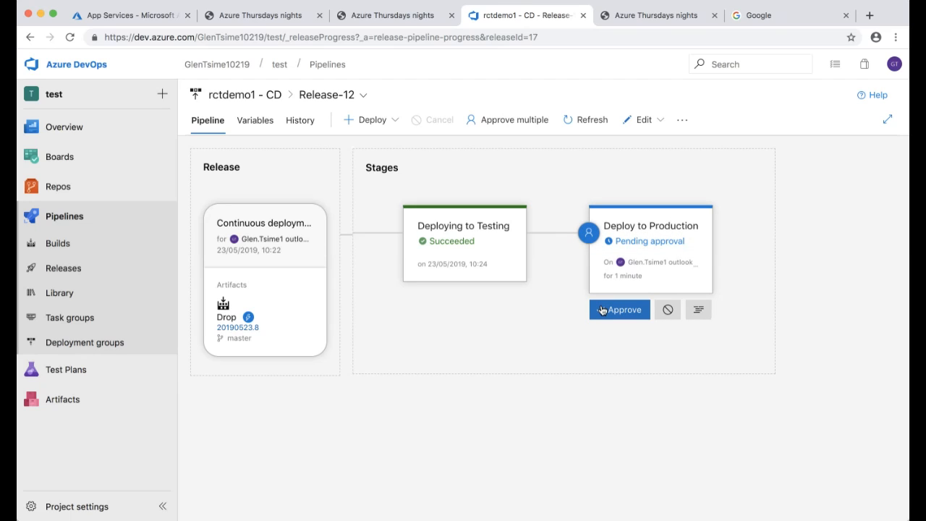
{"action": "left_click", "coordinate": [607, 309]}
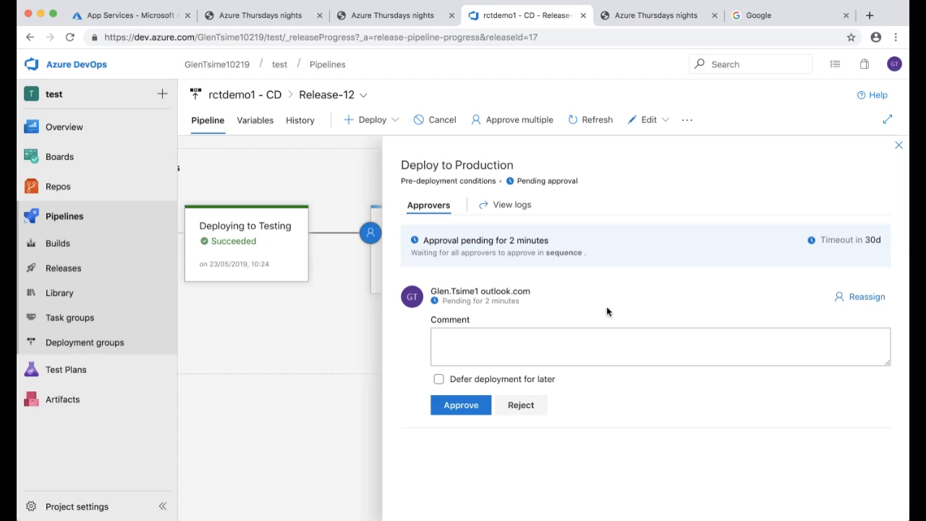
{"action": "left_click", "coordinate": [546, 346]}
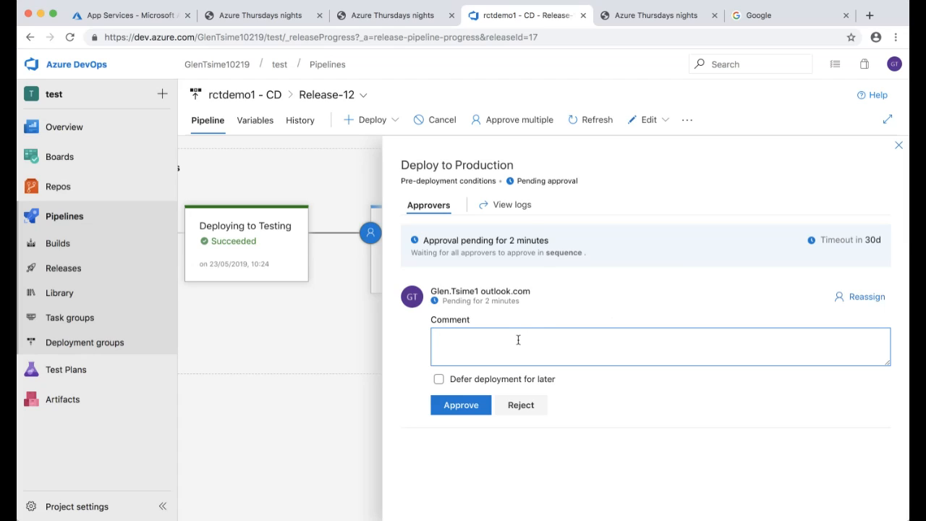
{"action": "type", "text": "i am happy with the title change"}
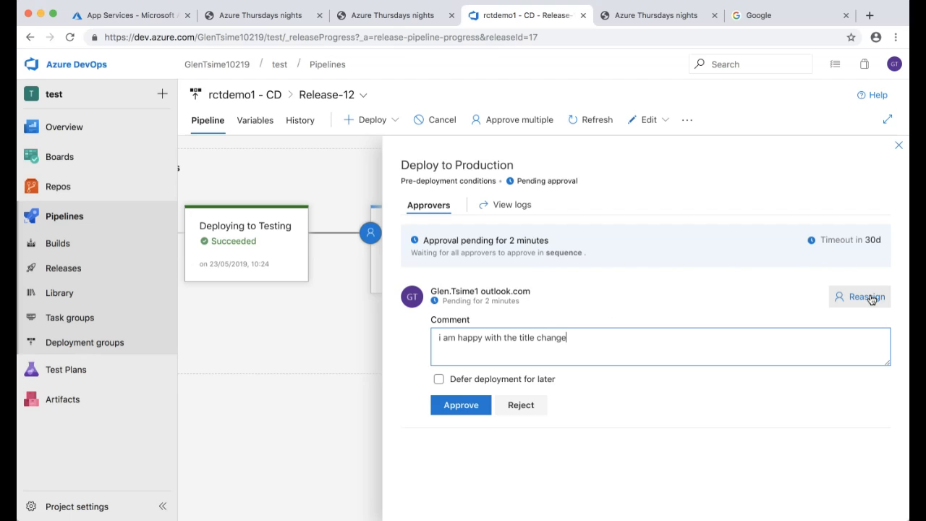
- Switch to the Azure portal, open the rctdemo1 production website from its overview and check the page heading
{"action": "left_click", "coordinate": [166, 22]}
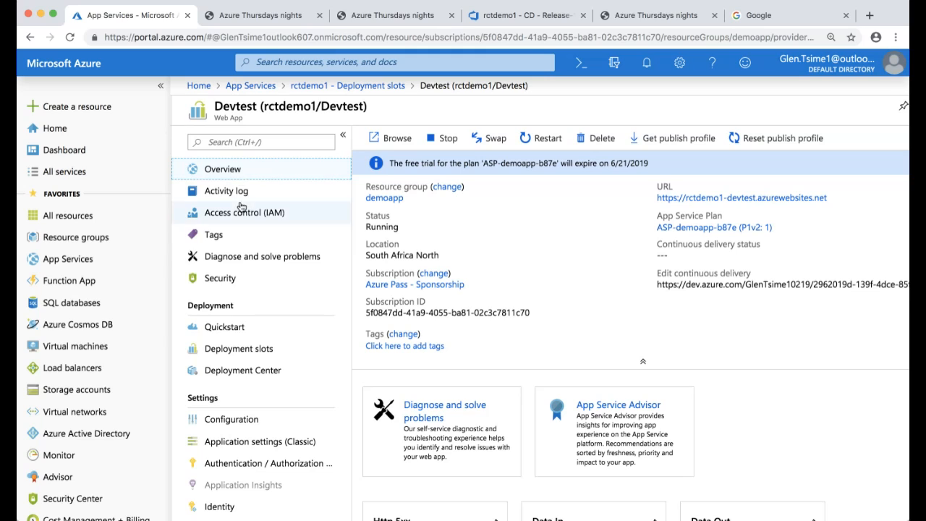
{"action": "left_click", "coordinate": [236, 350]}
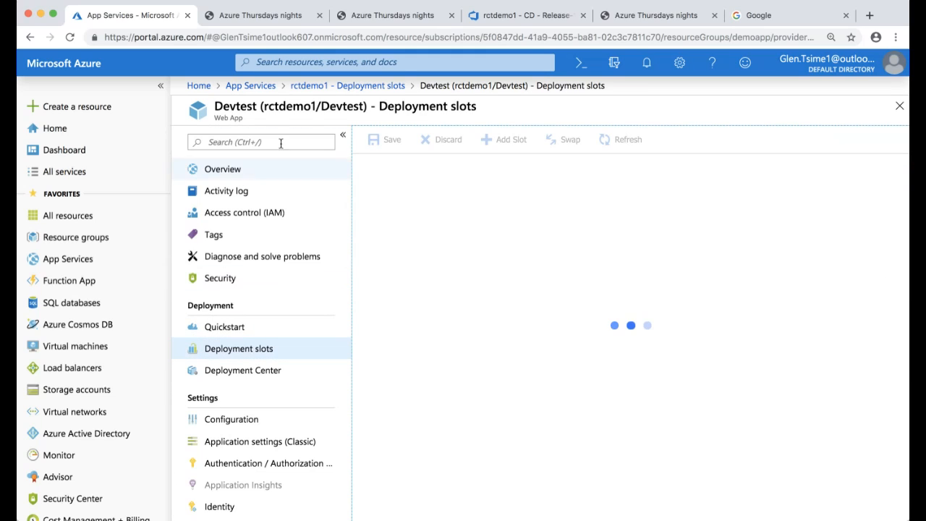
{"action": "left_click", "coordinate": [331, 88]}
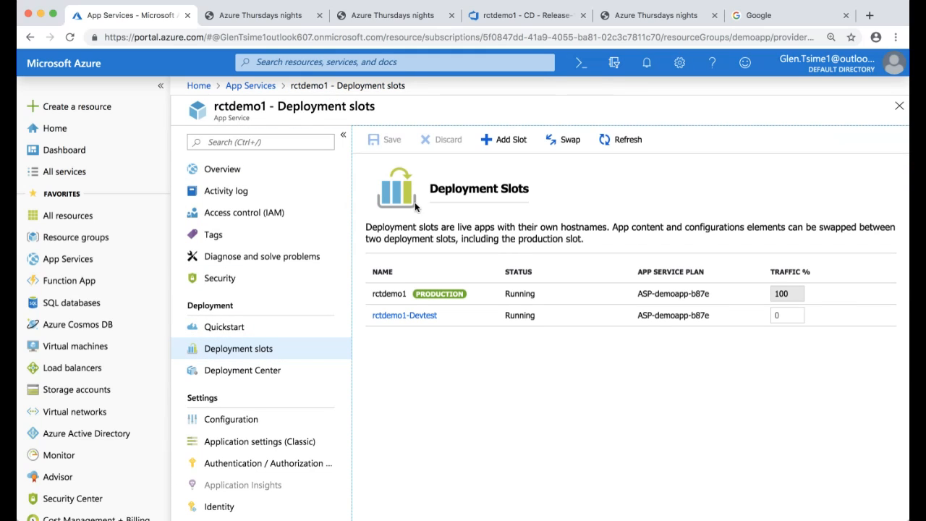
{"action": "left_click", "coordinate": [280, 172]}
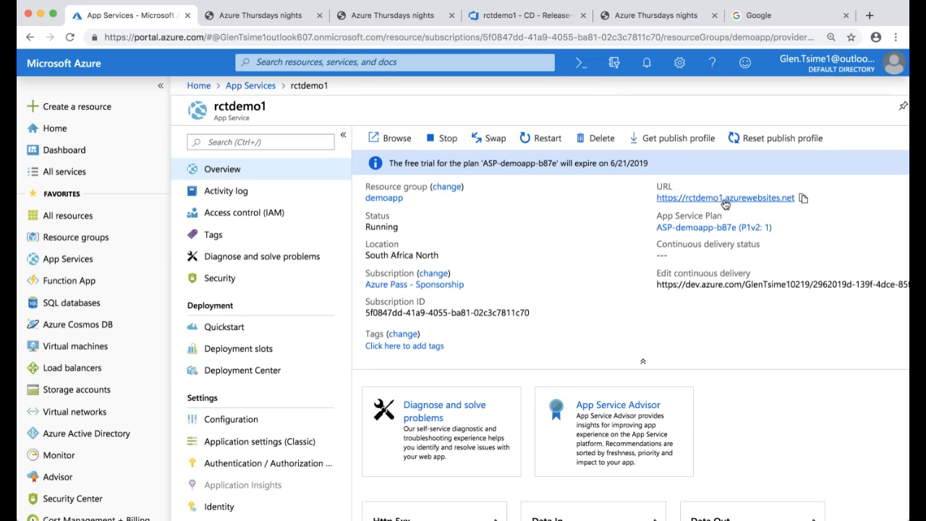
{"action": "left_click", "coordinate": [722, 200]}
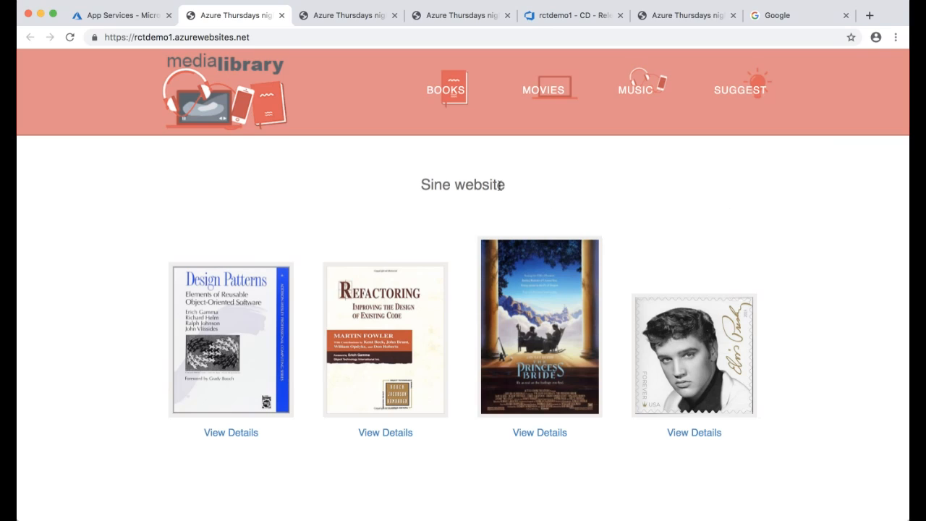
{"action": "left_click_drag", "start_coordinate": [504, 185], "coordinate": [411, 174]}
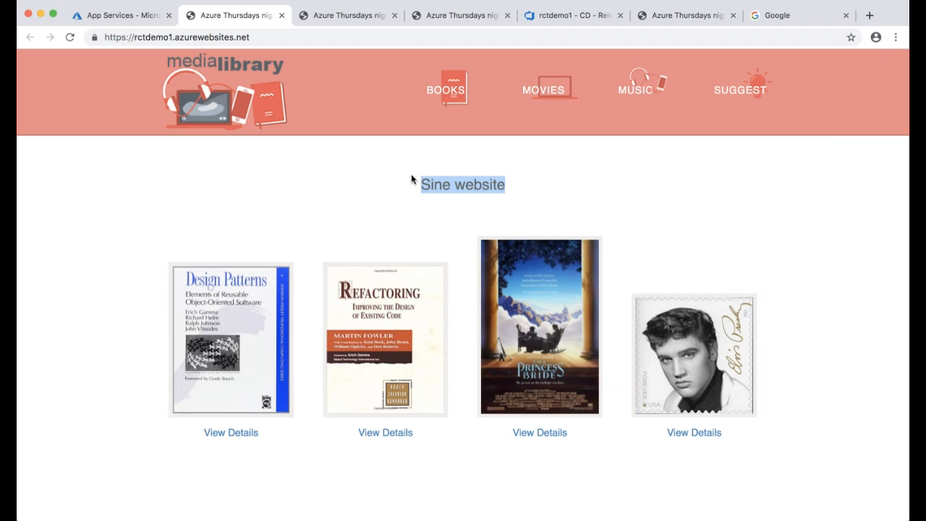
- Switch back to Azure DevOps, approve Release-12's deployment to production and close the approval details
{"action": "left_click", "coordinate": [562, 15]}
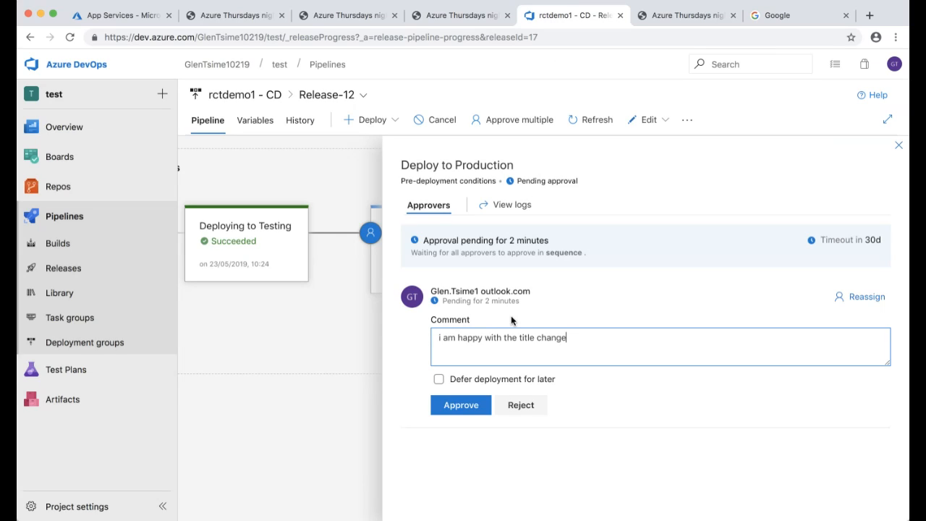
{"action": "left_click", "coordinate": [469, 406]}
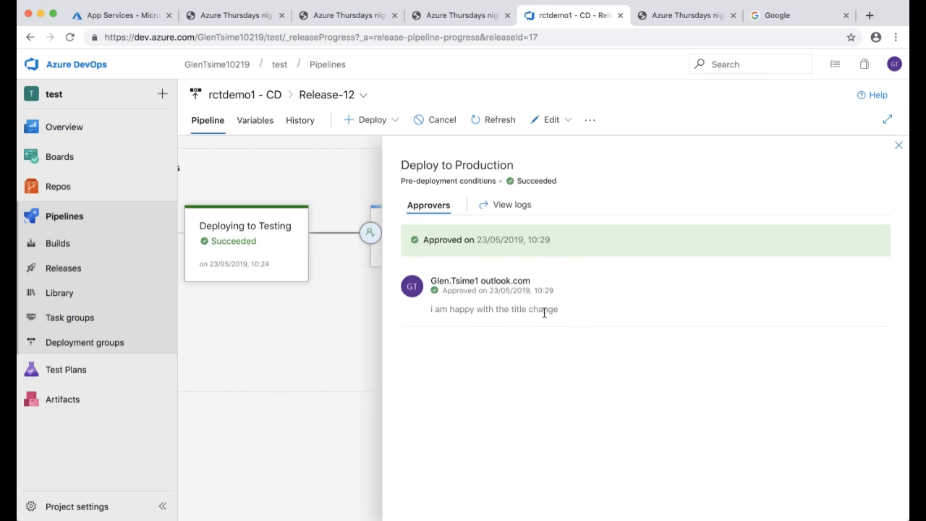
{"action": "left_click", "coordinate": [899, 147]}
- View the deployment logs of Release-12's Deploy to Production stage
{"action": "mouse_move", "coordinate": [665, 230]}
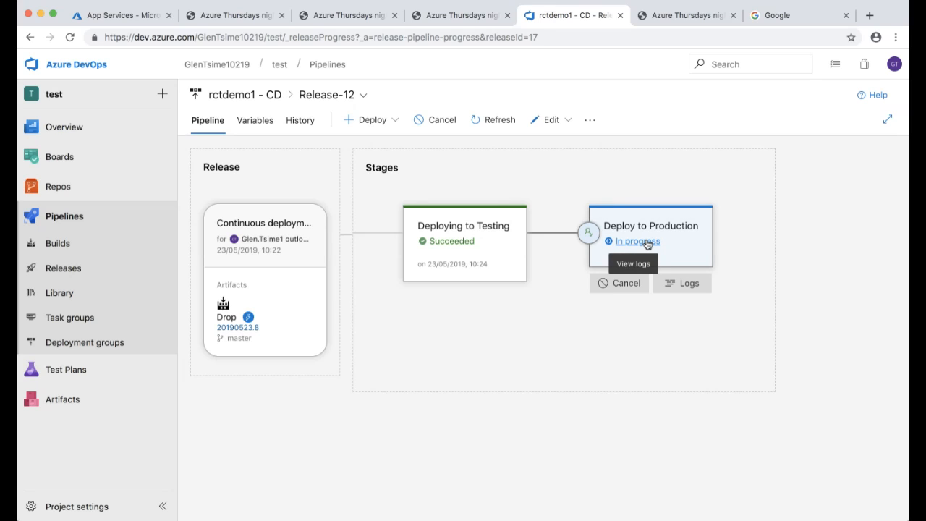
{"action": "left_click", "coordinate": [648, 243]}
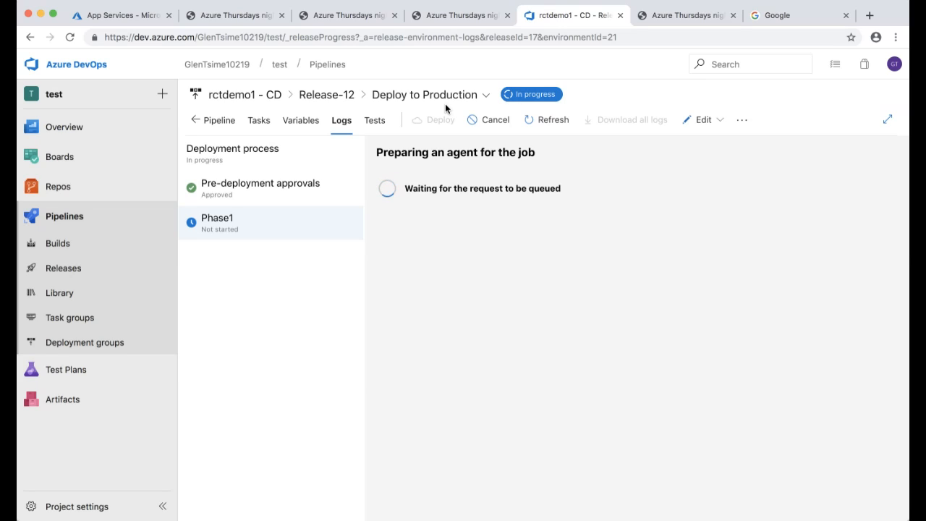
{"action": "left_click", "coordinate": [885, 431]}
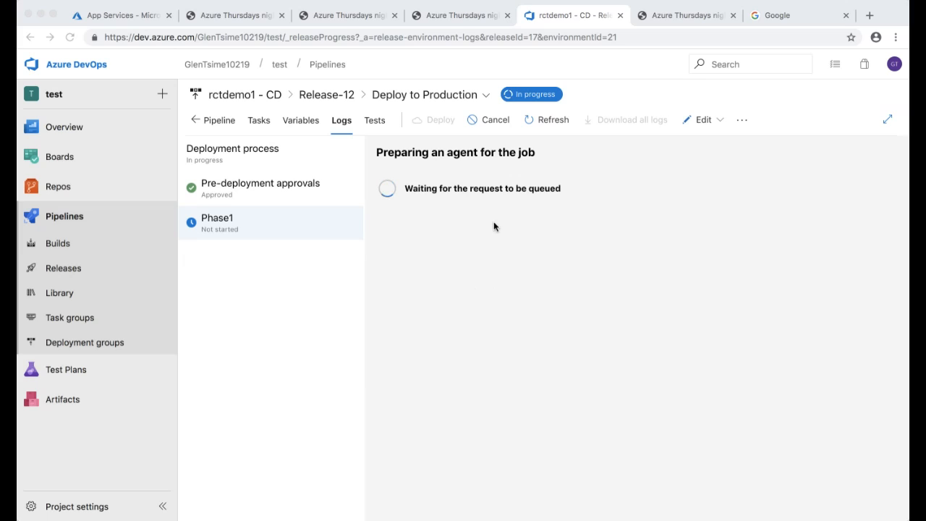
- Refresh the Deploy to Production logs and open Phase1's detailed Deploy Azure App Service task log
{"action": "left_click", "coordinate": [546, 120]}
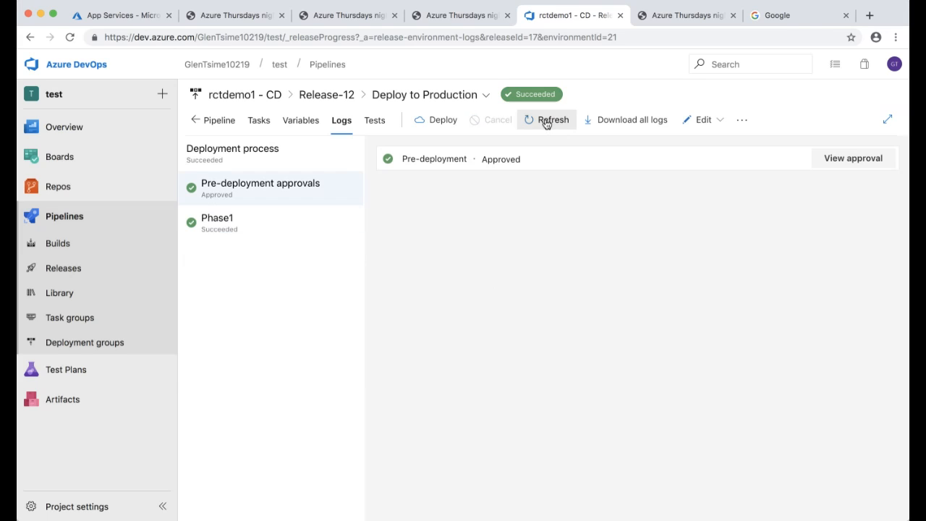
{"action": "left_click", "coordinate": [312, 221]}
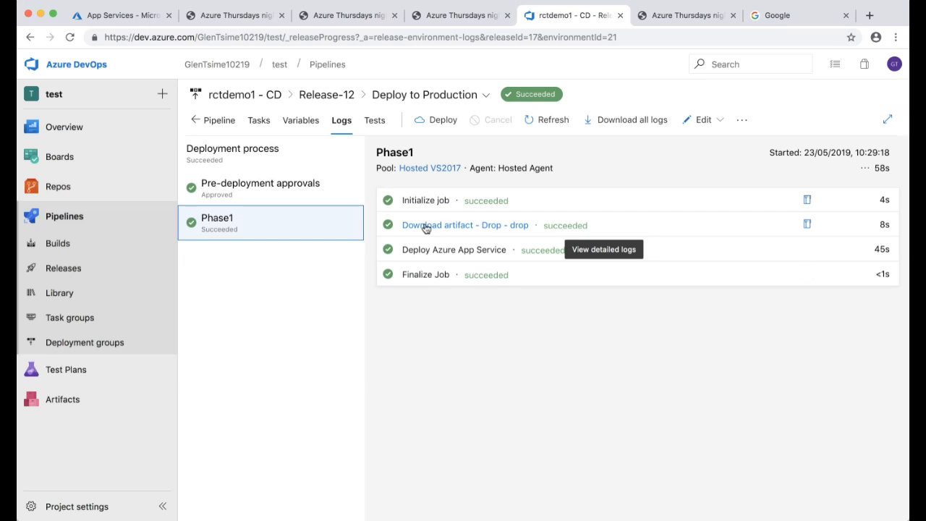
{"action": "left_click", "coordinate": [479, 250]}
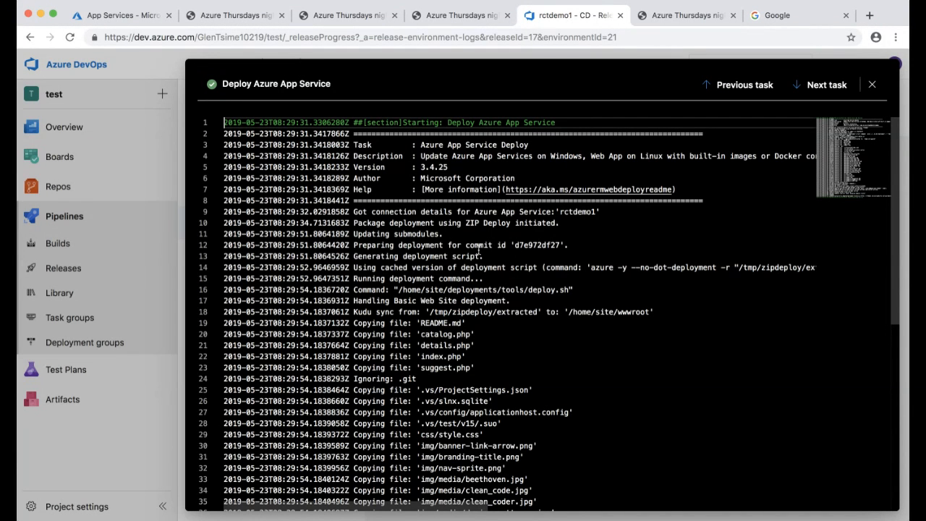
{"action": "scroll", "coordinate": [479, 250], "scroll_direction": "down", "scroll_amount": 1}
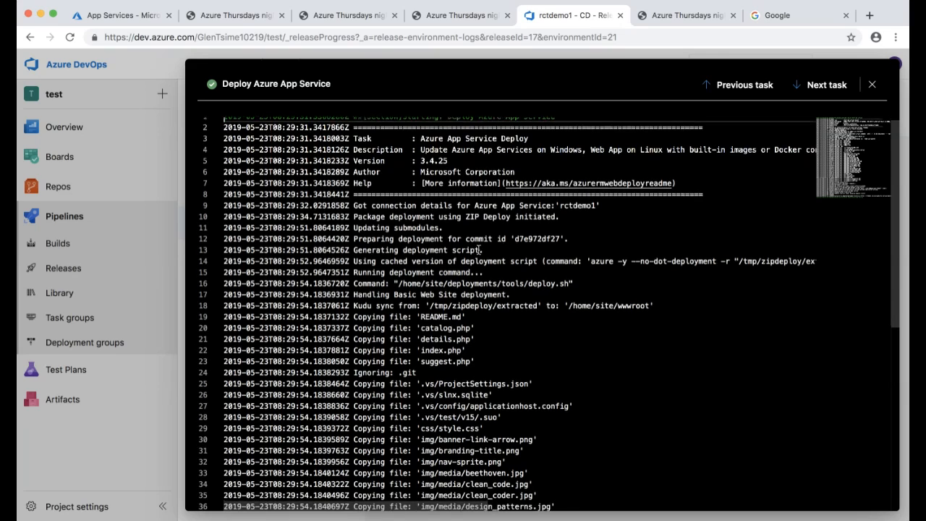
- Examine the Deploy Azure App Service log from package deployment and file copying through completion and the app container restart
{"action": "left_click", "coordinate": [374, 206]}
{"action": "left_click_drag", "start_coordinate": [373, 206], "coordinate": [554, 217]}
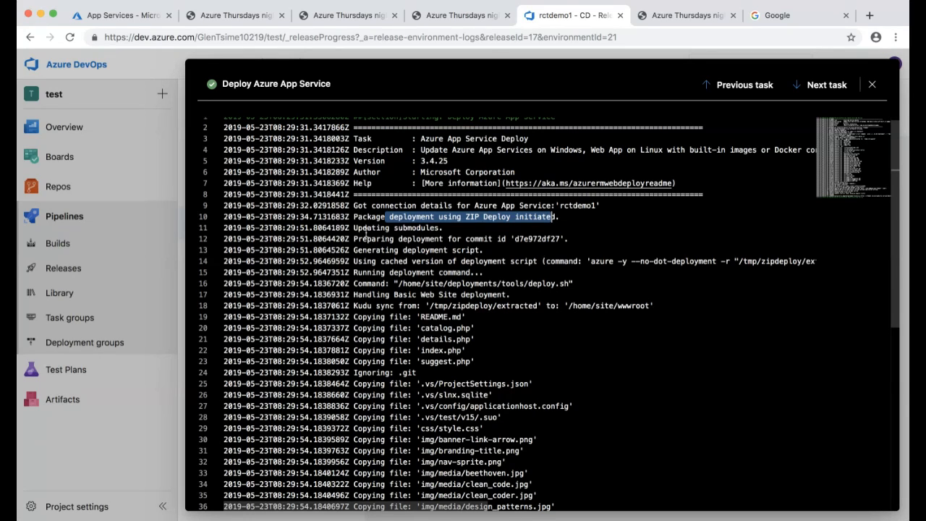
{"action": "left_click_drag", "start_coordinate": [377, 229], "coordinate": [438, 228]}
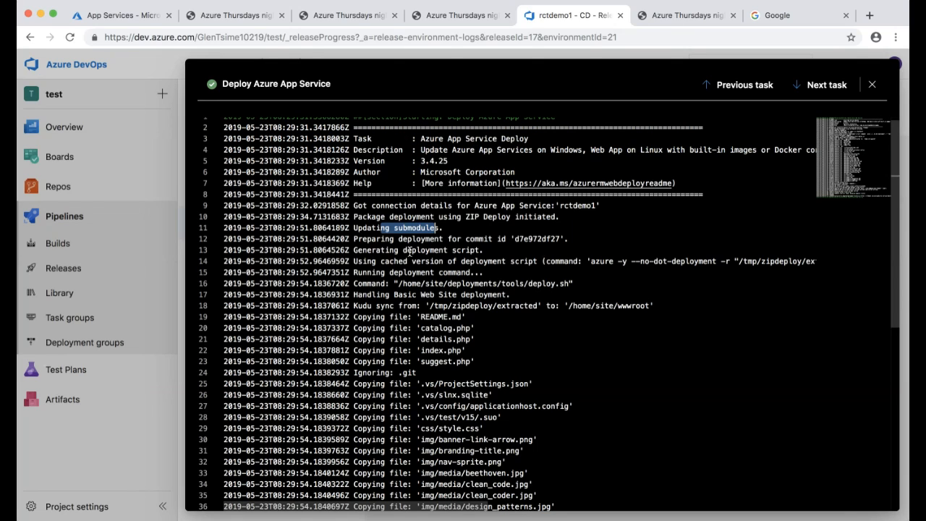
{"action": "left_click_drag", "start_coordinate": [354, 317], "coordinate": [524, 460]}
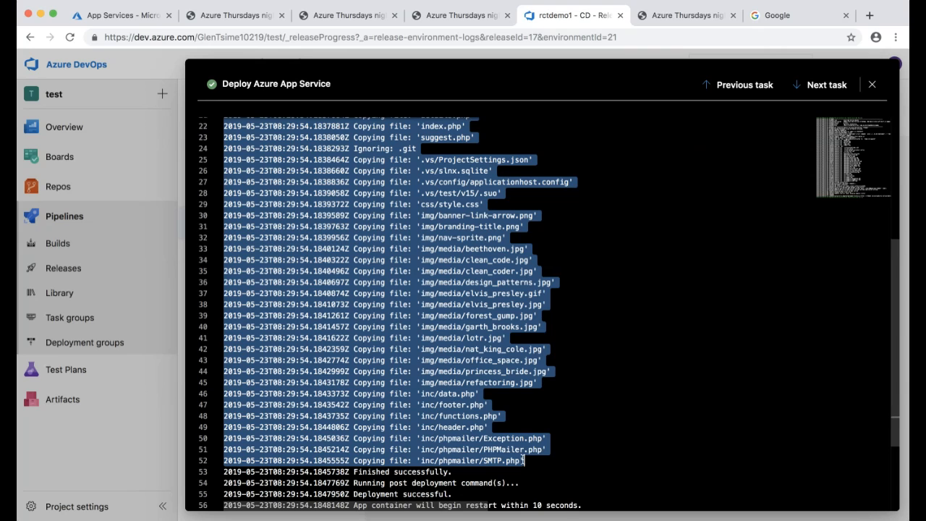
{"action": "left_click", "coordinate": [562, 497]}
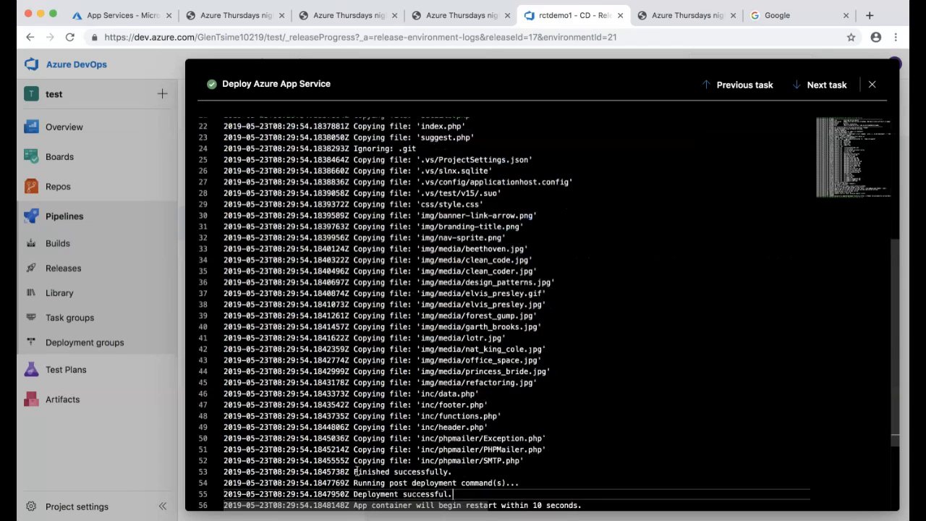
{"action": "left_click_drag", "start_coordinate": [353, 472], "coordinate": [458, 472]}
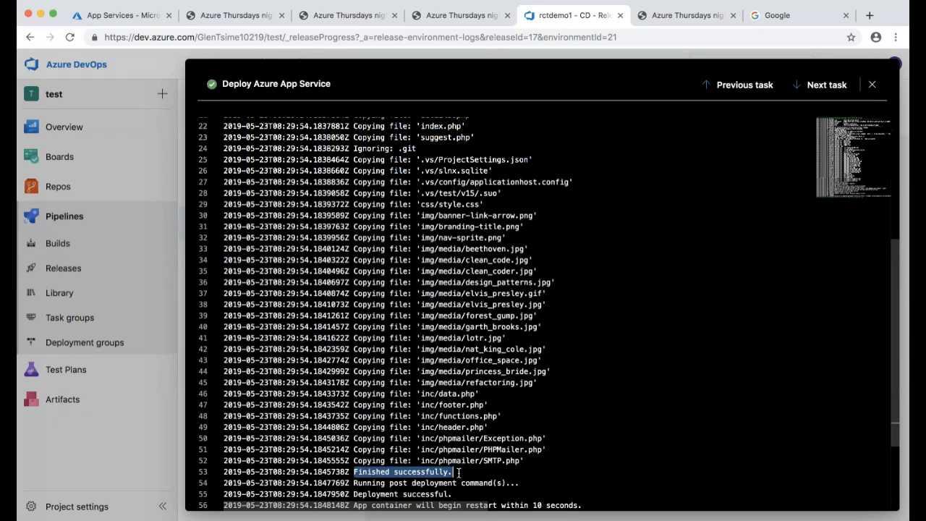
{"action": "scroll", "coordinate": [458, 472], "scroll_direction": "down", "scroll_amount": 2}
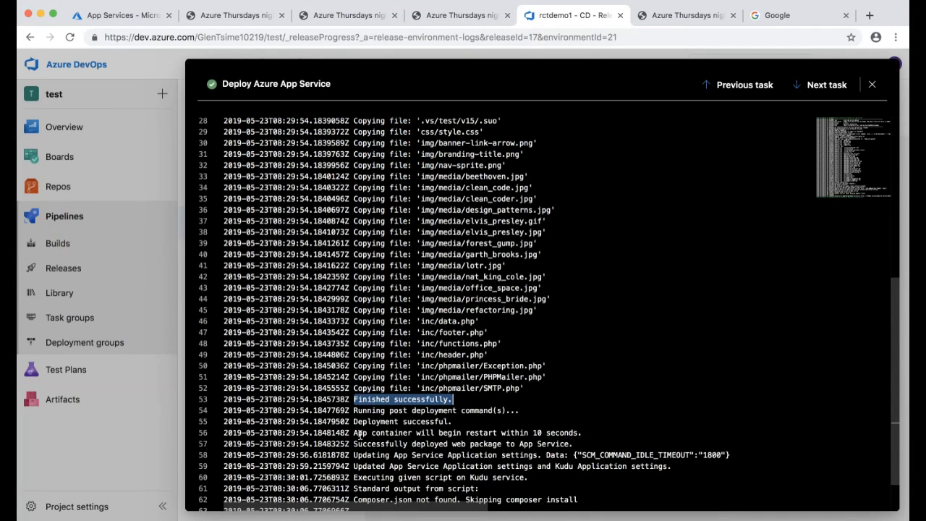
{"action": "left_click_drag", "start_coordinate": [359, 434], "coordinate": [592, 435]}
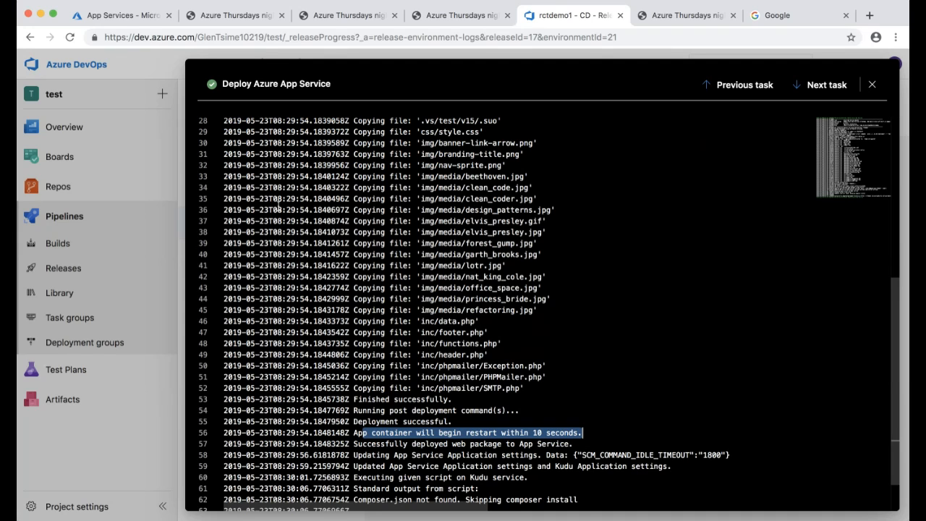
- Switch to the Azure portal, review rctdemo1's production deployment history in Deployment Center and return to the app's overview
{"action": "left_click", "coordinate": [107, 20]}
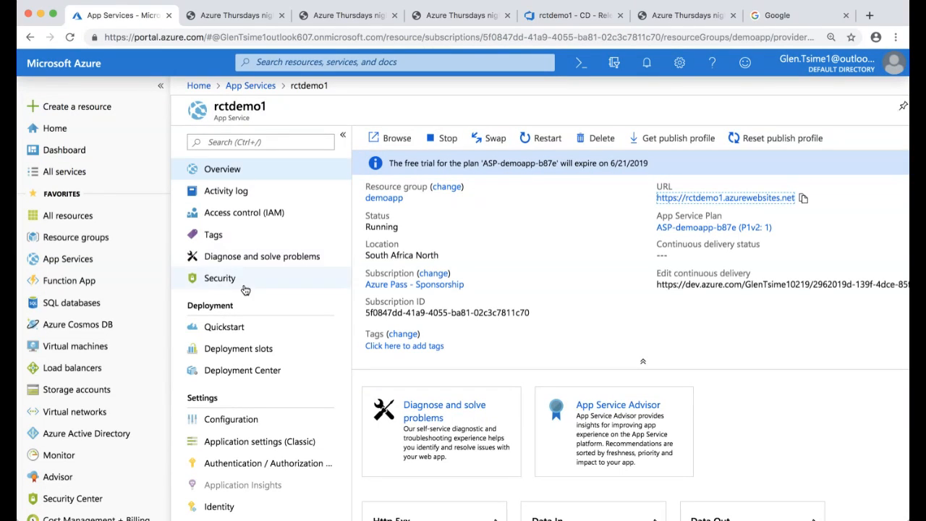
{"action": "left_click", "coordinate": [245, 372]}
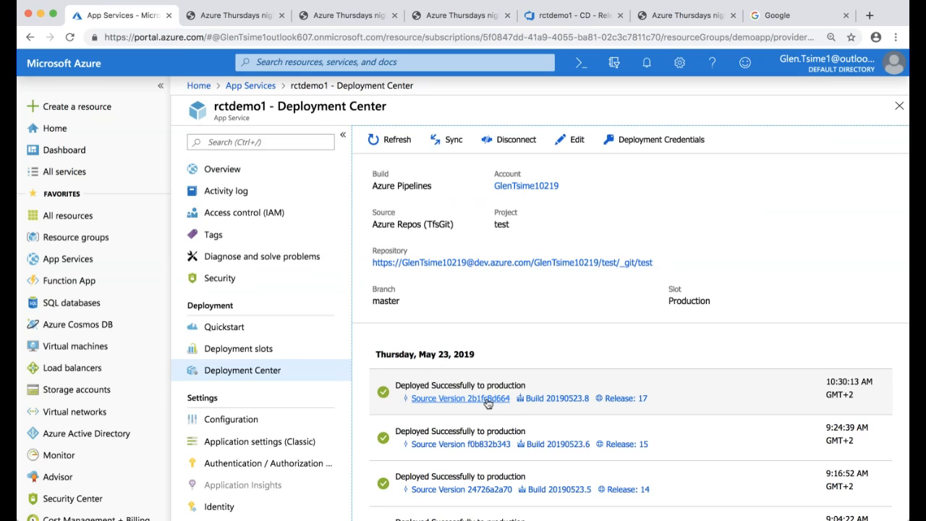
{"action": "left_click", "coordinate": [296, 173]}
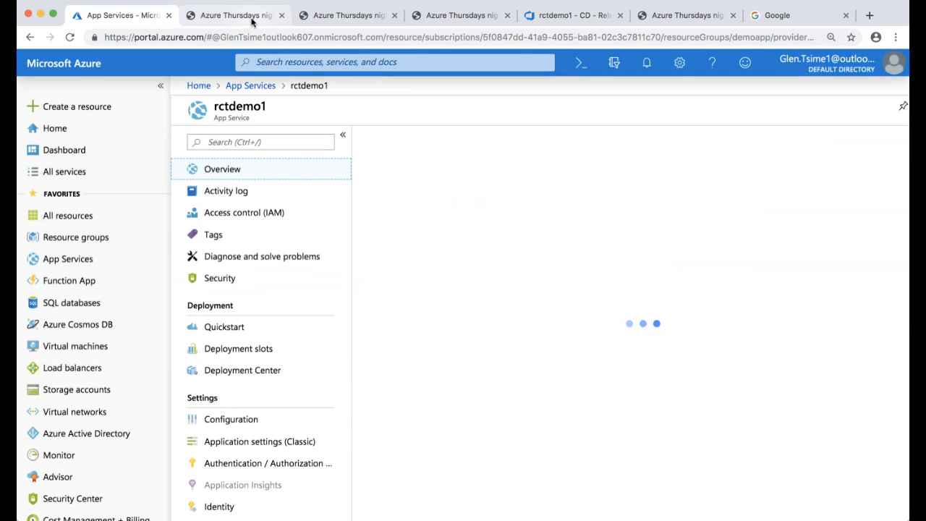
- Switch to the open rctdemo1 production website and reload it to check the page heading
{"action": "left_click", "coordinate": [252, 22]}
{"action": "left_click", "coordinate": [263, 180]}
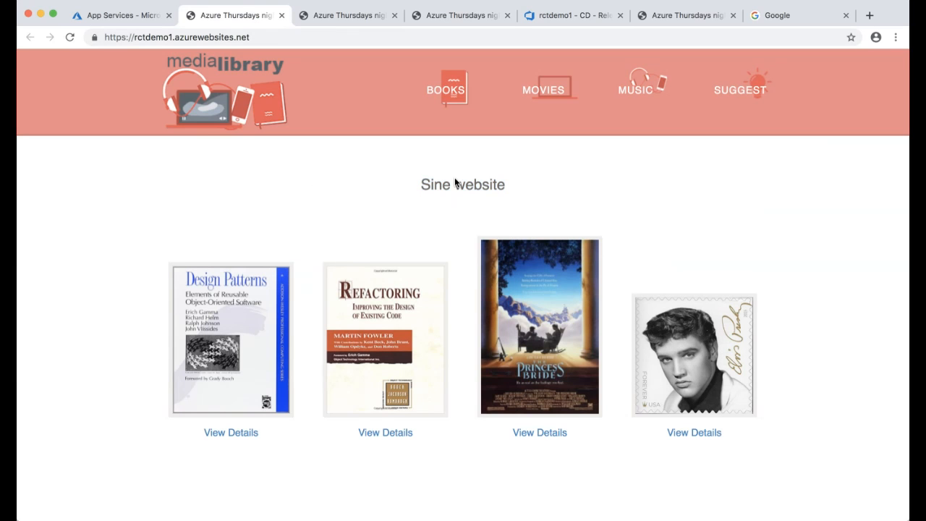
{"action": "left_click_drag", "start_coordinate": [540, 181], "coordinate": [416, 183]}
{"action": "left_click", "coordinate": [412, 182]}
{"action": "left_click", "coordinate": [71, 37]}
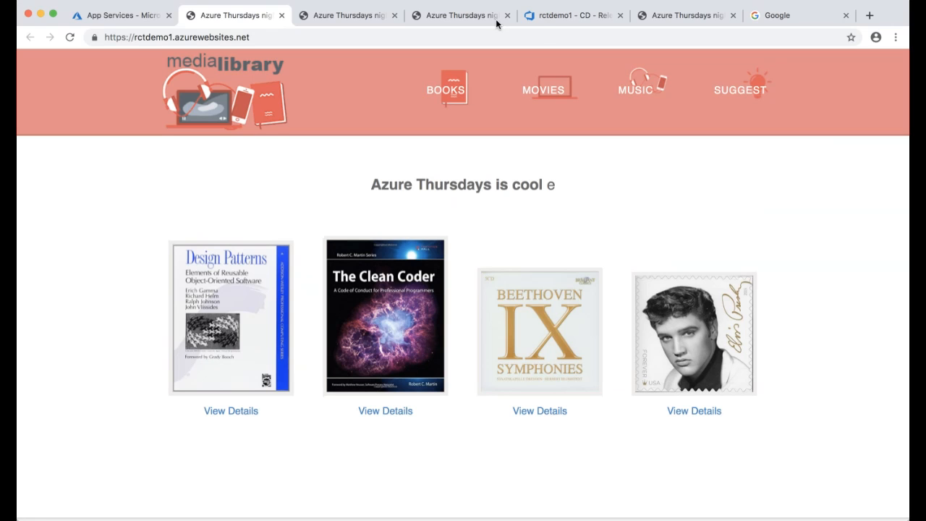
- Switch back to Azure DevOps, close the task log and check the Deploy to Production stage's test results before returning to Release-12
{"action": "left_click", "coordinate": [552, 22]}
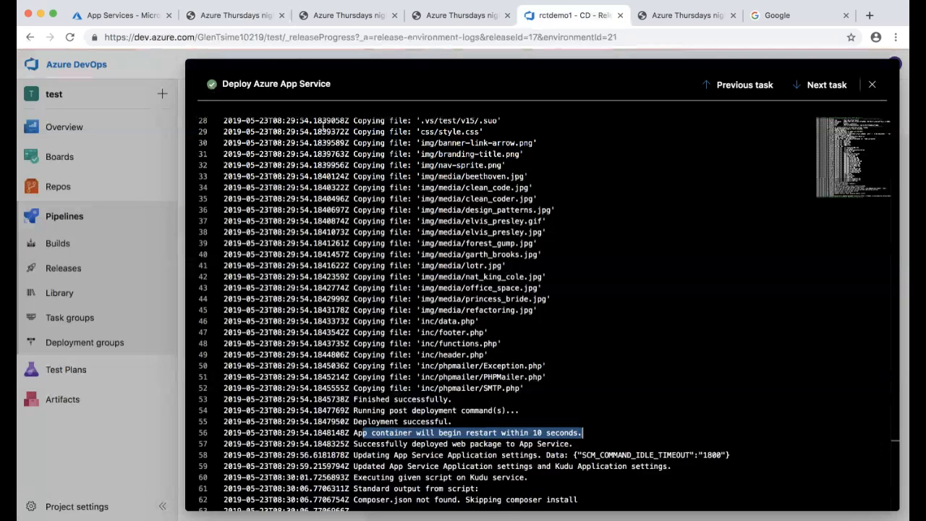
{"action": "left_click", "coordinate": [870, 85]}
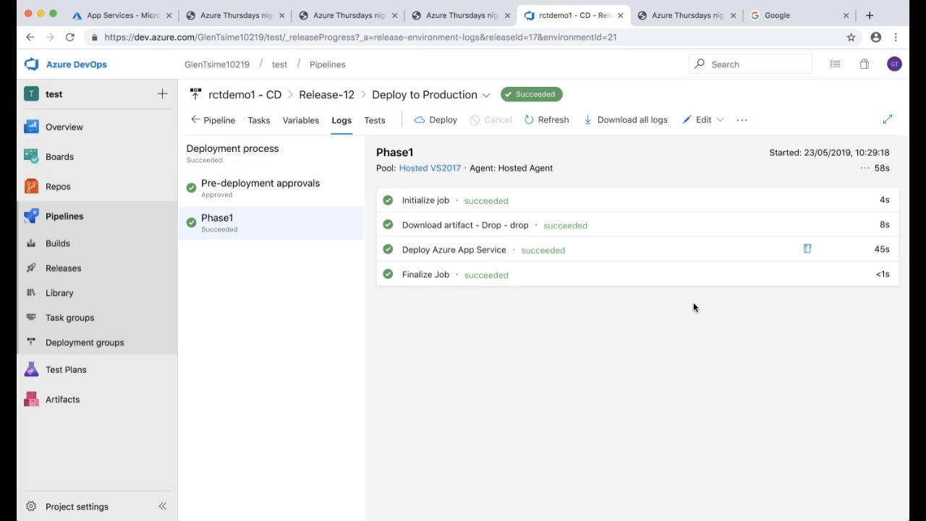
{"action": "left_click", "coordinate": [883, 434]}
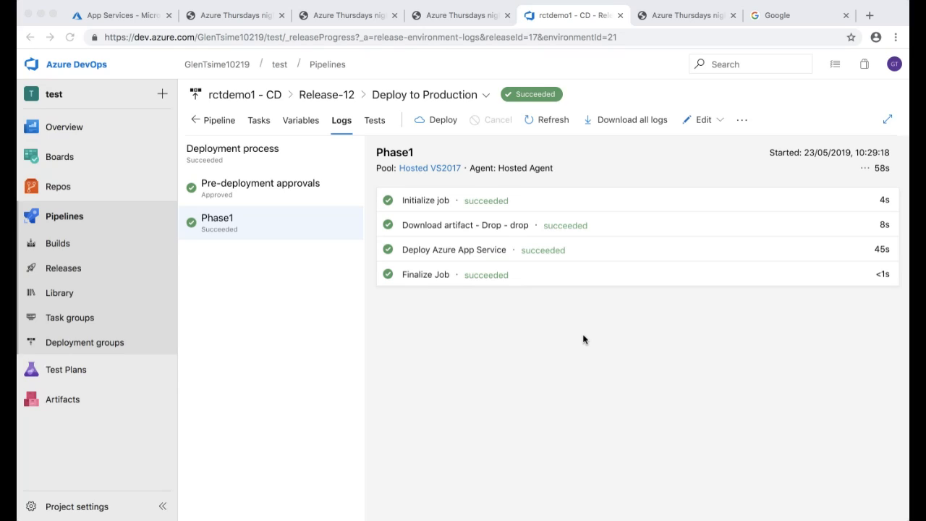
{"action": "left_click", "coordinate": [377, 123]}
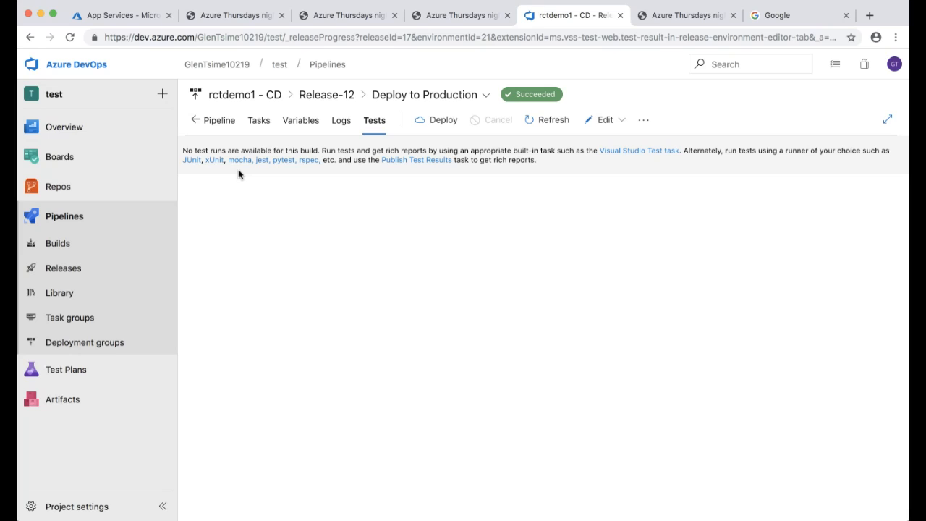
{"action": "left_click", "coordinate": [350, 95]}
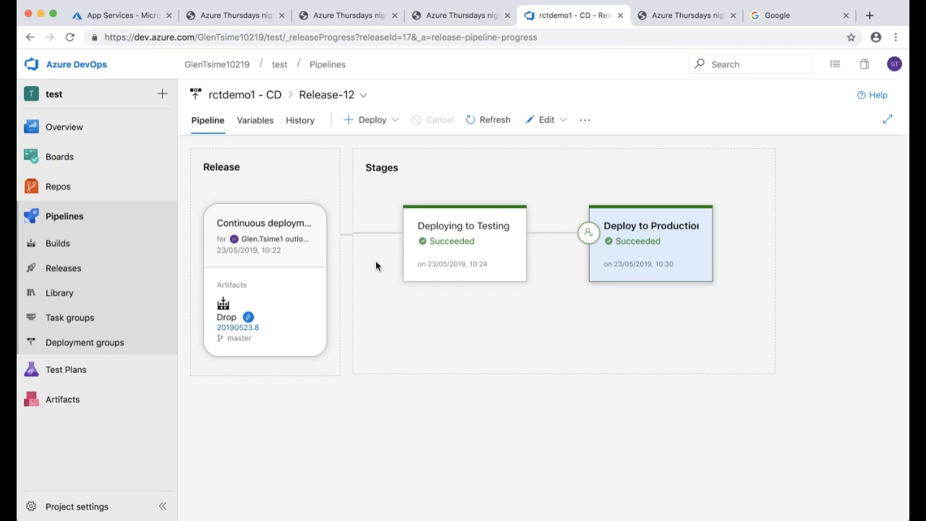
- Open the rctdemo1 - CD release pipeline for editing and add a new stage
{"action": "left_click", "coordinate": [142, 269]}
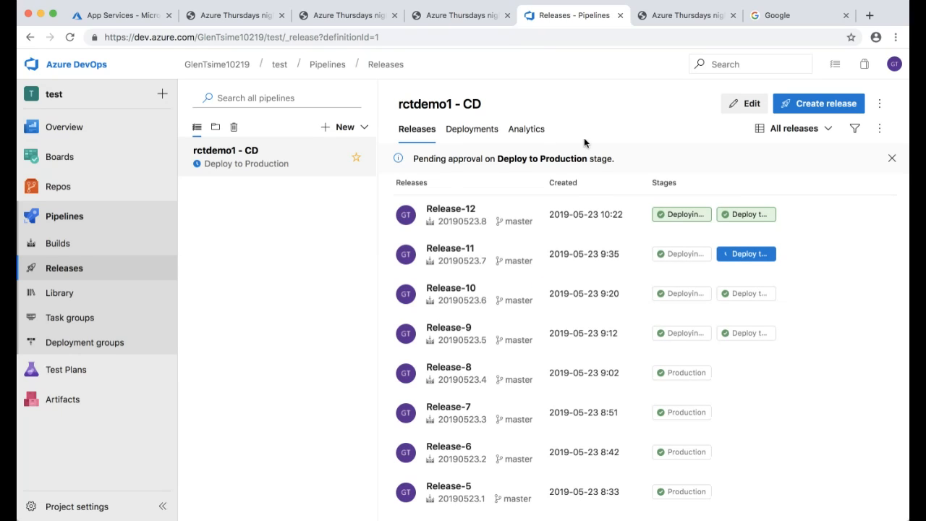
{"action": "left_click", "coordinate": [747, 109]}
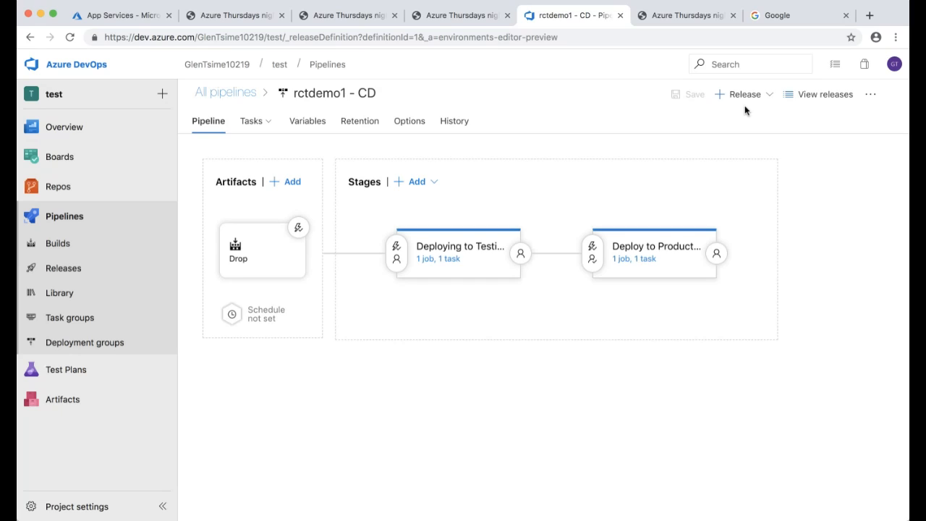
{"action": "left_click", "coordinate": [436, 185]}
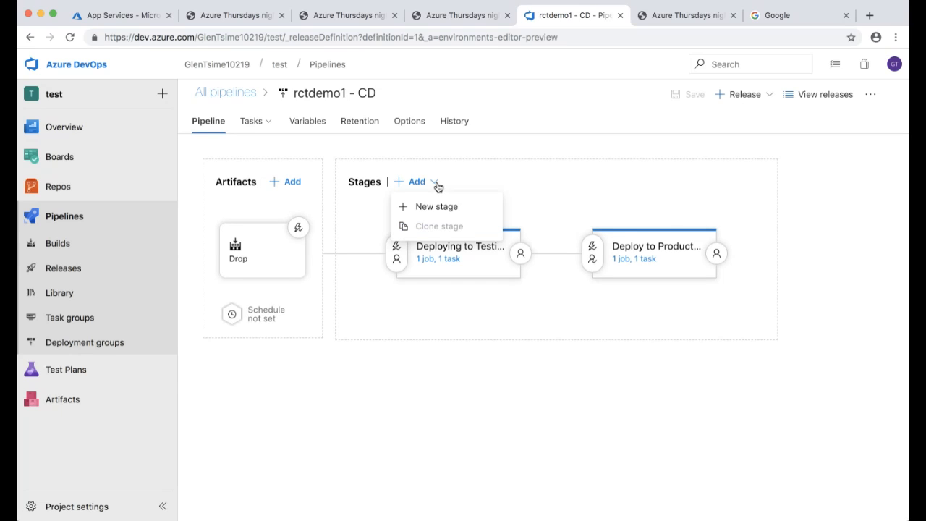
{"action": "left_click", "coordinate": [439, 207]}
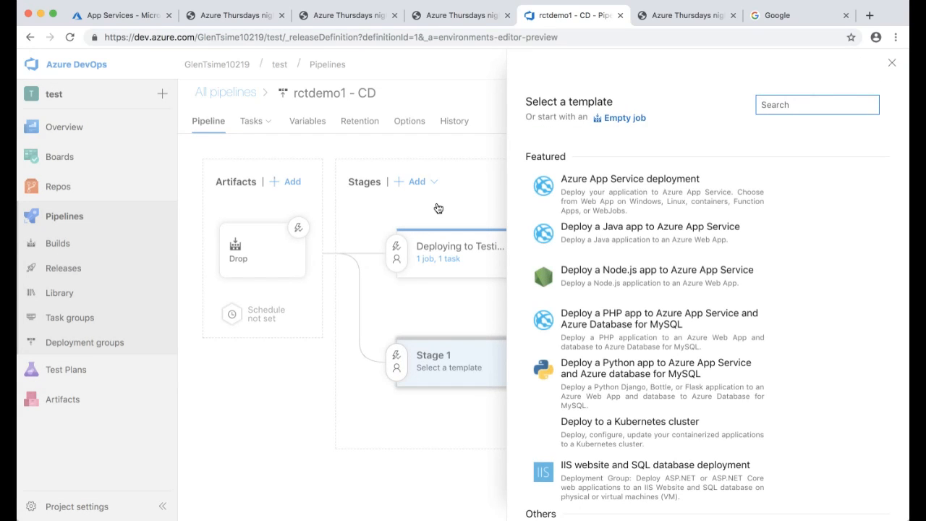
- Examine the featured and other deployment templates offered for the new stage
{"action": "scroll", "coordinate": [642, 229], "scroll_direction": "down", "scroll_amount": 1}
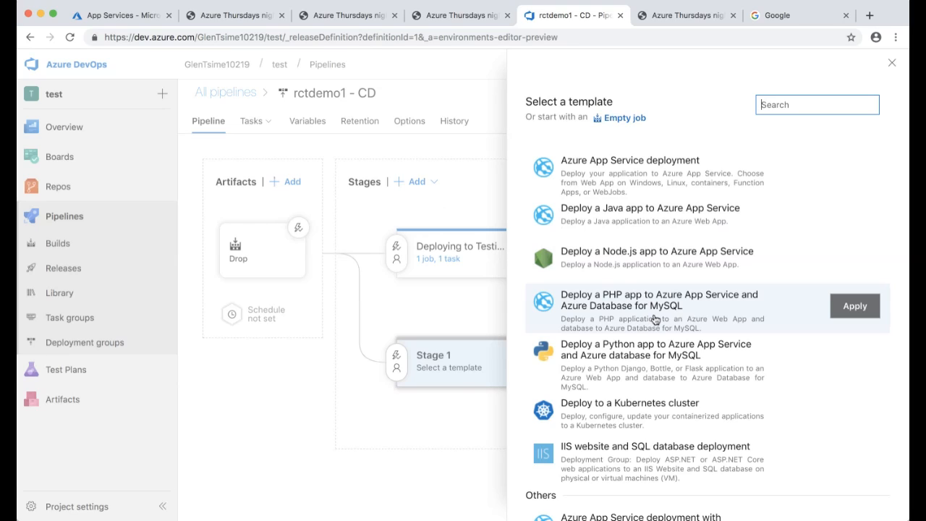
{"action": "scroll", "coordinate": [656, 320], "scroll_direction": "down", "scroll_amount": 3}
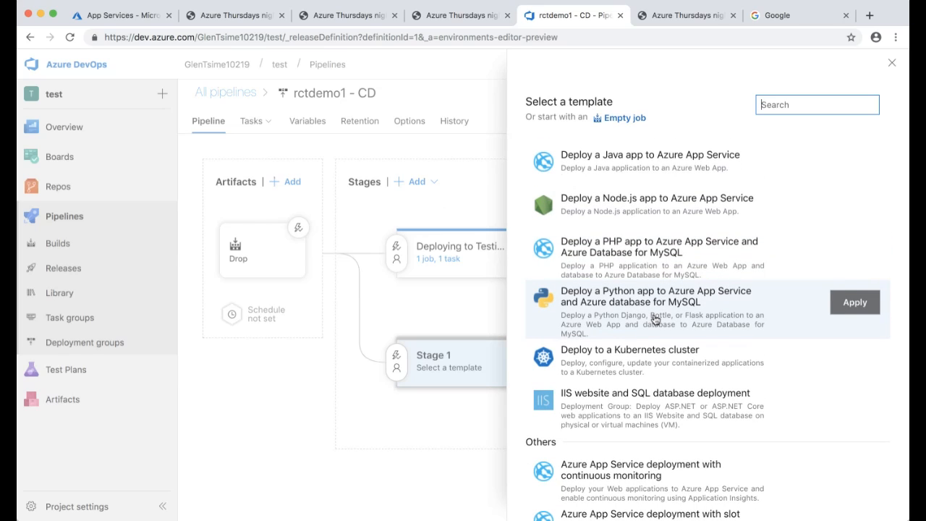
{"action": "scroll", "coordinate": [655, 318], "scroll_direction": "down", "scroll_amount": 2}
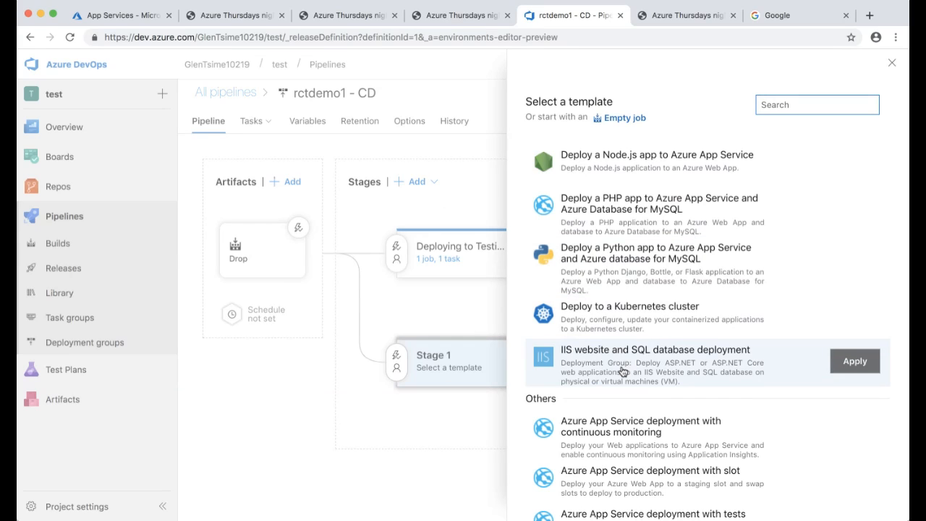
{"action": "scroll", "coordinate": [622, 371], "scroll_direction": "down", "scroll_amount": 3}
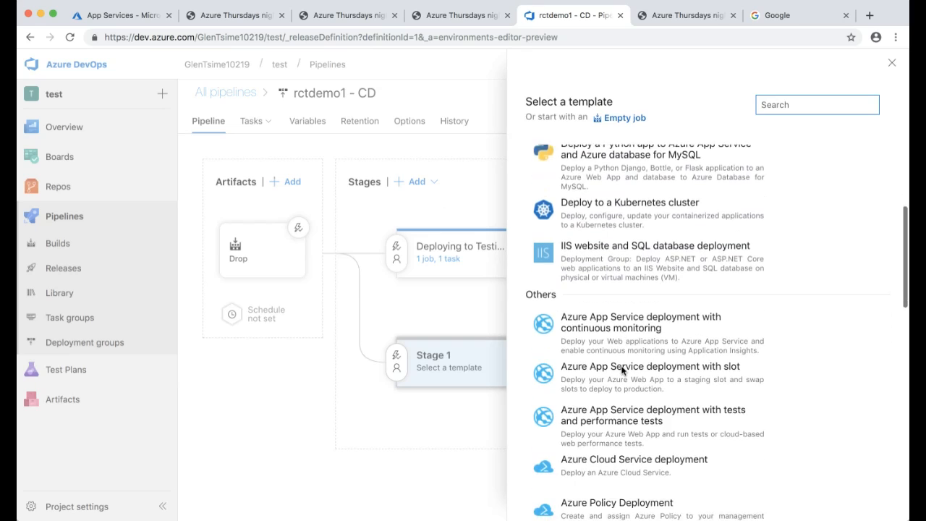
{"action": "scroll", "coordinate": [623, 371], "scroll_direction": "down", "scroll_amount": 4}
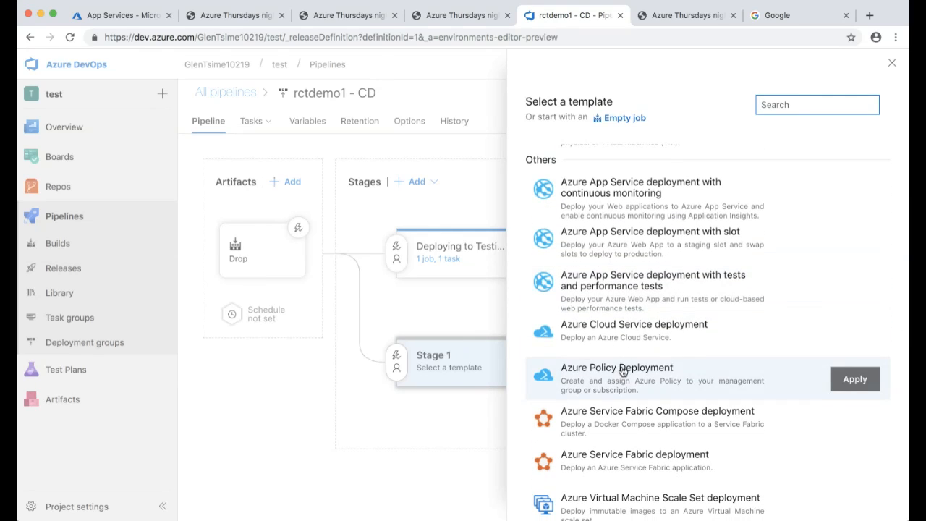
{"action": "scroll", "coordinate": [644, 325], "scroll_direction": "down", "scroll_amount": 4}
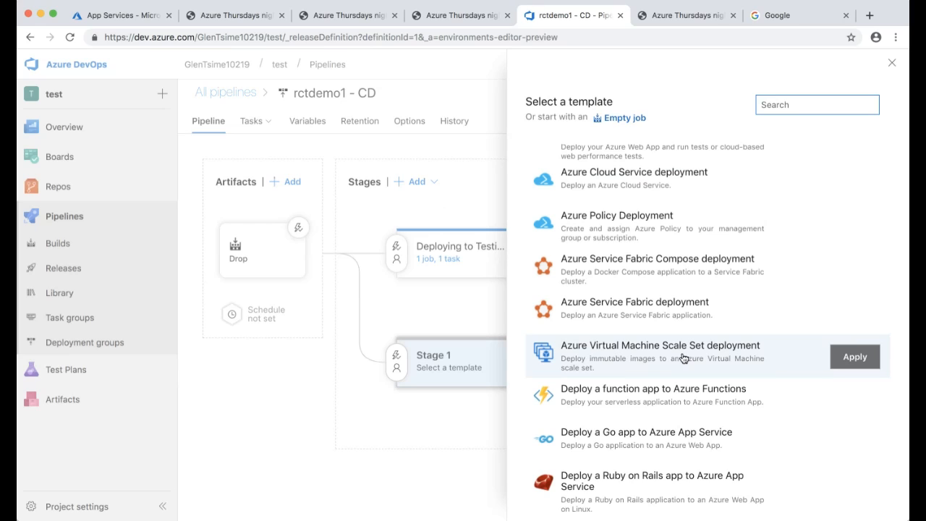
{"action": "scroll", "coordinate": [684, 358], "scroll_direction": "down", "scroll_amount": 3}
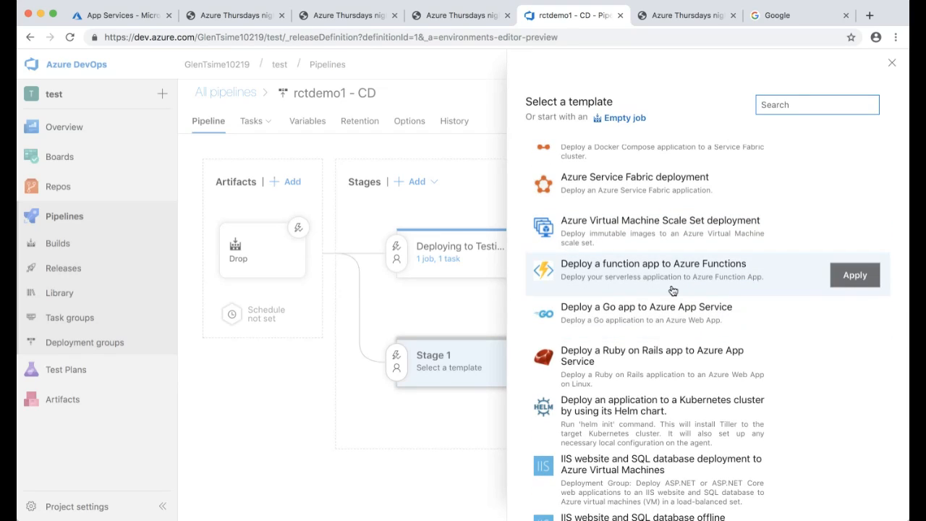
{"action": "scroll", "coordinate": [608, 359], "scroll_direction": "down", "scroll_amount": 3}
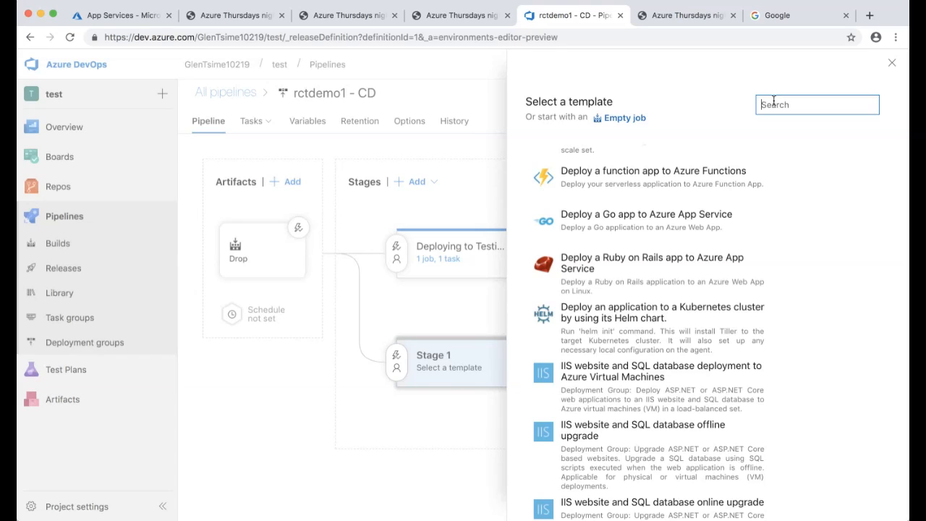
- Search the new stage's templates for "sql" and replace the search term with "test"
{"action": "type", "text": "sql"}
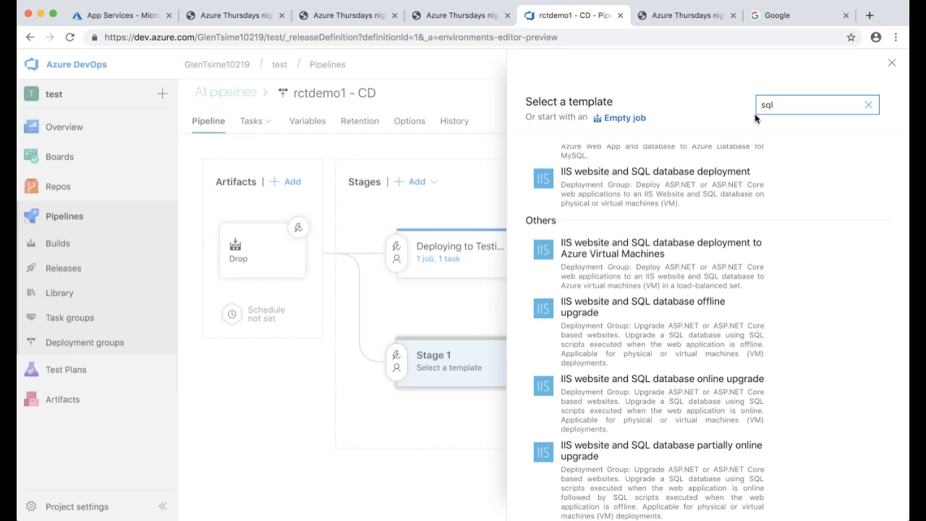
{"action": "left_click_drag", "start_coordinate": [780, 105], "coordinate": [741, 108]}
{"action": "key", "text": "BackSpace"}
{"action": "type", "text": "test"}
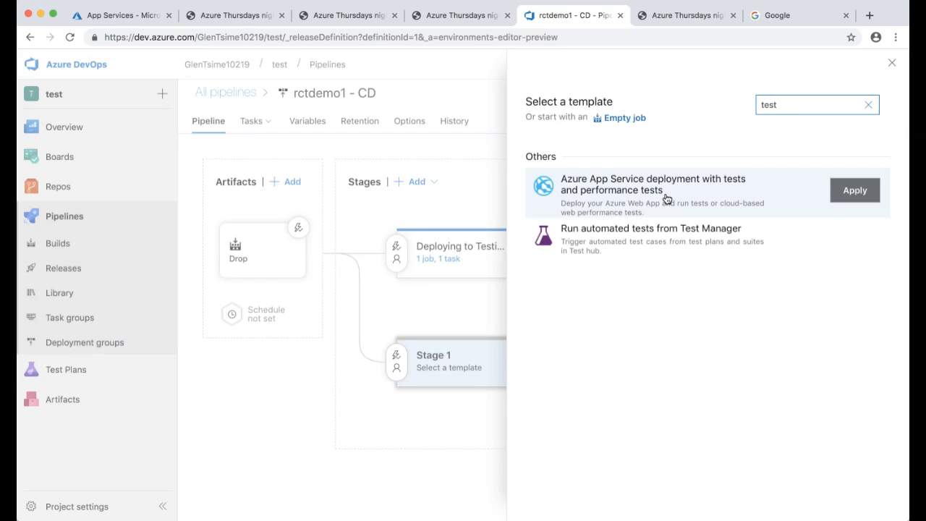
- Apply the Azure App Service deployment with tests and performance tests template to the new stage and name the stage test1
{"action": "left_click", "coordinate": [847, 187]}
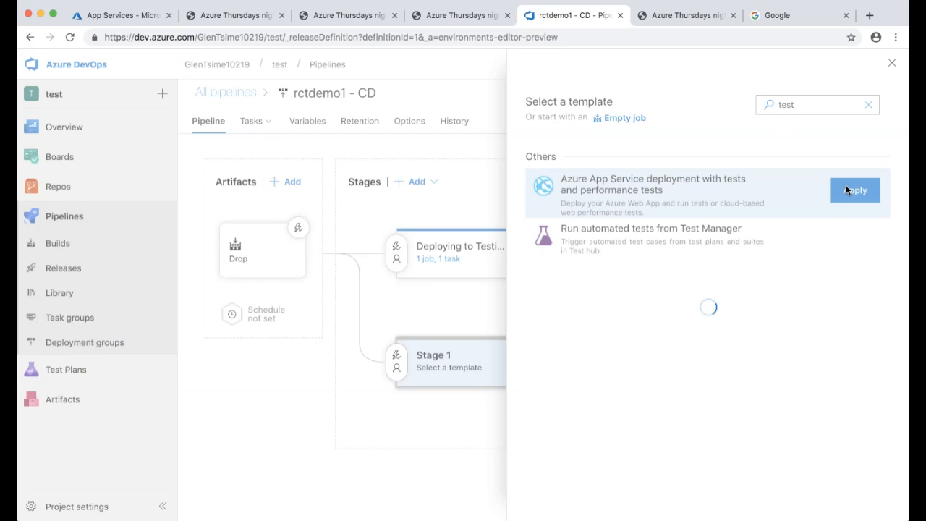
{"action": "double_click", "coordinate": [656, 250]}
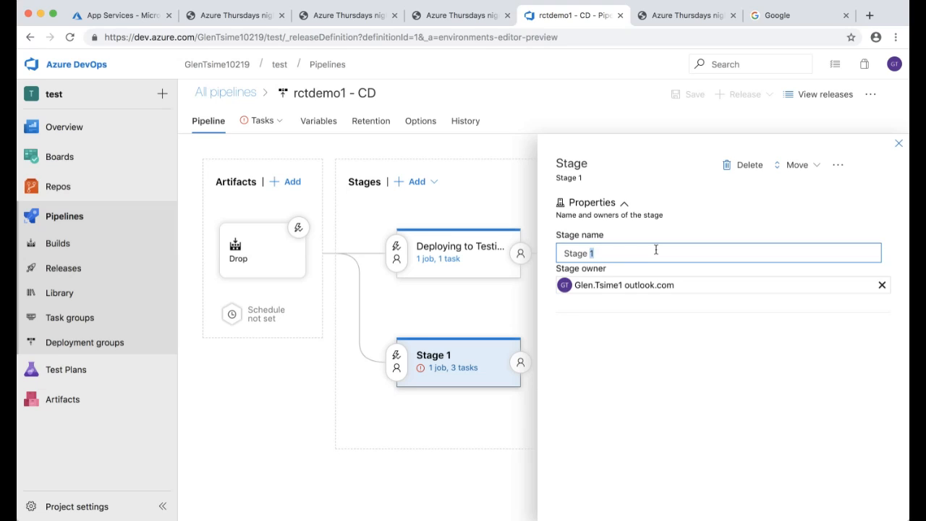
{"action": "key", "text": "BackSpace"}
{"action": "key", "text": "BackSpace"}
{"action": "key", "text": "BackSpace"}
{"action": "key", "text": "BackSpace"}
{"action": "key", "text": "BackSpace"}
{"action": "key", "text": "BackSpace"}
{"action": "key", "text": "BackSpace"}
{"action": "type", "text": "TEst"}
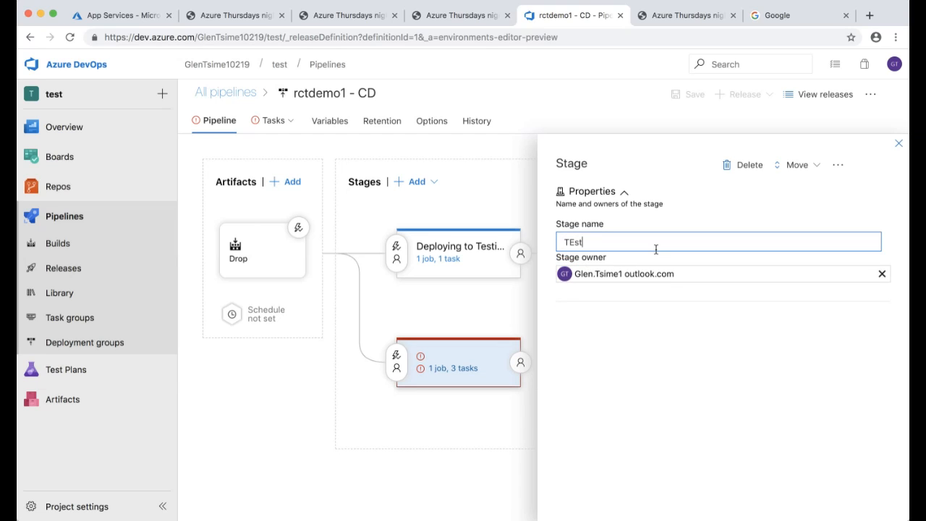
{"action": "key", "text": "BackSpace"}
{"action": "key", "text": "BackSpace"}
{"action": "key", "text": "BackSpace"}
{"action": "key", "text": "BackSpace"}
{"action": "type", "text": "tes"}
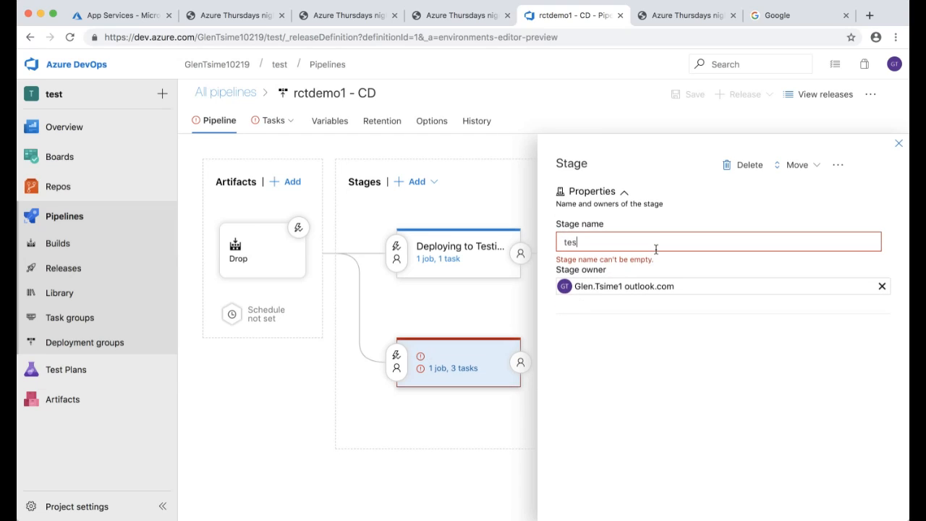
{"action": "type", "text": "t1"}
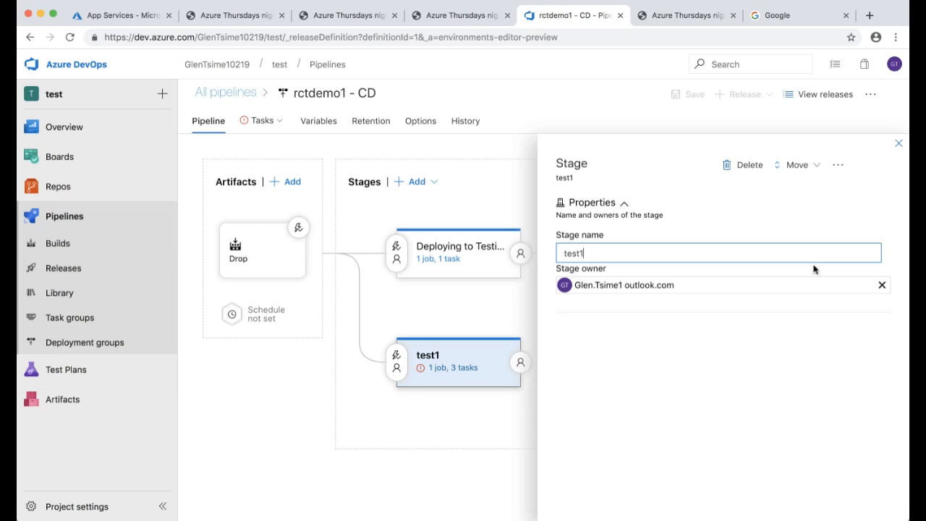
{"action": "left_click", "coordinate": [898, 144]}
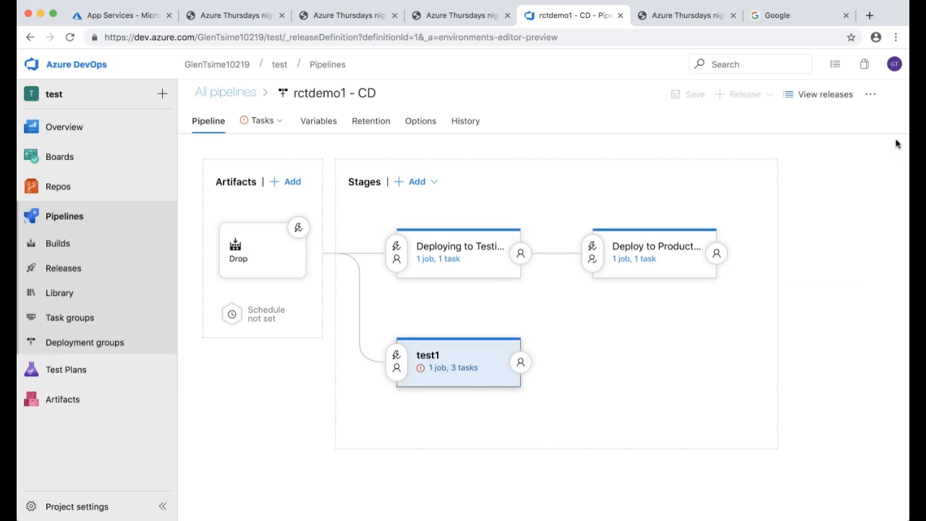
- Set the test1 stage's Azure subscription to rctdemo1 - Service Endpoint, app type to Web App on Linux and app service name to rctdemo1
{"action": "left_click", "coordinate": [466, 369]}
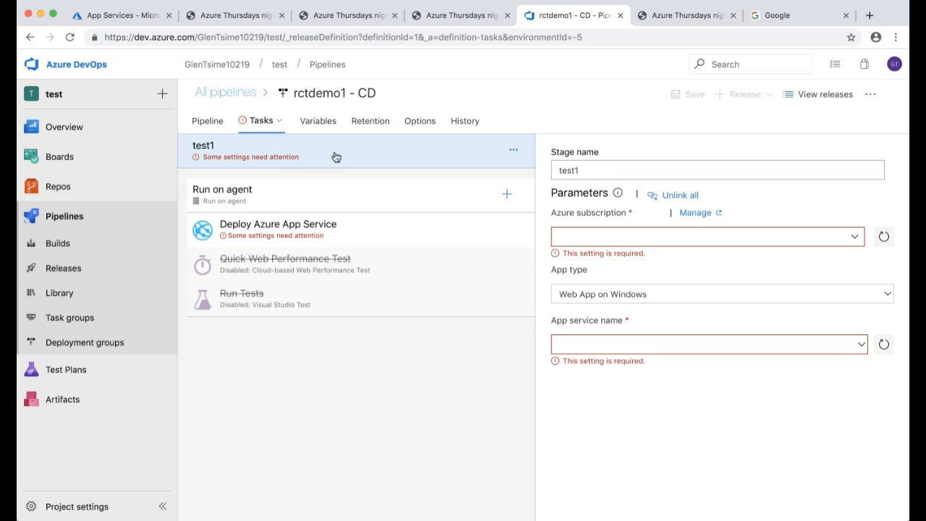
{"action": "left_click", "coordinate": [855, 240]}
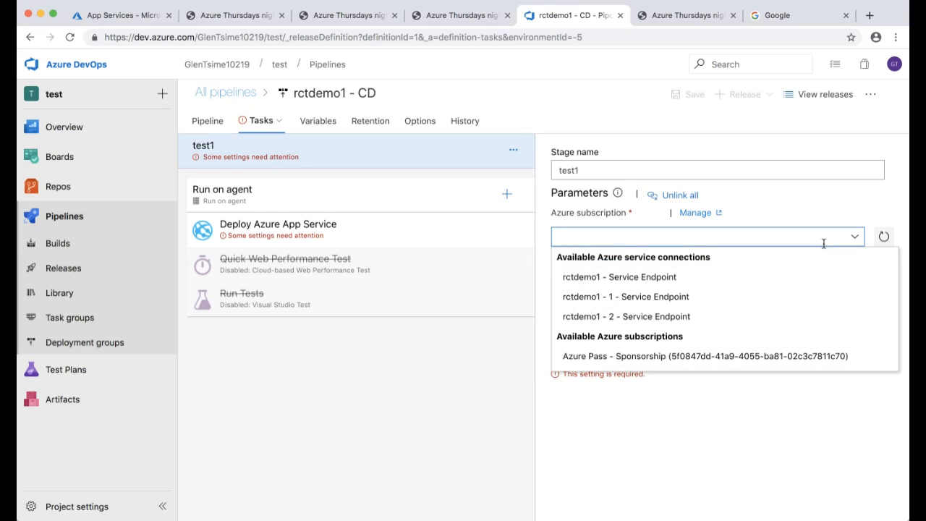
{"action": "left_click", "coordinate": [745, 278]}
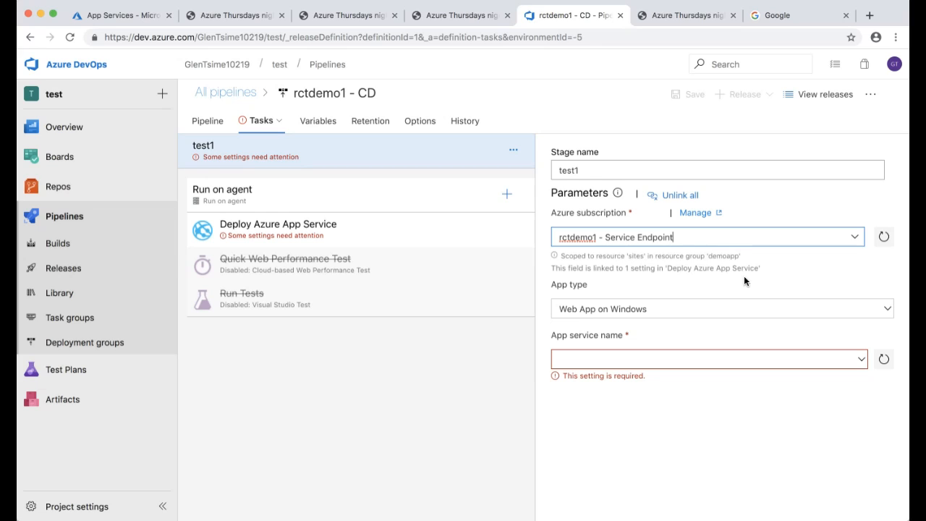
{"action": "left_click", "coordinate": [862, 347]}
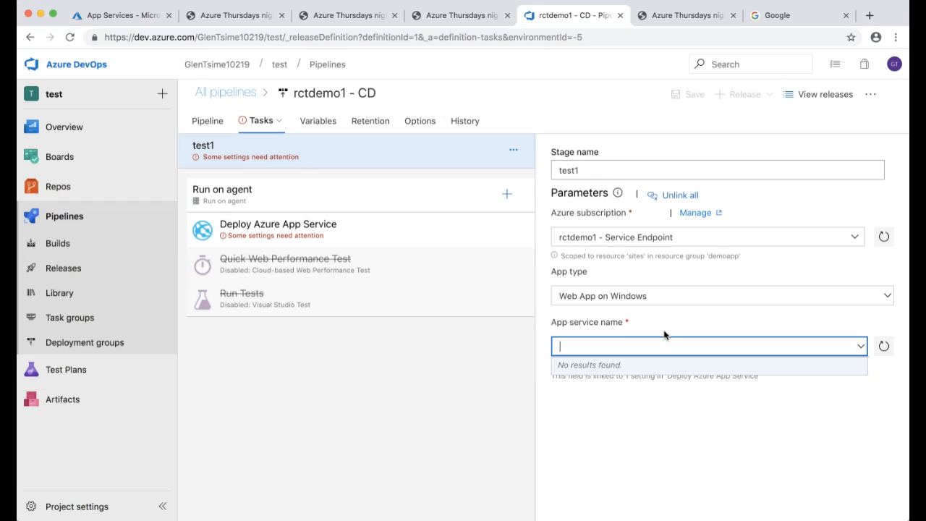
{"action": "left_click", "coordinate": [840, 295]}
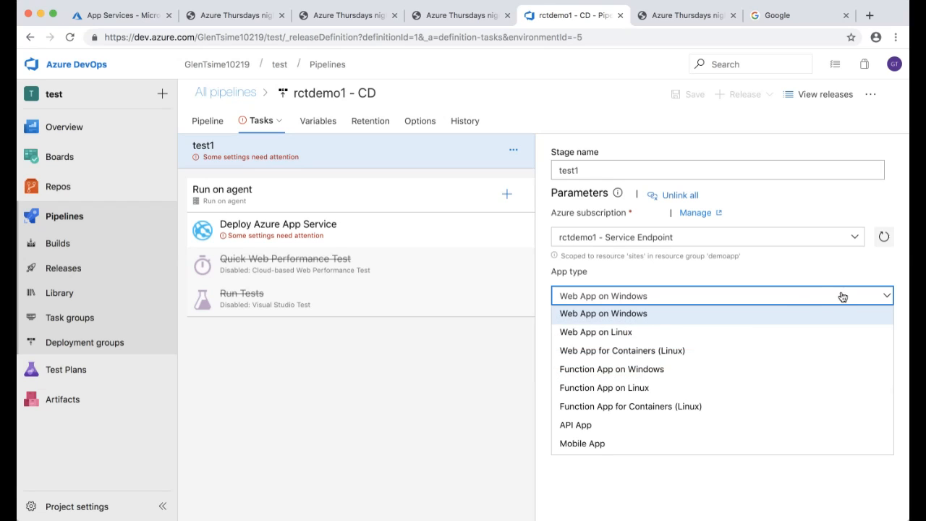
{"action": "left_click", "coordinate": [730, 333]}
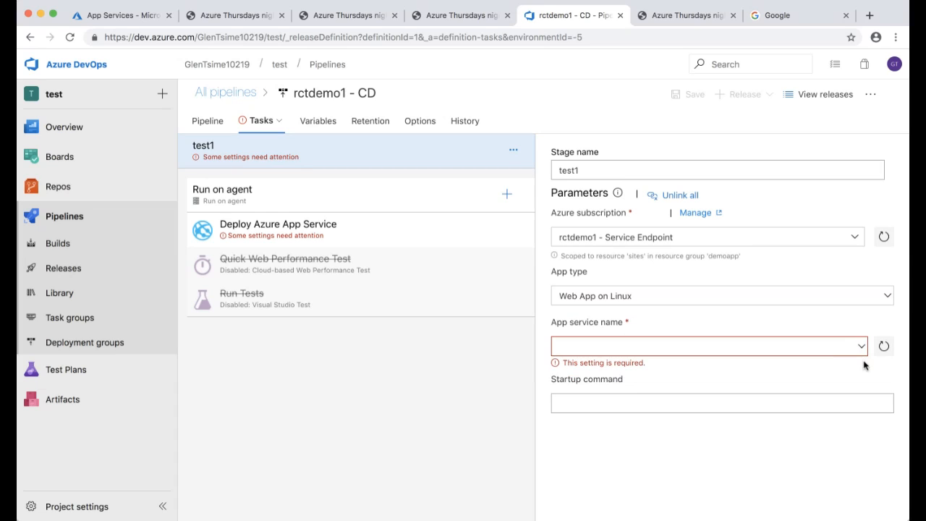
{"action": "left_click", "coordinate": [827, 345]}
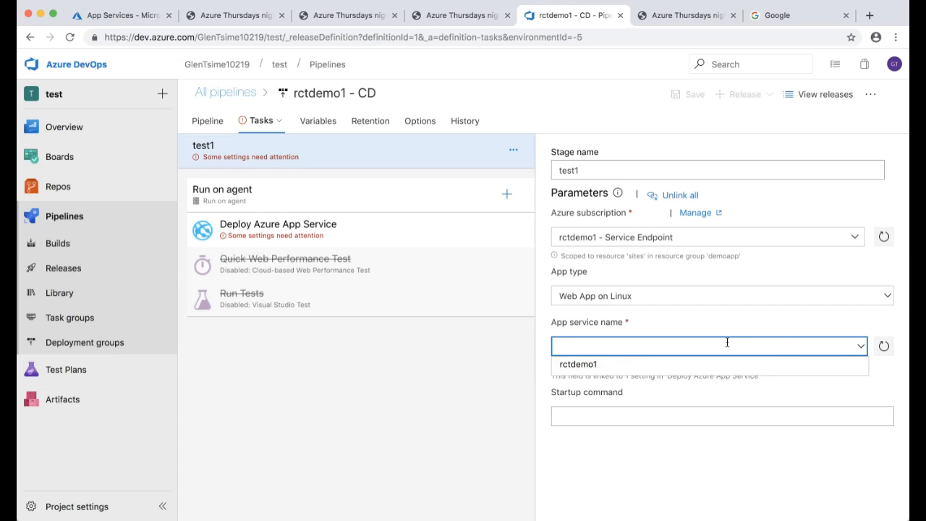
{"action": "left_click", "coordinate": [614, 365]}
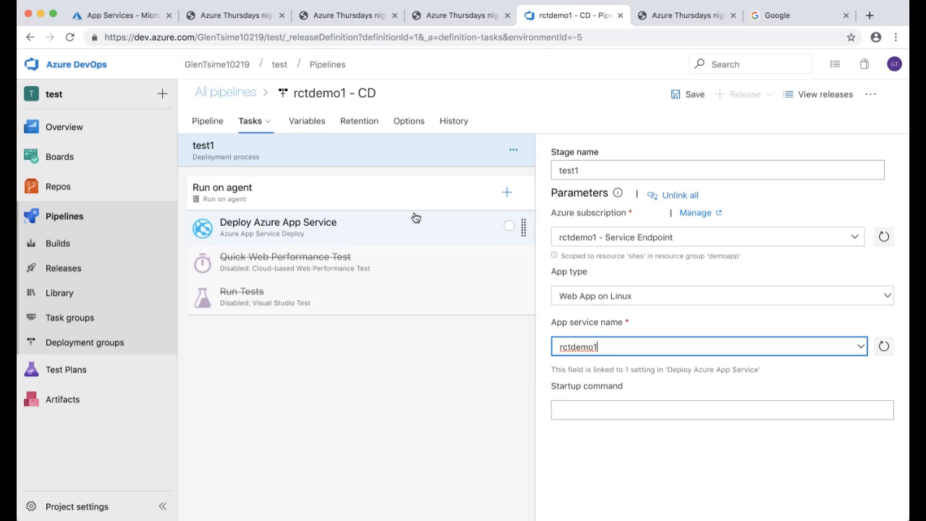
{"action": "left_click", "coordinate": [378, 350]}
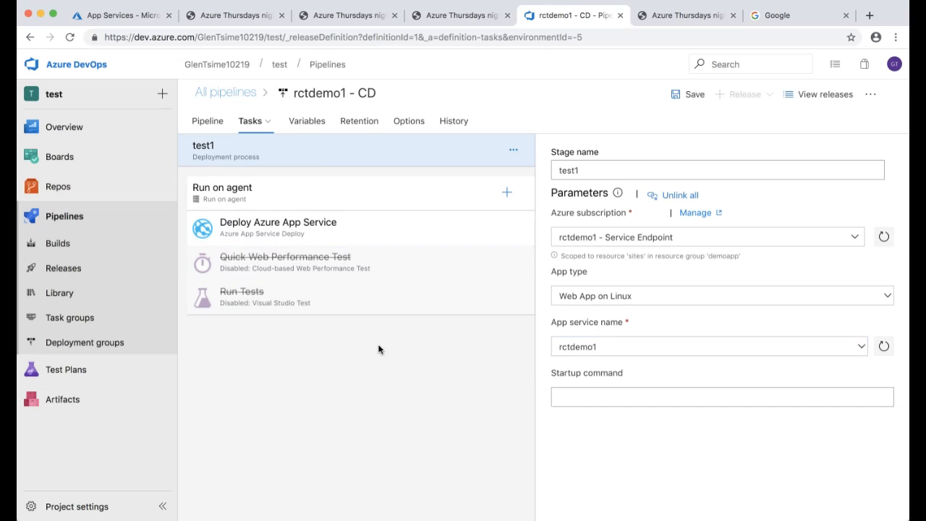
- Set the user load of test1's Quick Web Performance Test task to 50
{"action": "left_click", "coordinate": [379, 270]}
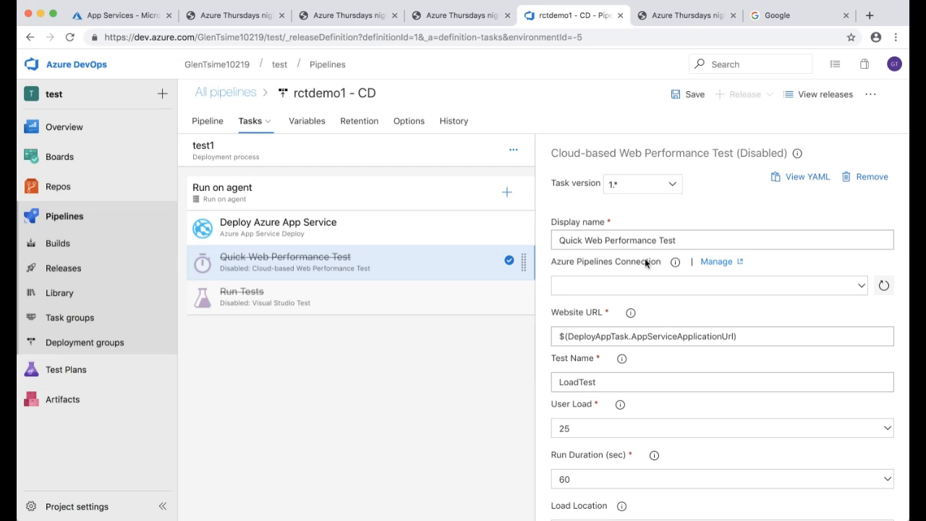
{"action": "scroll", "coordinate": [613, 366], "scroll_direction": "down", "scroll_amount": 3}
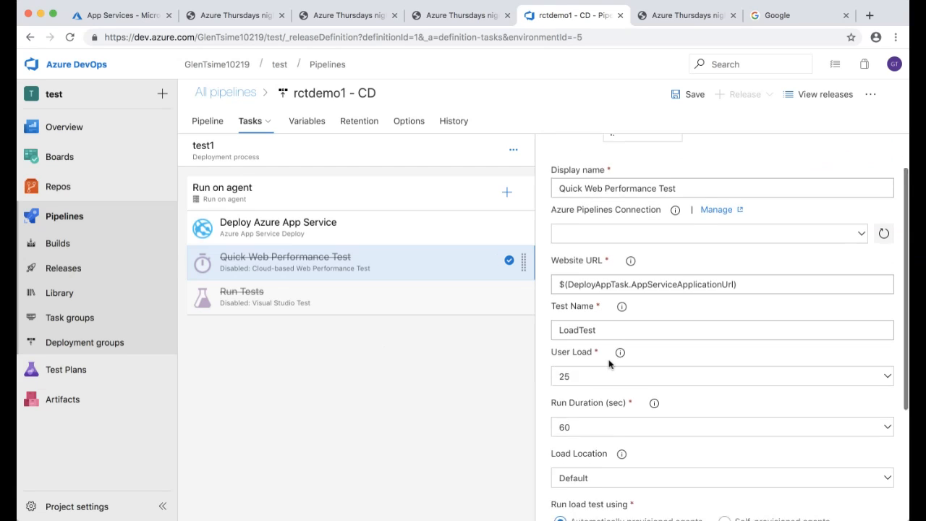
{"action": "left_click", "coordinate": [583, 343]}
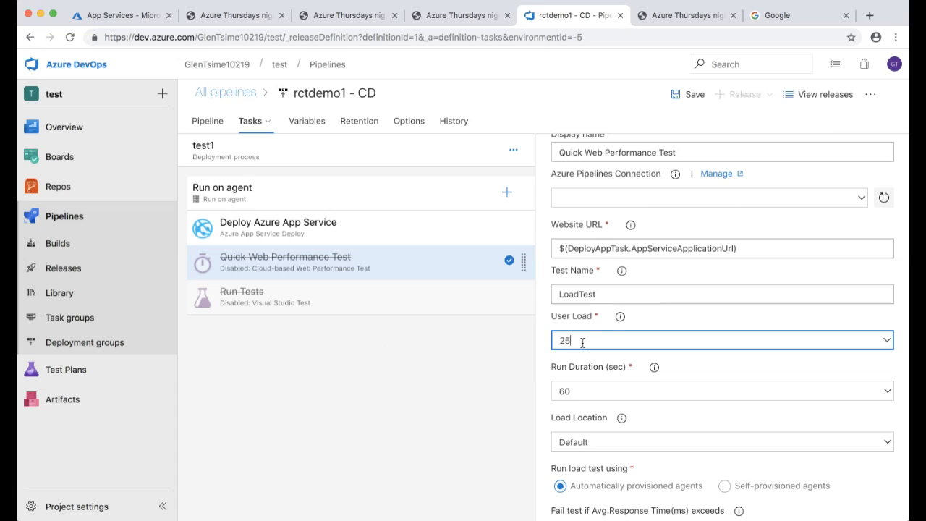
{"action": "scroll", "coordinate": [582, 343], "scroll_direction": "down", "scroll_amount": 1}
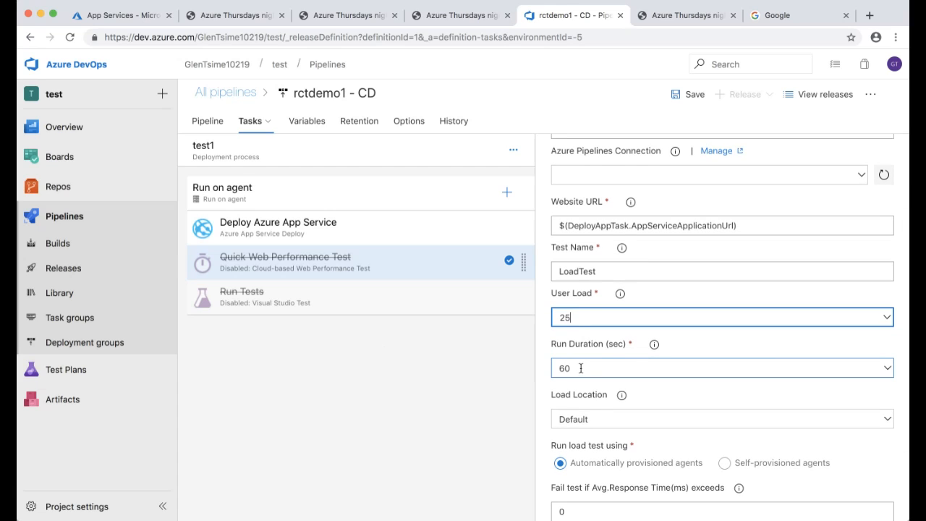
{"action": "left_click_drag", "start_coordinate": [582, 318], "coordinate": [543, 314]}
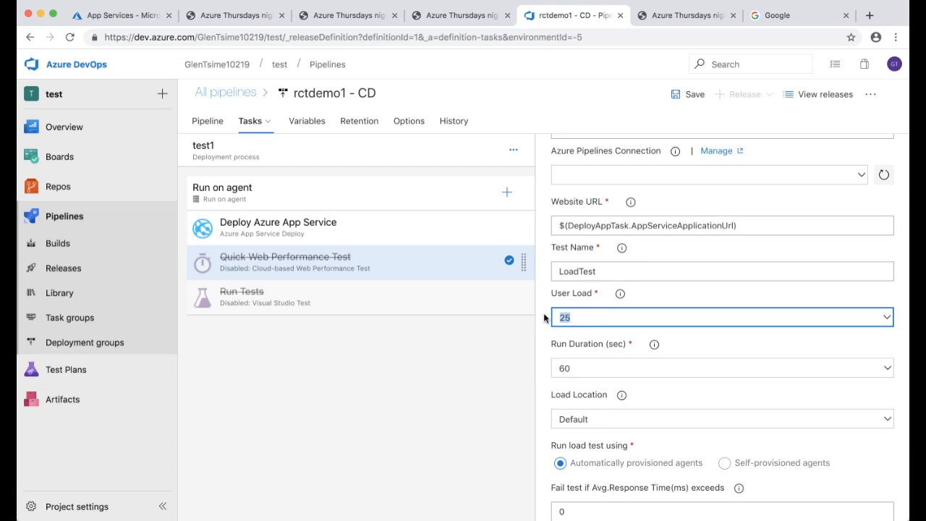
{"action": "type", "text": "50"}
{"action": "scroll", "coordinate": [544, 317], "scroll_direction": "down", "scroll_amount": 3}
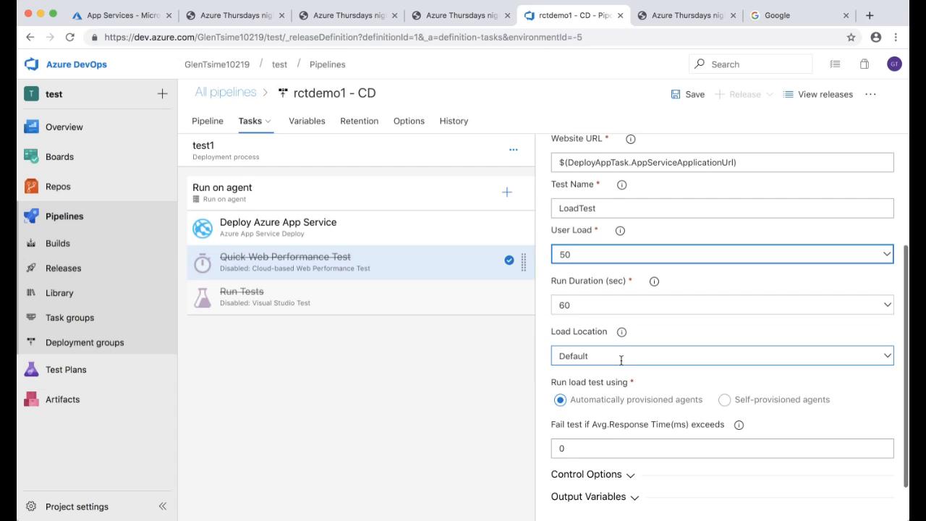
{"action": "scroll", "coordinate": [620, 361], "scroll_direction": "down", "scroll_amount": 2}
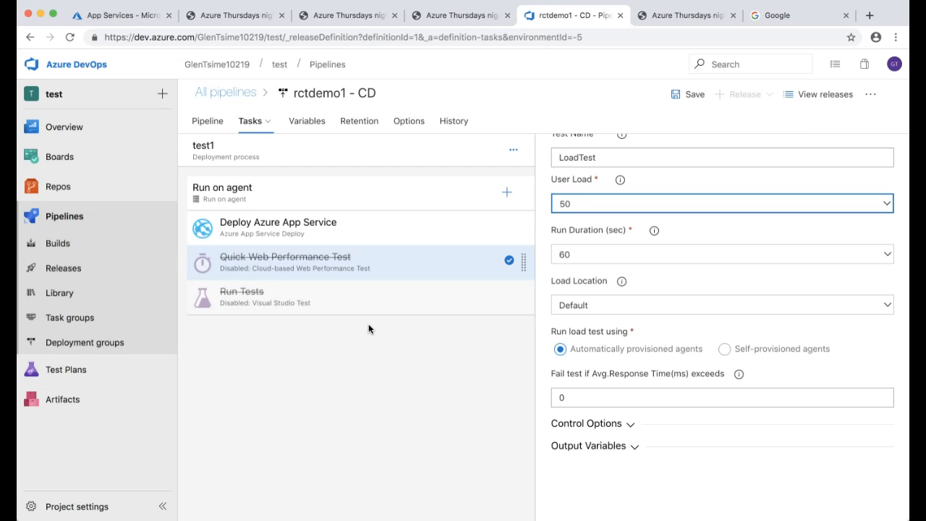
- Check which Azure Pipelines connections are offered for the Quick Web Performance Test task
{"action": "scroll", "coordinate": [609, 326], "scroll_direction": "up", "scroll_amount": 3}
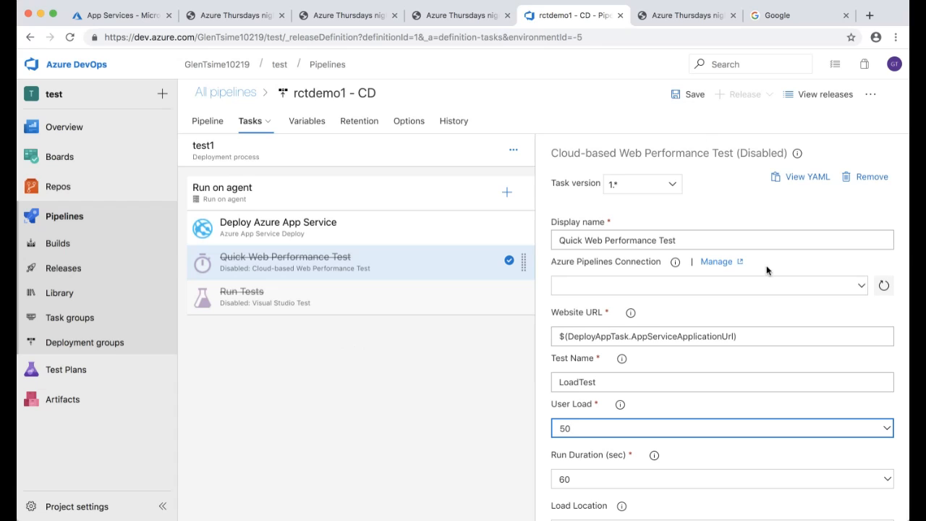
{"action": "left_click", "coordinate": [861, 292]}
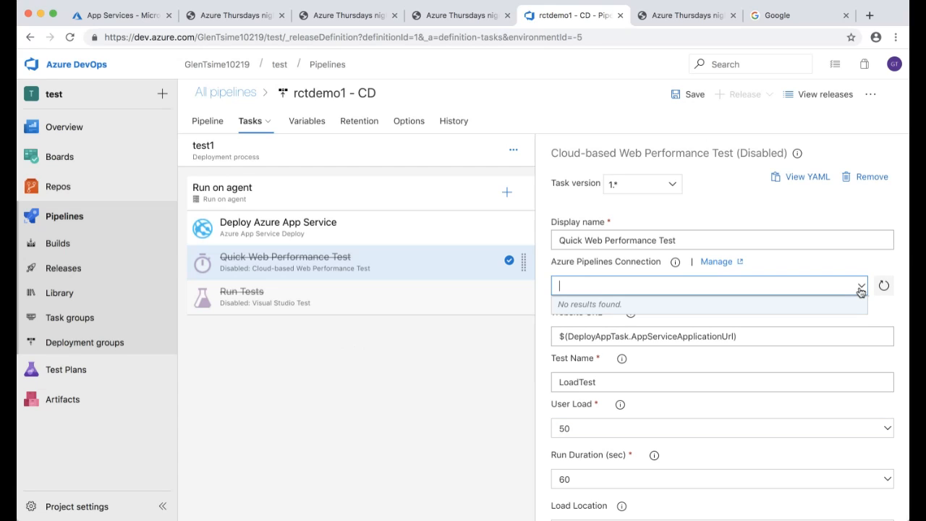
{"action": "left_click", "coordinate": [861, 292]}
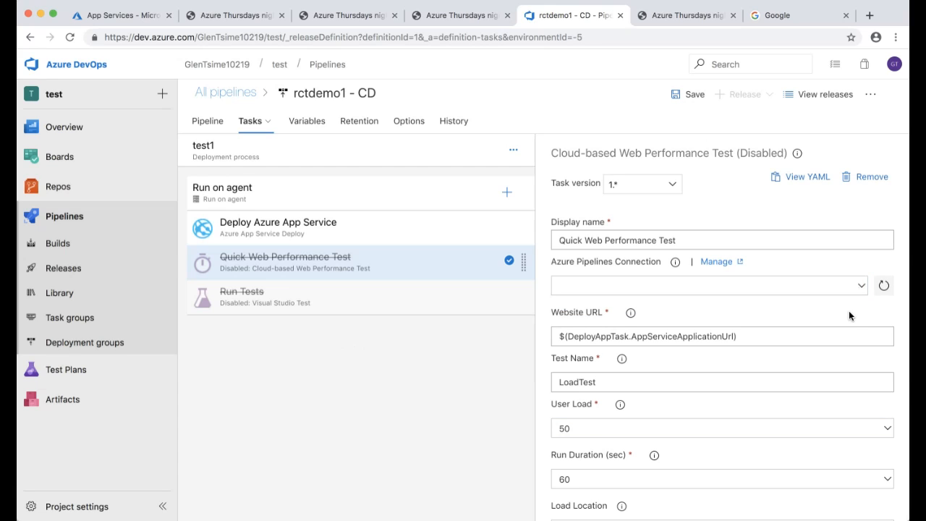
- Save the release pipeline with a comment and review the Quick Web Performance Test task's settings
{"action": "scroll", "coordinate": [849, 311], "scroll_direction": "down", "scroll_amount": 1}
{"action": "left_click", "coordinate": [694, 95]}
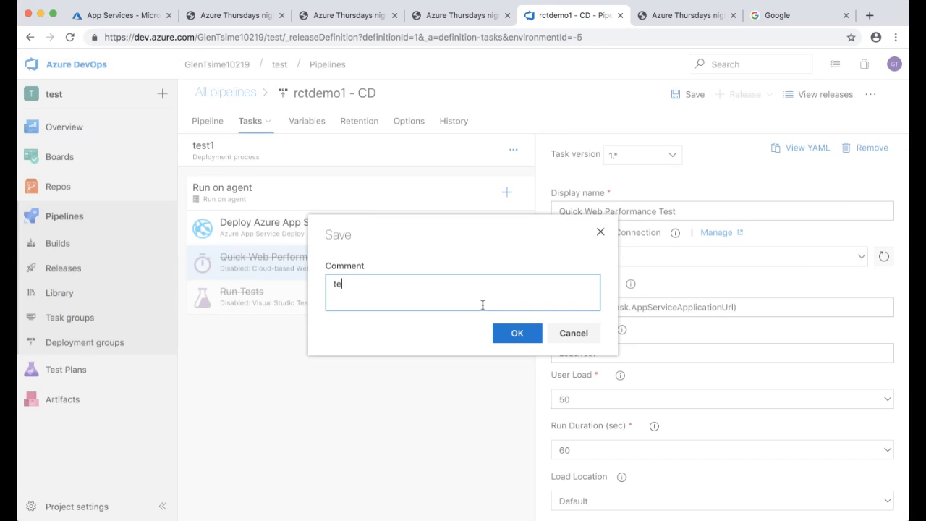
{"action": "left_click", "coordinate": [519, 337]}
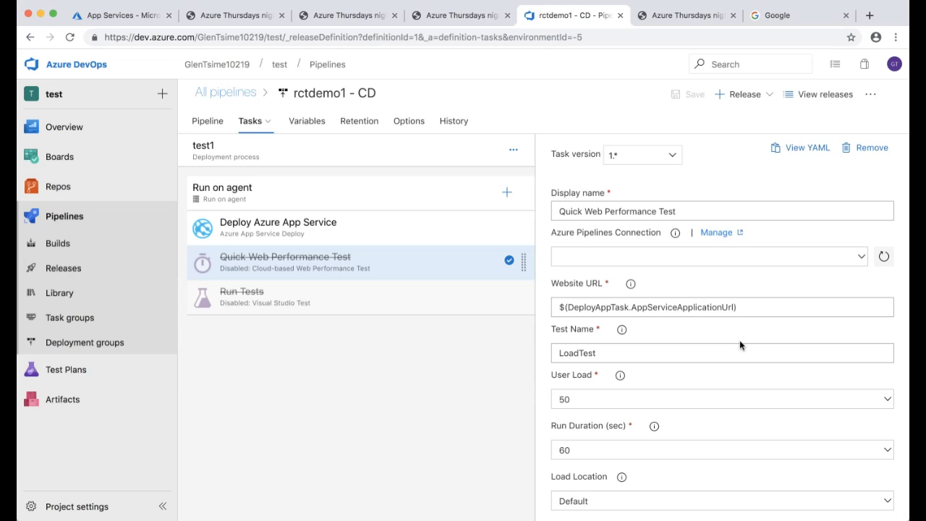
{"action": "scroll", "coordinate": [740, 345], "scroll_direction": "down", "scroll_amount": 5}
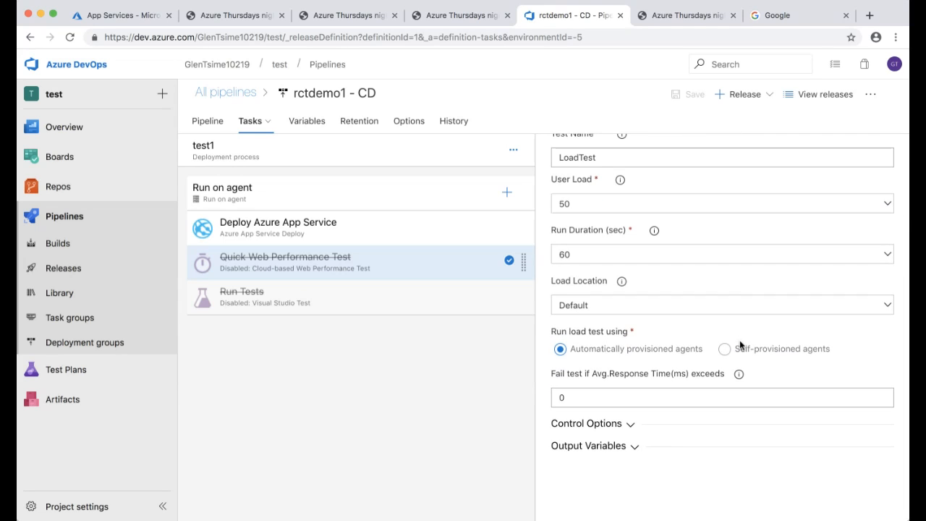
{"action": "scroll", "coordinate": [632, 337], "scroll_direction": "up", "scroll_amount": 5}
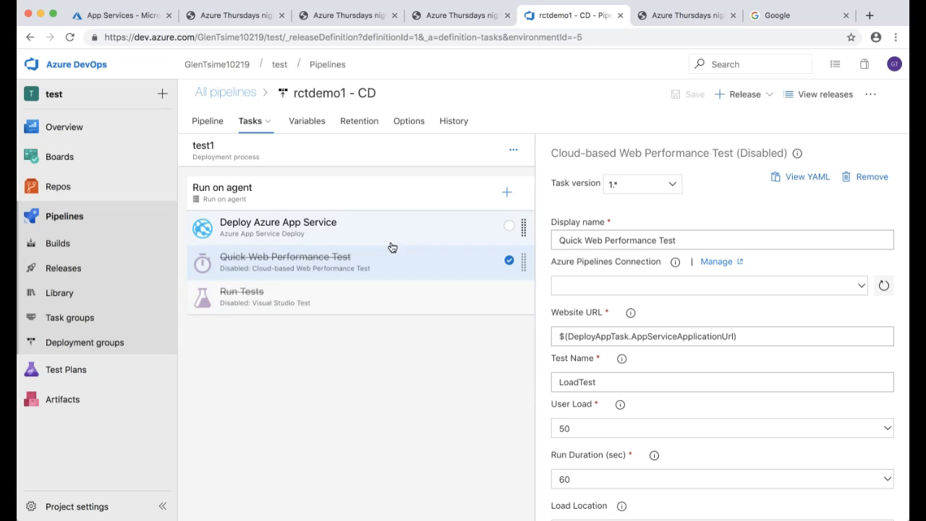
- View the rctdemo1 - 2 - CI build definition in the editor and reopen the rctdemo1 - CD release pipeline for editing
{"action": "left_click", "coordinate": [327, 92]}
{"action": "left_click", "coordinate": [321, 64]}
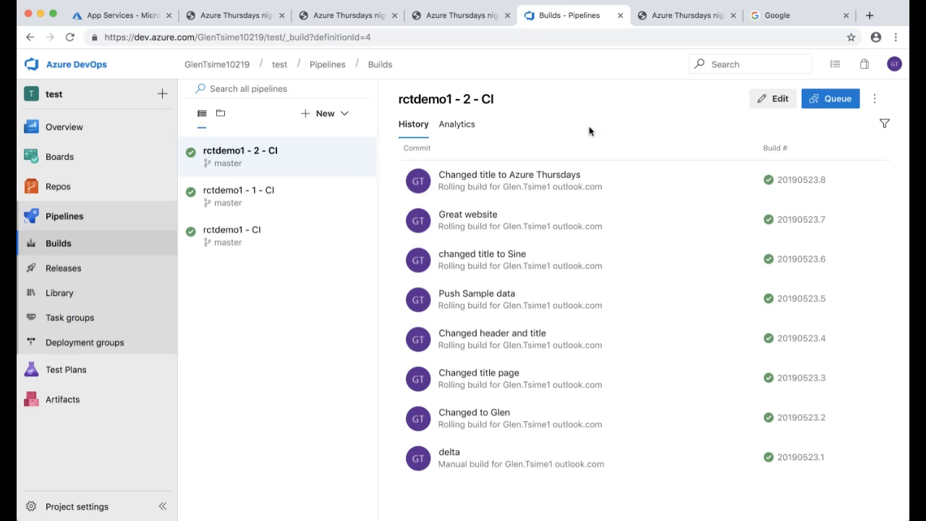
{"action": "left_click", "coordinate": [781, 101]}
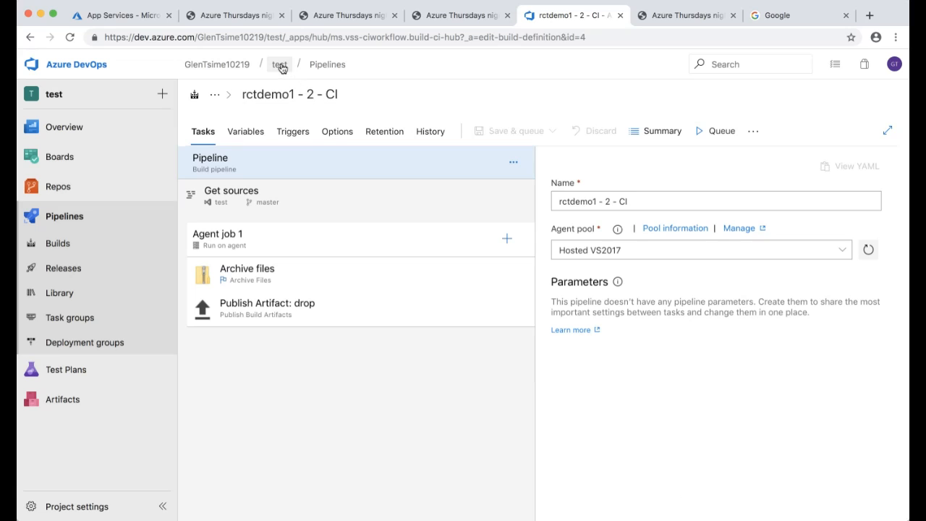
{"action": "left_click", "coordinate": [83, 270]}
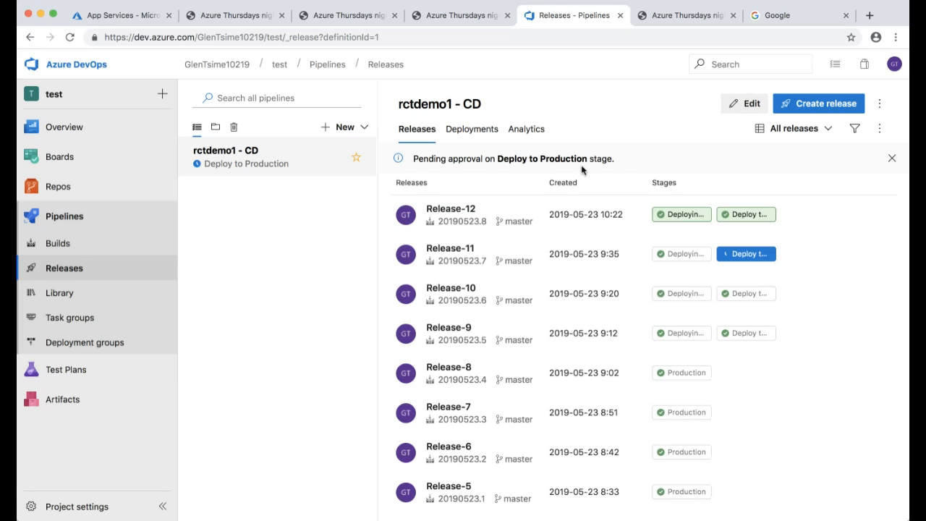
{"action": "left_click", "coordinate": [737, 107]}
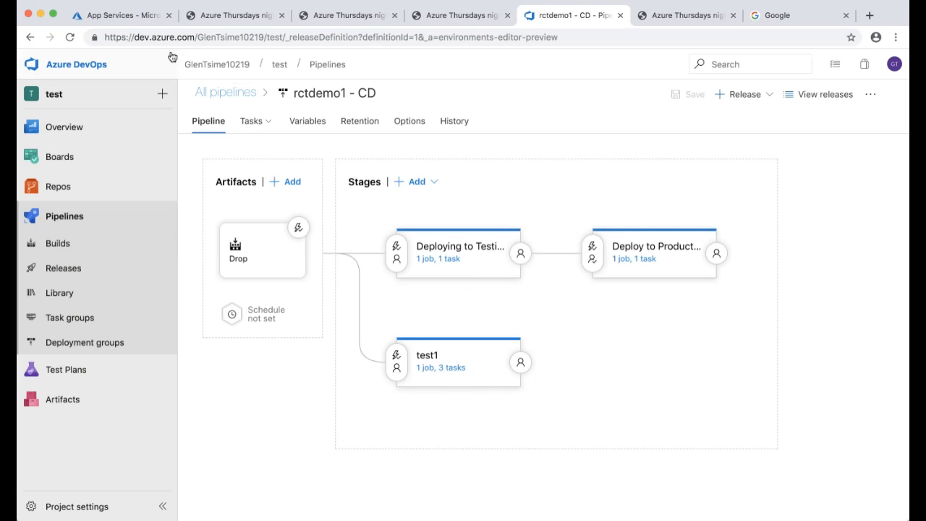
- Switch to the Azure portal and view the Authentication / Authorization settings of the rctdemo1 app service
{"action": "left_click", "coordinate": [125, 15]}
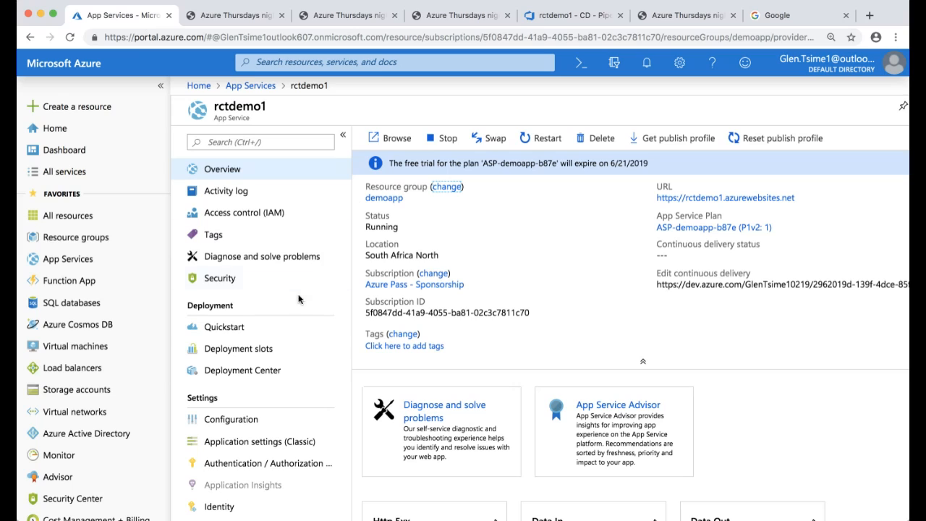
{"action": "scroll", "coordinate": [286, 322], "scroll_direction": "down", "scroll_amount": 2}
{"action": "scroll", "coordinate": [285, 327], "scroll_direction": "down", "scroll_amount": 2}
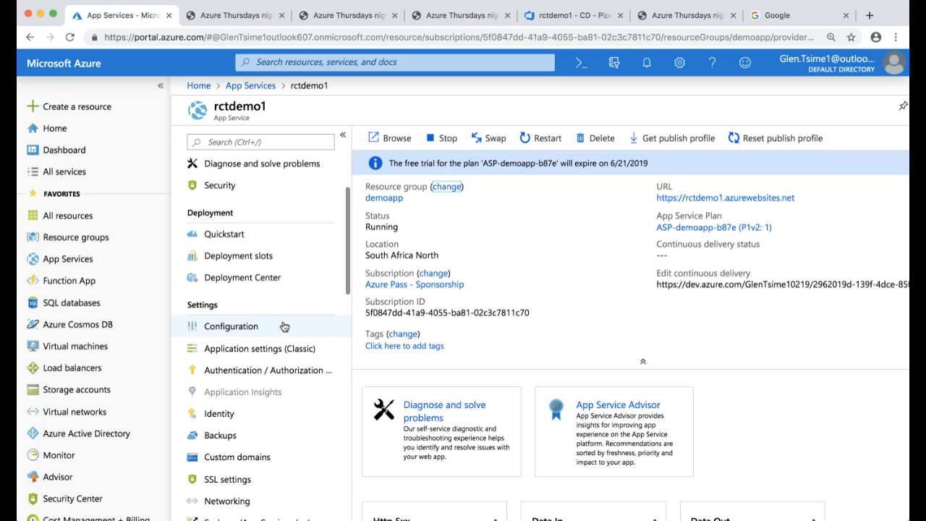
{"action": "scroll", "coordinate": [284, 327], "scroll_direction": "down", "scroll_amount": 1}
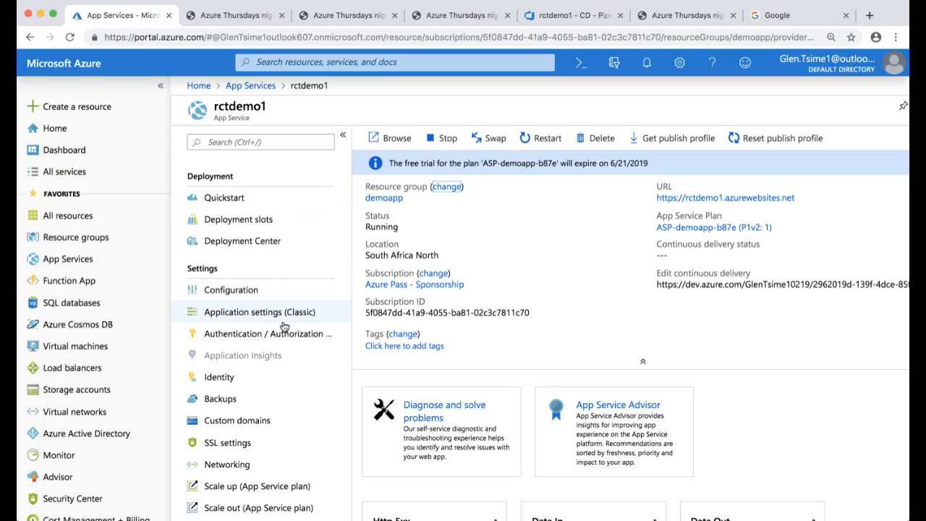
{"action": "scroll", "coordinate": [285, 327], "scroll_direction": "down", "scroll_amount": 1}
{"action": "left_click", "coordinate": [284, 327]}
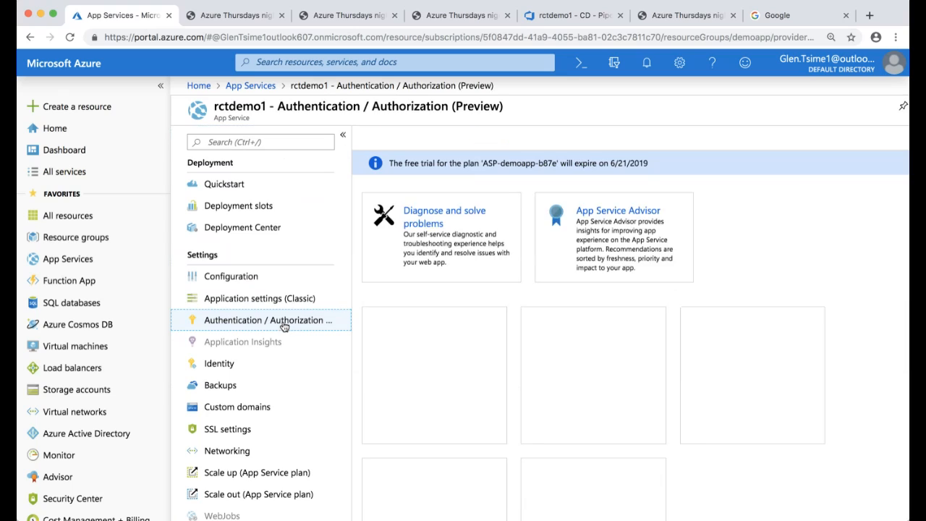
{"action": "left_click", "coordinate": [405, 256]}
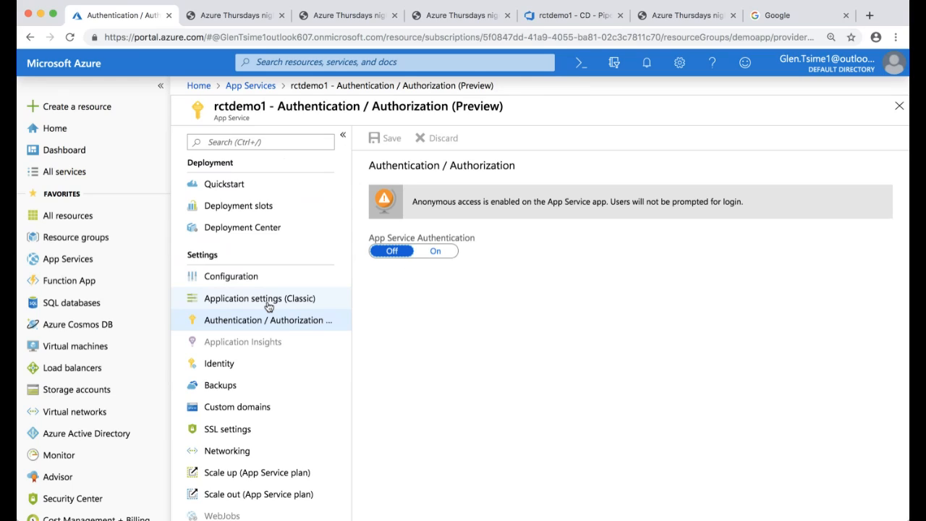
- View rctdemo1's managed identity settings and its snapshot and backup options
{"action": "left_click", "coordinate": [226, 372]}
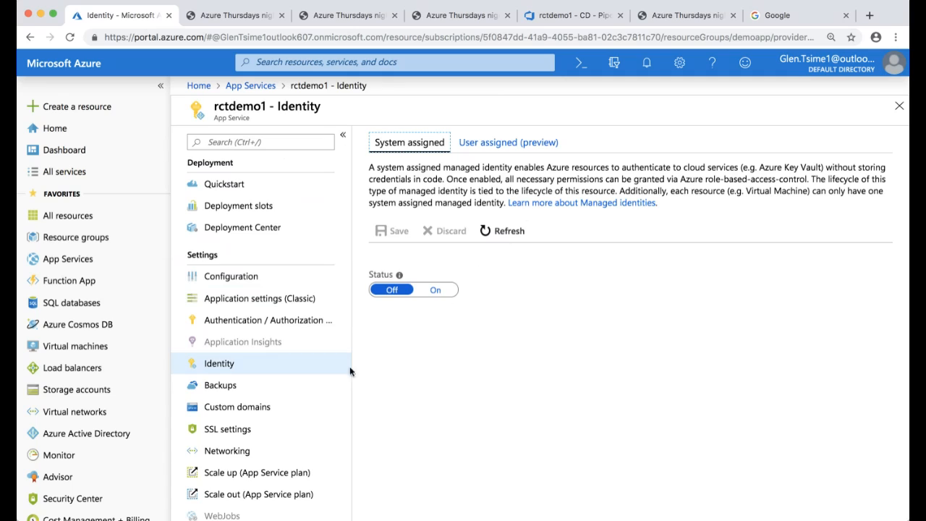
{"action": "left_click", "coordinate": [271, 395]}
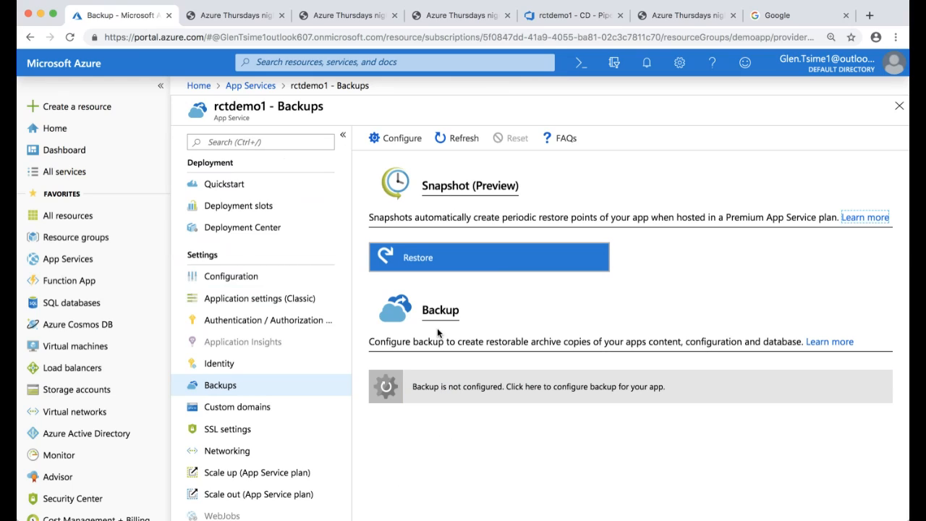
- Review rctdemo1's custom domain and App Service domain options, and view its SSL settings
{"action": "left_click", "coordinate": [246, 408]}
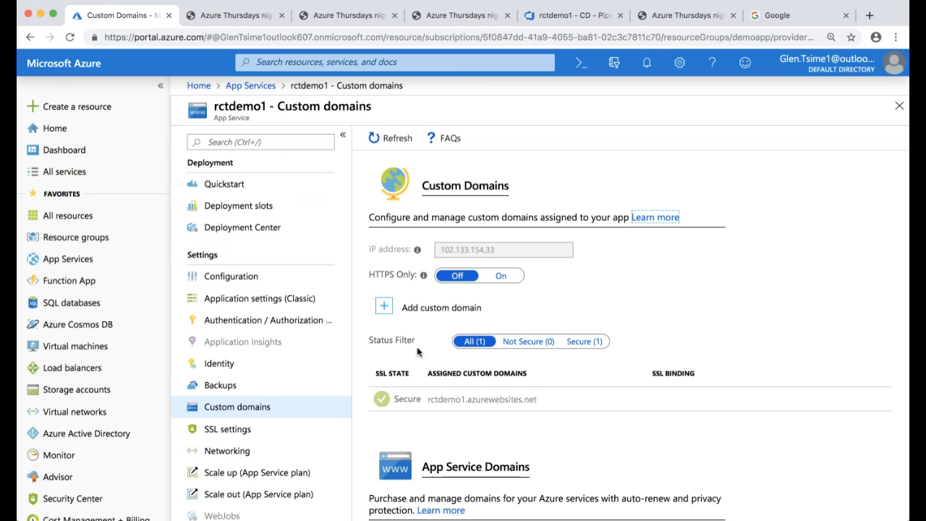
{"action": "scroll", "coordinate": [520, 329], "scroll_direction": "down", "scroll_amount": 1}
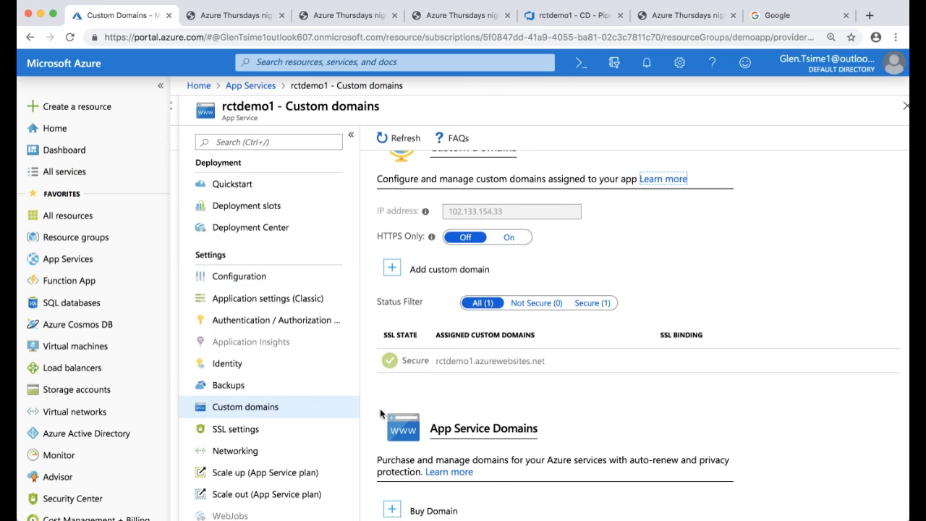
{"action": "scroll", "coordinate": [380, 375], "scroll_direction": "down", "scroll_amount": 2}
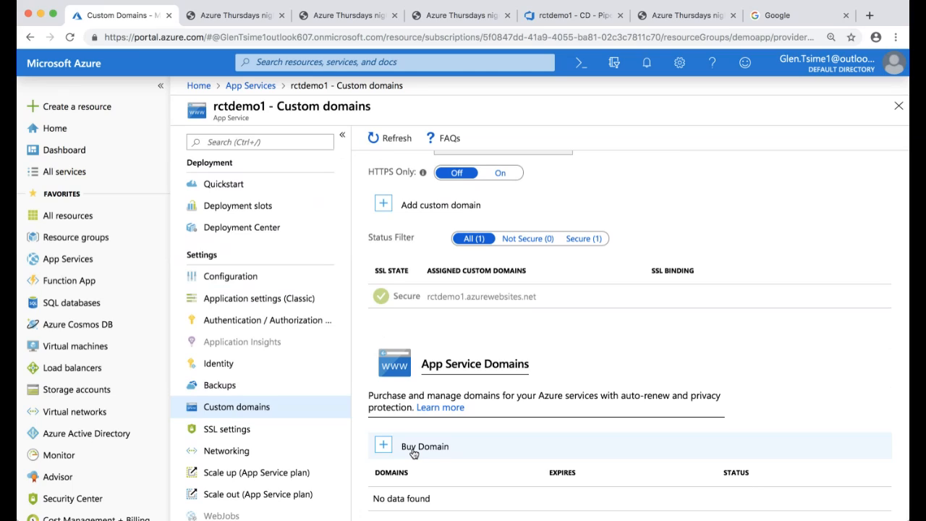
{"action": "scroll", "coordinate": [414, 453], "scroll_direction": "up", "scroll_amount": 3}
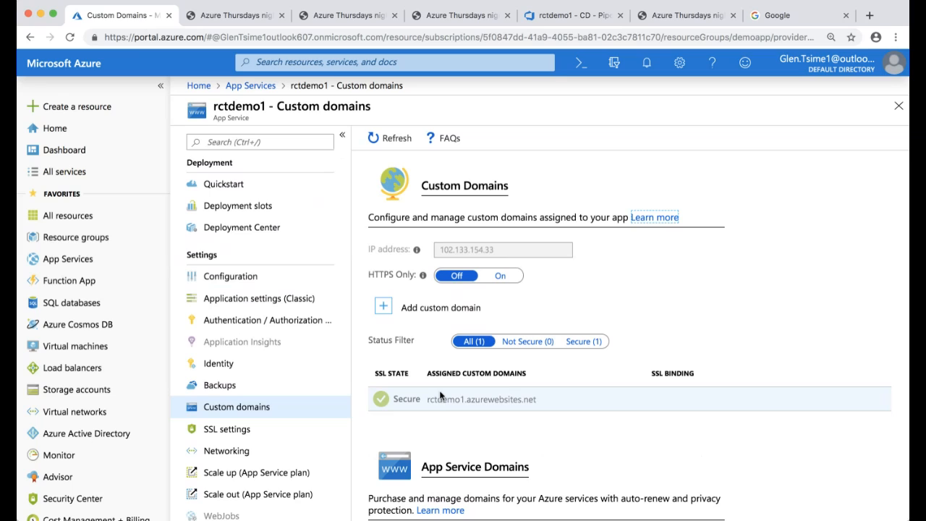
{"action": "left_click", "coordinate": [282, 430]}
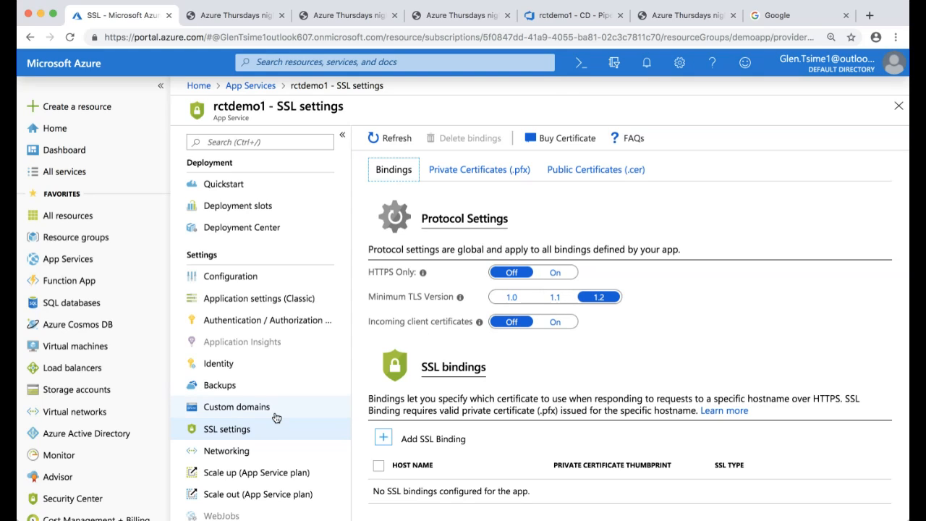
- Compare the Dev / Test, Production and Isolated scale-up pricing tiers for rctdemo1's App Service plan, including the B1 tier
{"action": "scroll", "coordinate": [276, 416], "scroll_direction": "down", "scroll_amount": 3}
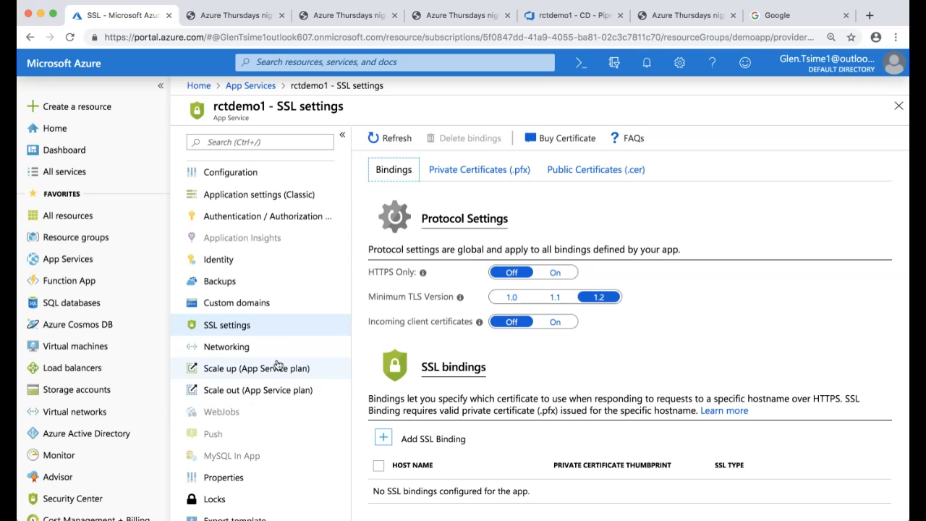
{"action": "left_click", "coordinate": [278, 373]}
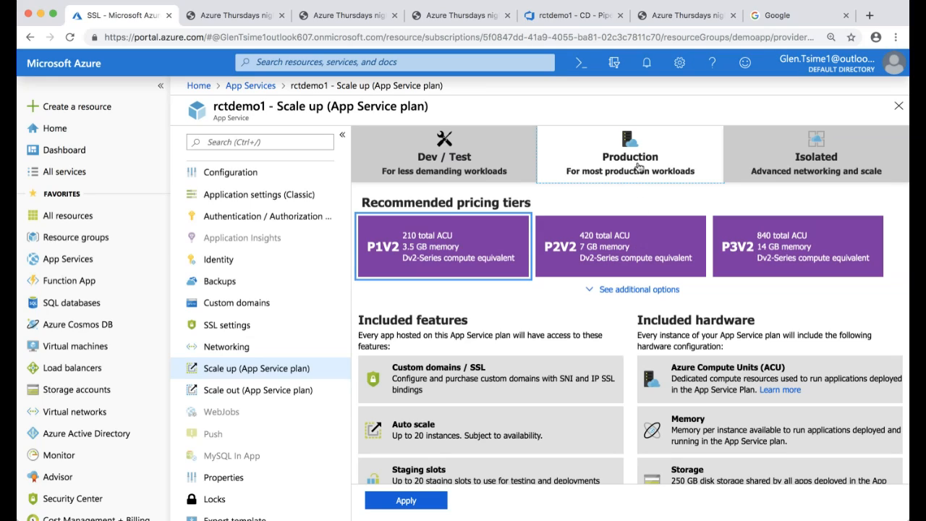
{"action": "left_click", "coordinate": [479, 176]}
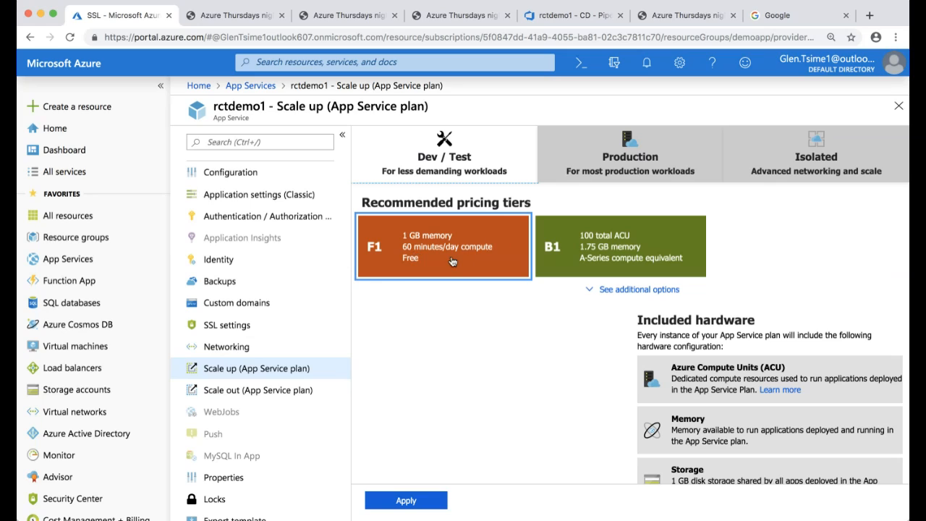
{"action": "left_click", "coordinate": [638, 240]}
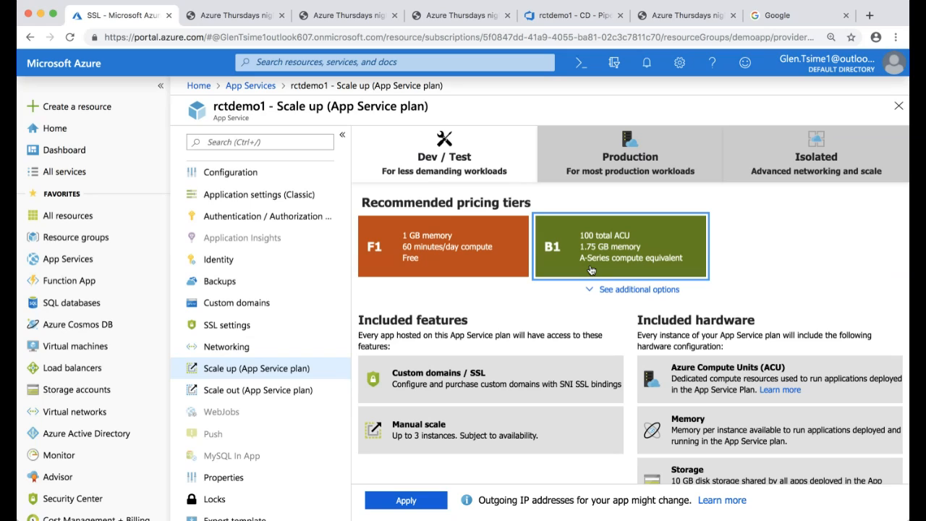
{"action": "scroll", "coordinate": [591, 269], "scroll_direction": "down", "scroll_amount": 1}
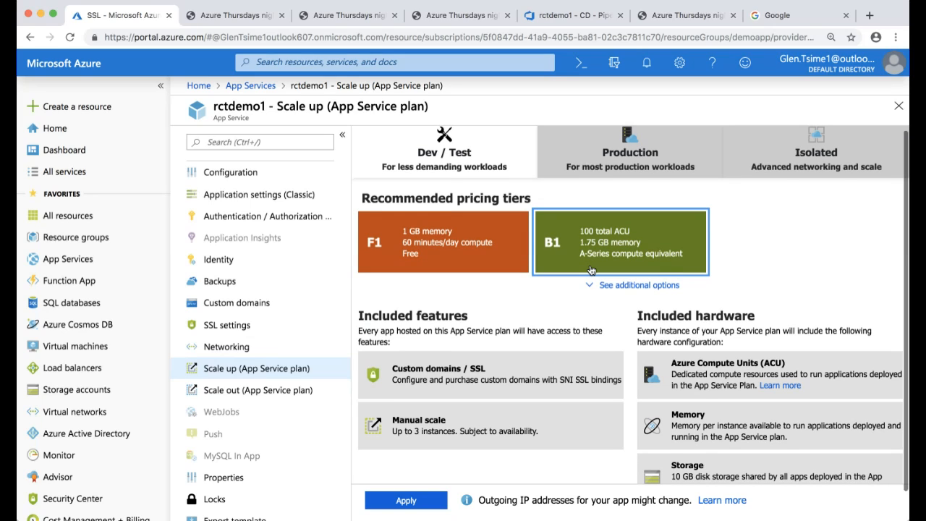
{"action": "left_click", "coordinate": [600, 148]}
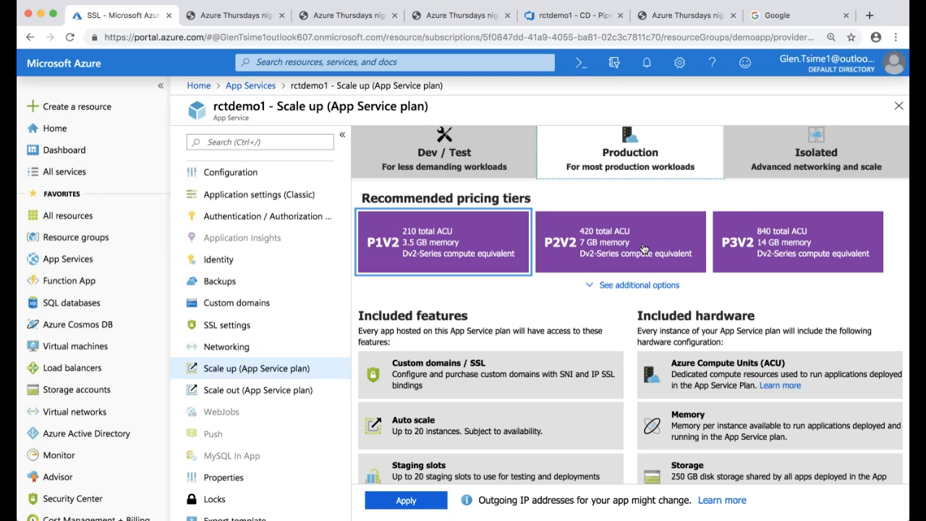
{"action": "left_click", "coordinate": [731, 170]}
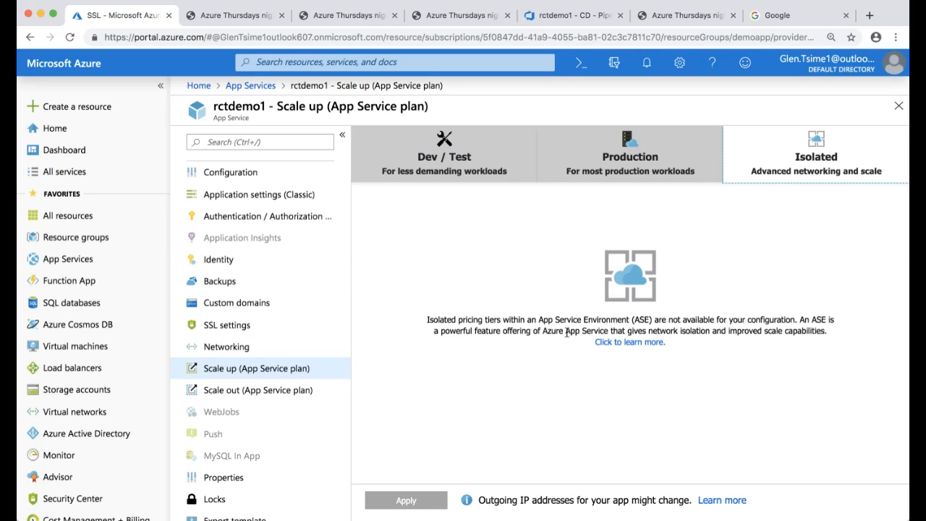
{"action": "left_click", "coordinate": [540, 320]}
{"action": "left_click_drag", "start_coordinate": [540, 320], "coordinate": [652, 321]}
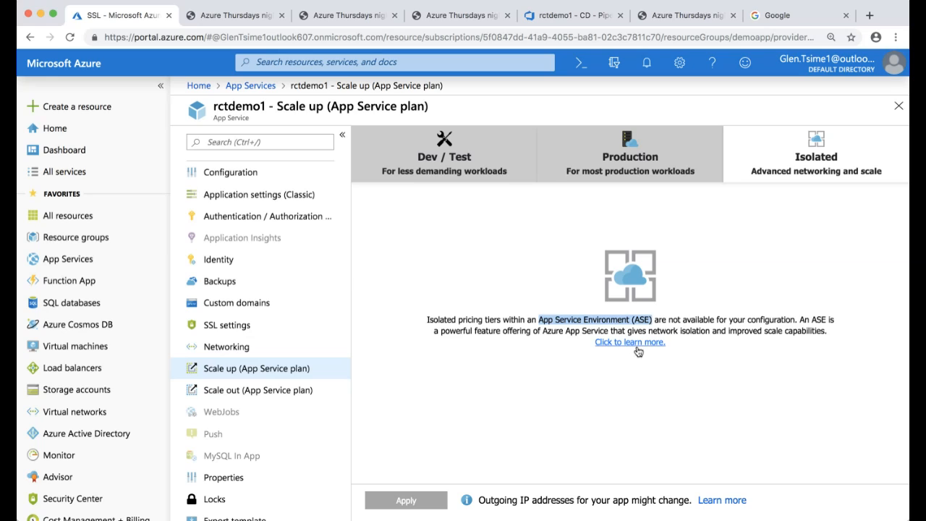
- Enable autoscale in rctdemo1's scale-out settings and start a new metric-based scale rule for the default condition
{"action": "left_click", "coordinate": [286, 391]}
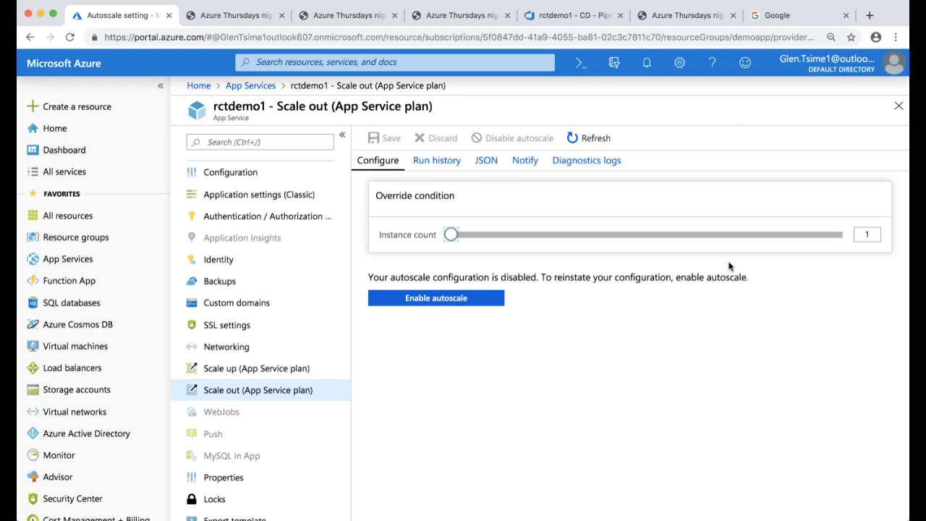
{"action": "left_click", "coordinate": [453, 298]}
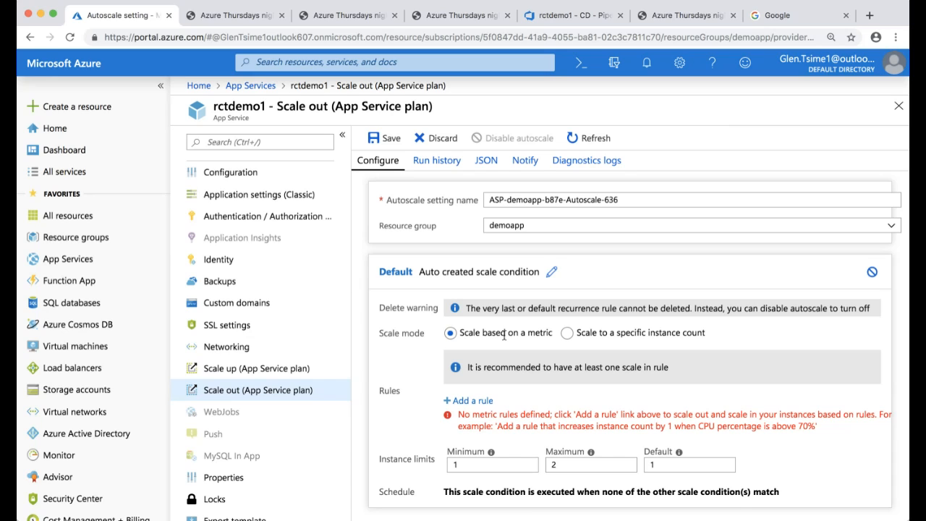
{"action": "scroll", "coordinate": [492, 348], "scroll_direction": "down", "scroll_amount": 1}
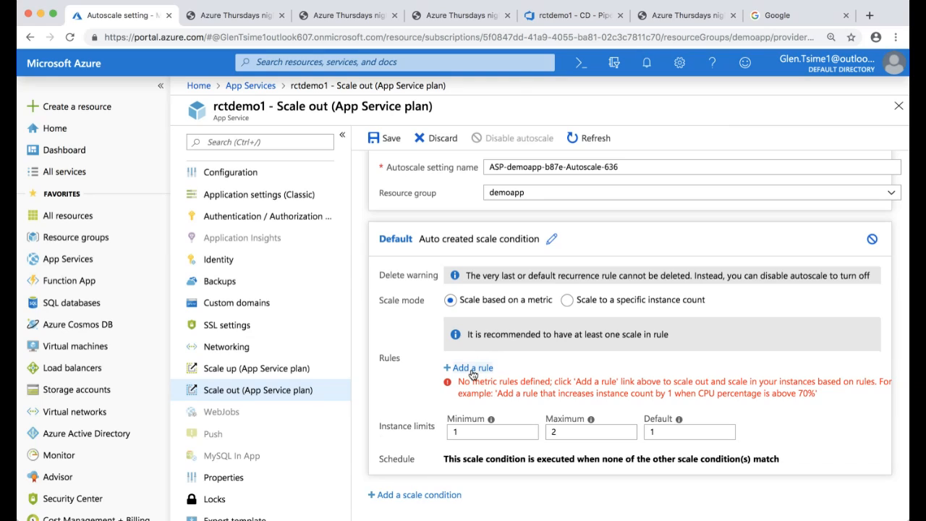
{"action": "left_click", "coordinate": [471, 370]}
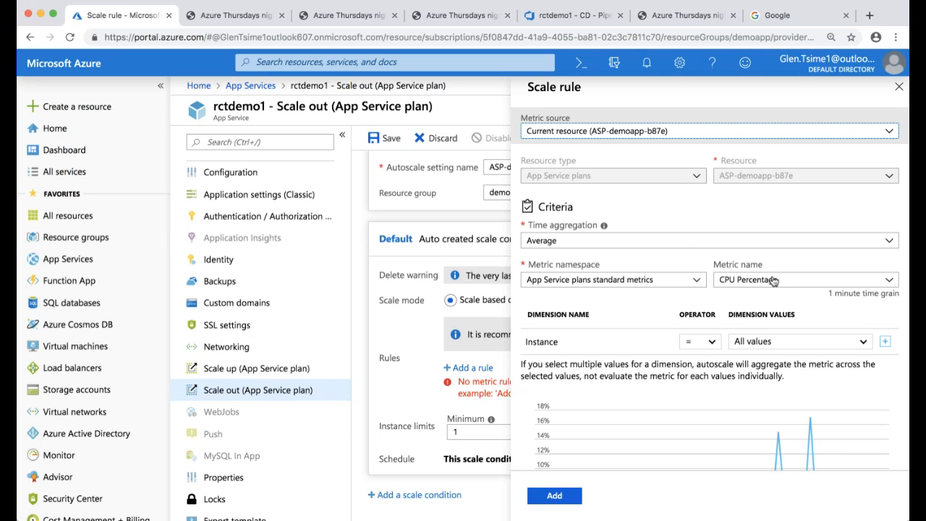
- Check which Instance dimension values and metric names are offered for the scale rule
{"action": "left_click", "coordinate": [776, 341]}
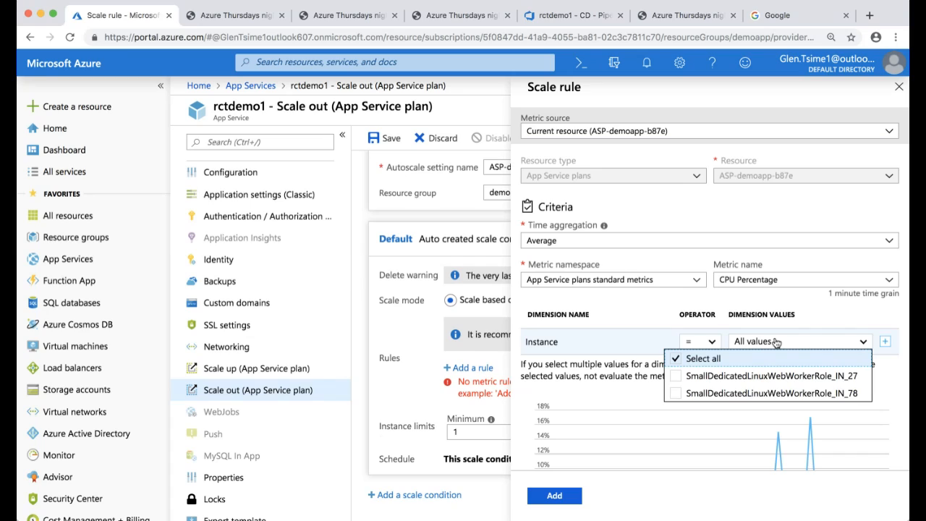
{"action": "left_click", "coordinate": [777, 342]}
{"action": "left_click", "coordinate": [760, 286]}
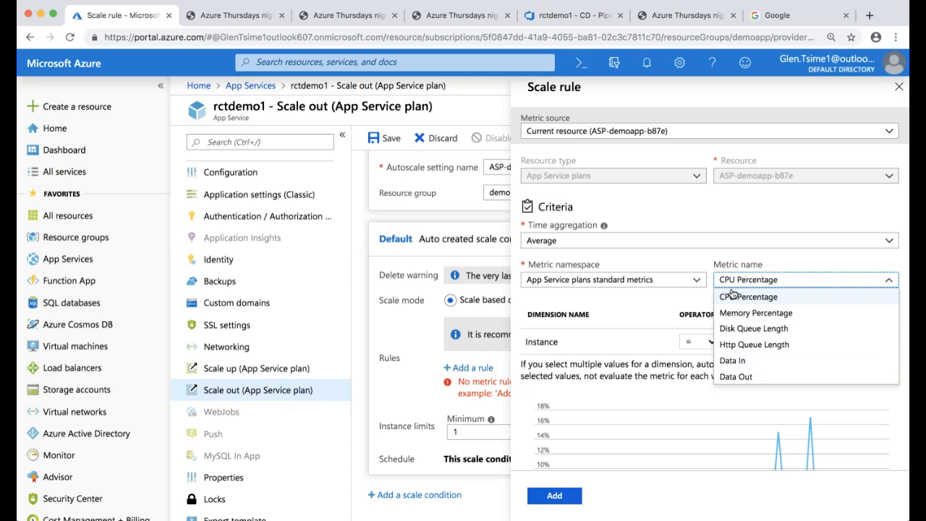
{"action": "left_click", "coordinate": [690, 253]}
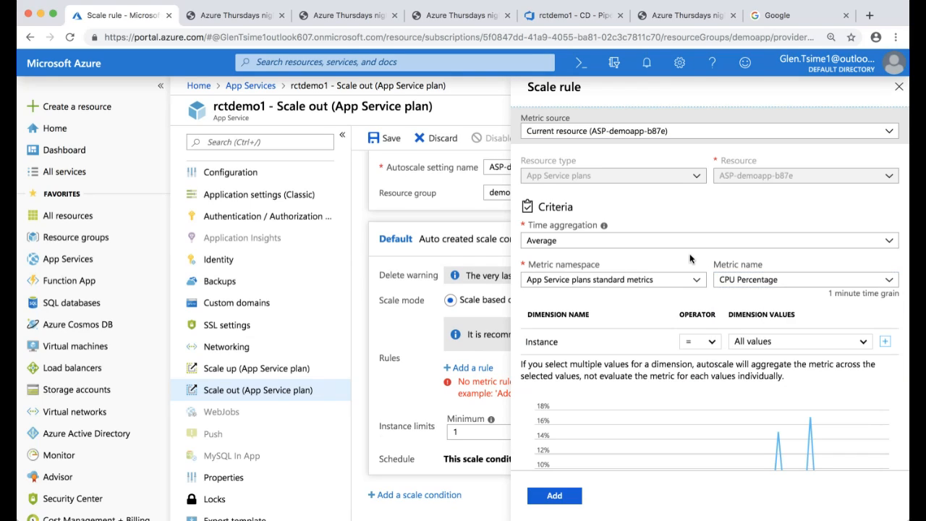
- Set the scale rule's time aggregation to Count and recheck the metric name choices
{"action": "left_click", "coordinate": [707, 246]}
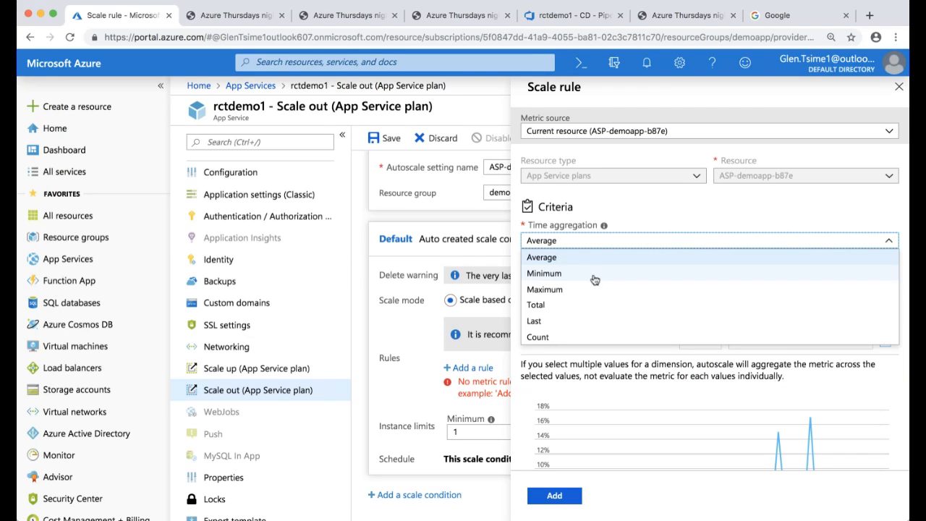
{"action": "left_click", "coordinate": [549, 336]}
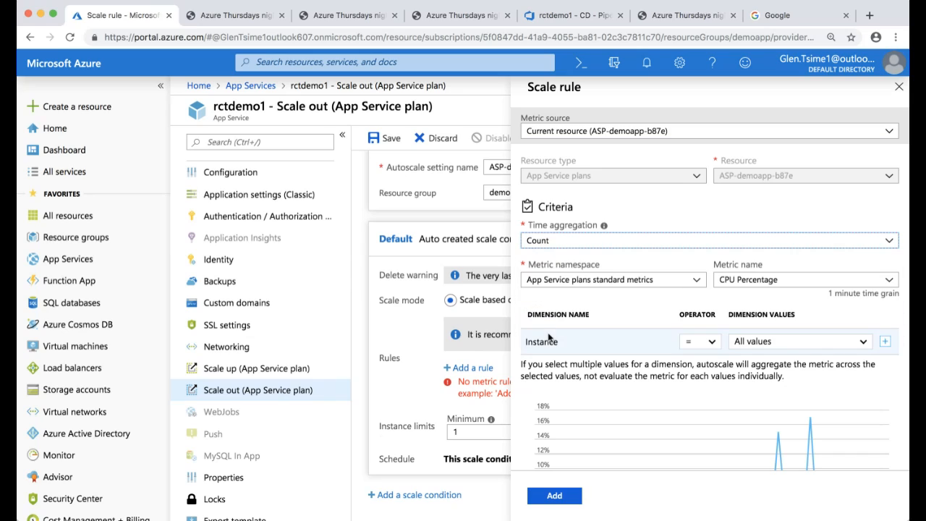
{"action": "left_click", "coordinate": [772, 281]}
{"action": "left_click", "coordinate": [772, 281]}
- Check the operator and custom value options for the Instance dimension, and restrict it to SmallDedicatedLinuxWebWorkerRole_IN_27
{"action": "left_click", "coordinate": [712, 346]}
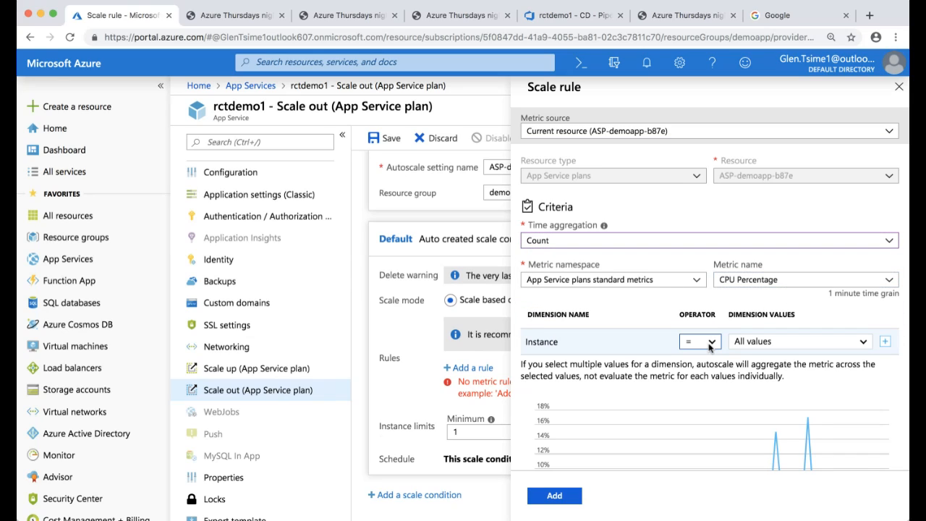
{"action": "left_click", "coordinate": [885, 343]}
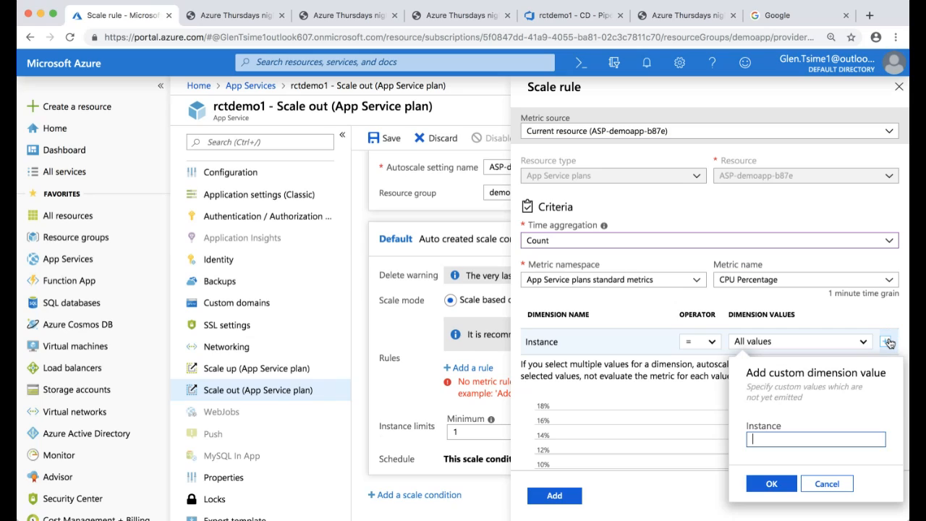
{"action": "left_click", "coordinate": [800, 350]}
{"action": "left_click", "coordinate": [799, 349]}
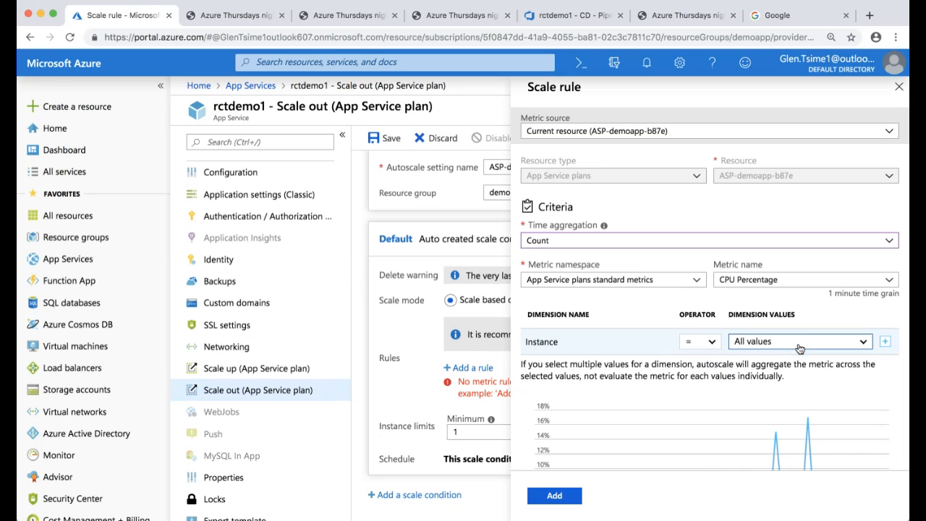
{"action": "left_click", "coordinate": [885, 342]}
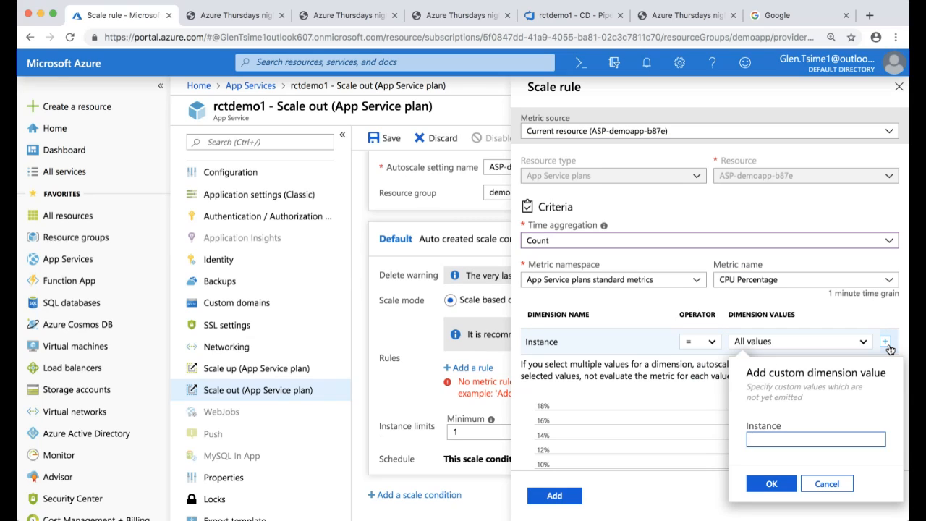
{"action": "left_click", "coordinate": [791, 351]}
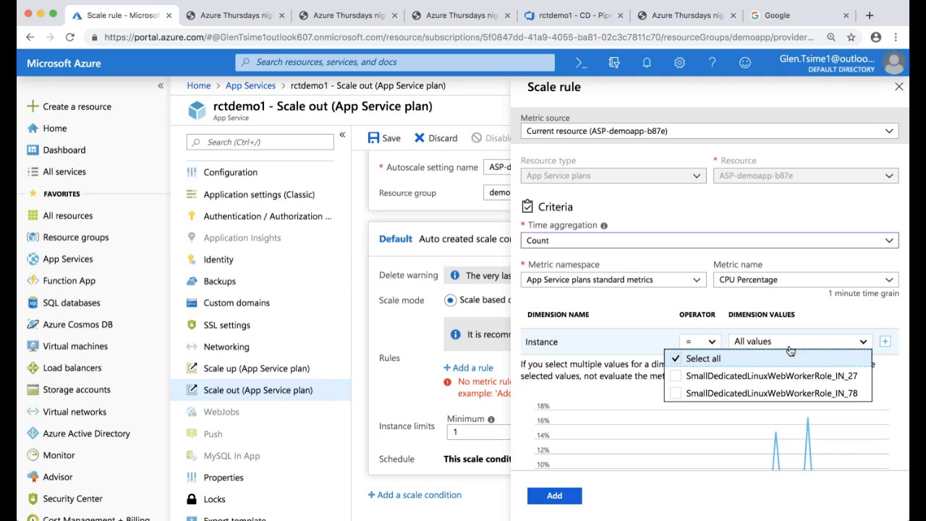
{"action": "left_click", "coordinate": [676, 376]}
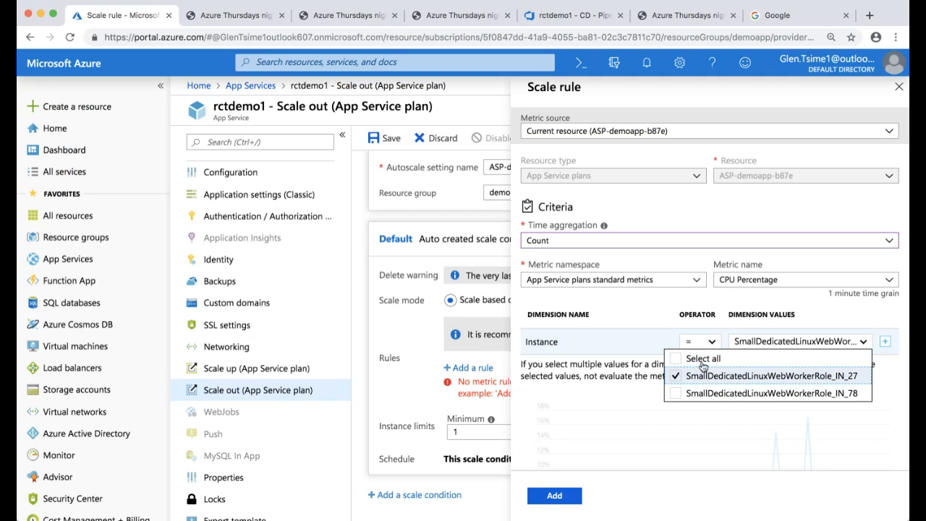
- Add a custom value to the scale rule's Instance dimension, leaving the value blank
{"action": "left_click", "coordinate": [631, 316]}
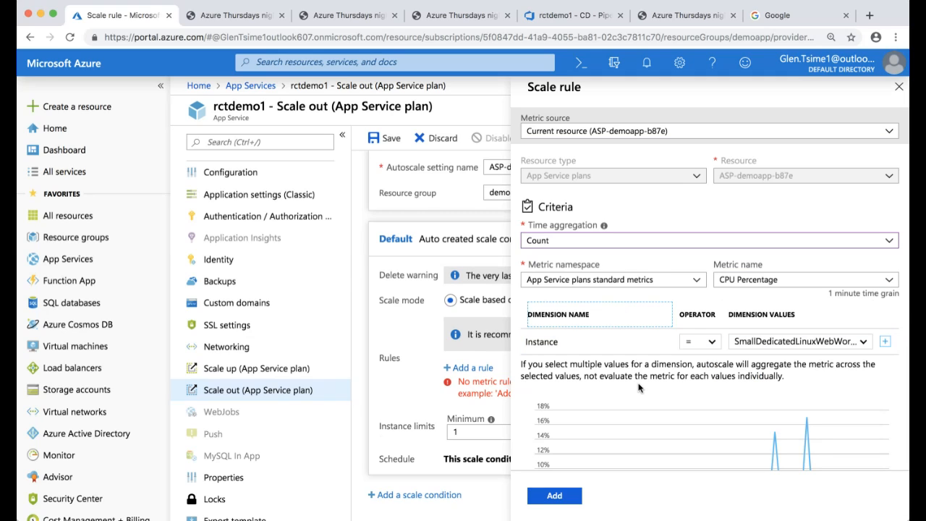
{"action": "scroll", "coordinate": [639, 388], "scroll_direction": "down", "scroll_amount": 2}
{"action": "scroll", "coordinate": [640, 389], "scroll_direction": "down", "scroll_amount": 1}
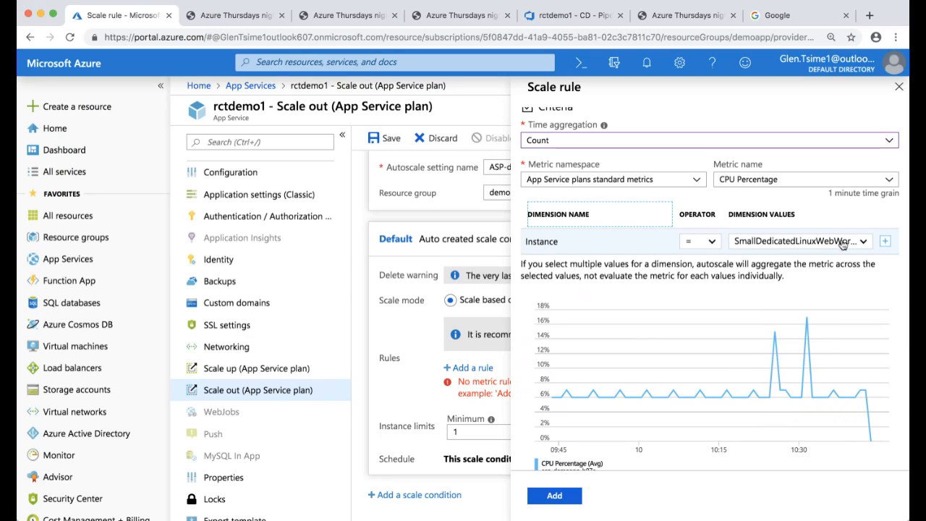
{"action": "left_click", "coordinate": [885, 241]}
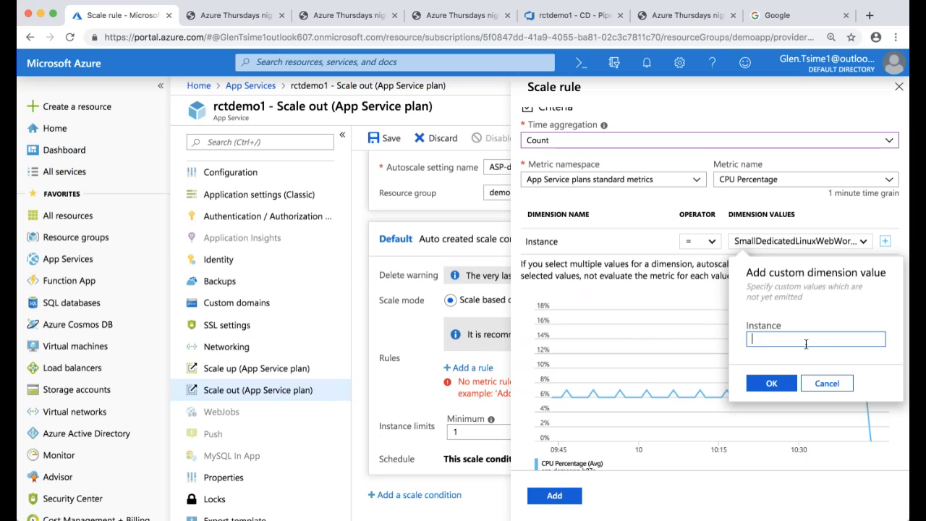
{"action": "left_click", "coordinate": [780, 382]}
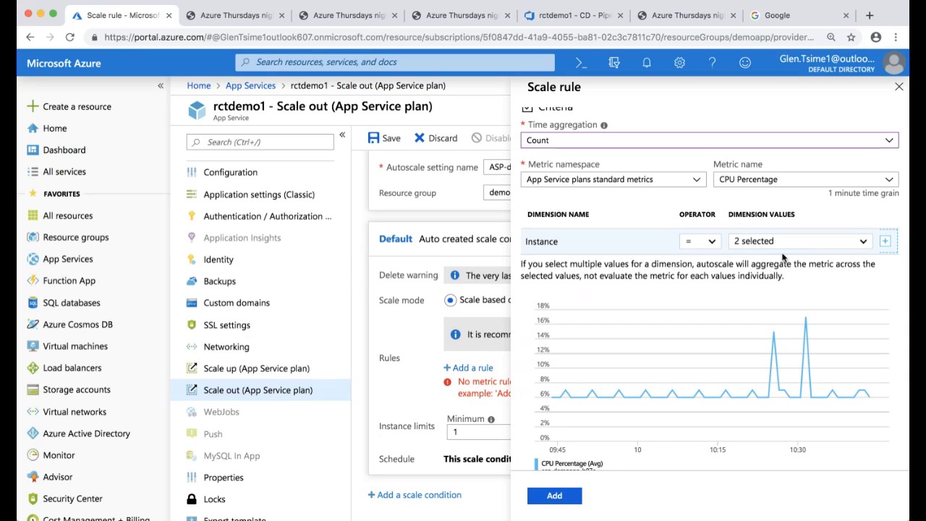
{"action": "scroll", "coordinate": [605, 330], "scroll_direction": "up", "scroll_amount": 1}
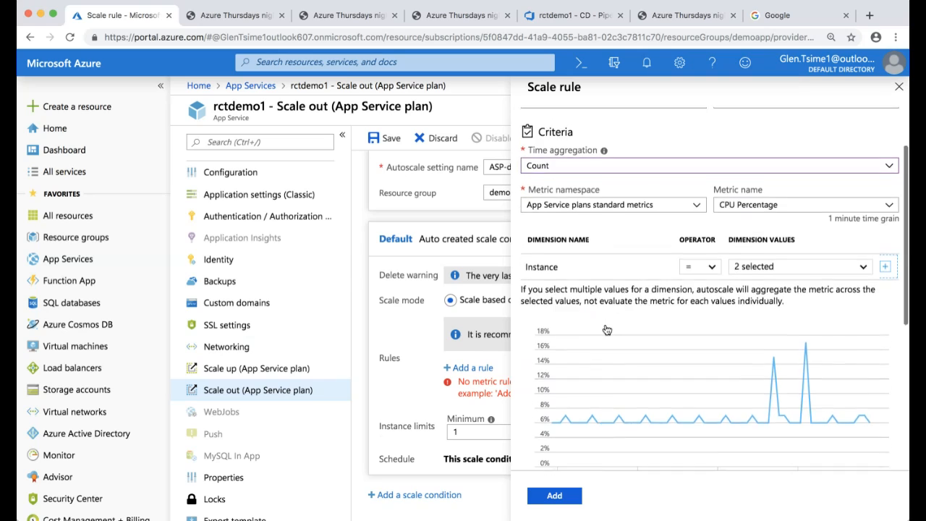
- Check the comparison operators offered for the scale rule's threshold and the time grain statistic setting
{"action": "scroll", "coordinate": [608, 331], "scroll_direction": "down", "scroll_amount": 3}
{"action": "scroll", "coordinate": [607, 330], "scroll_direction": "down", "scroll_amount": 3}
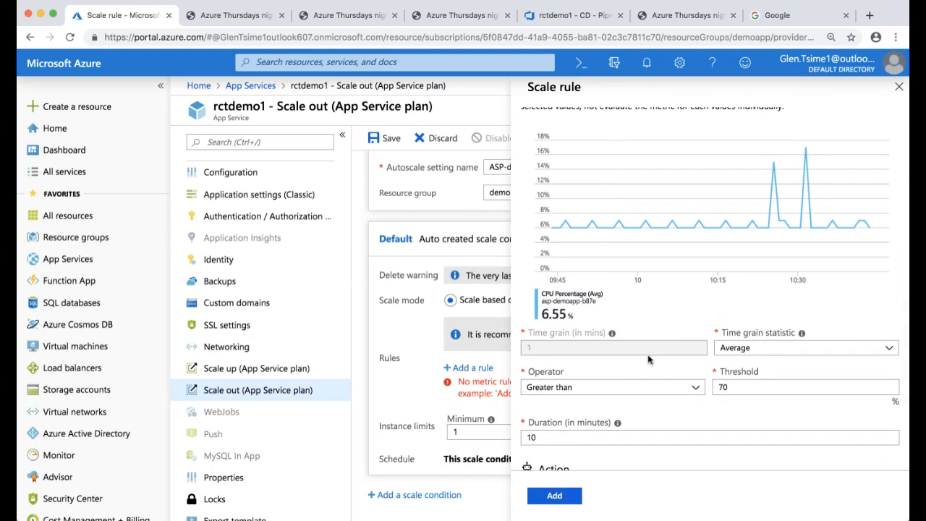
{"action": "scroll", "coordinate": [697, 338], "scroll_direction": "down", "scroll_amount": 2}
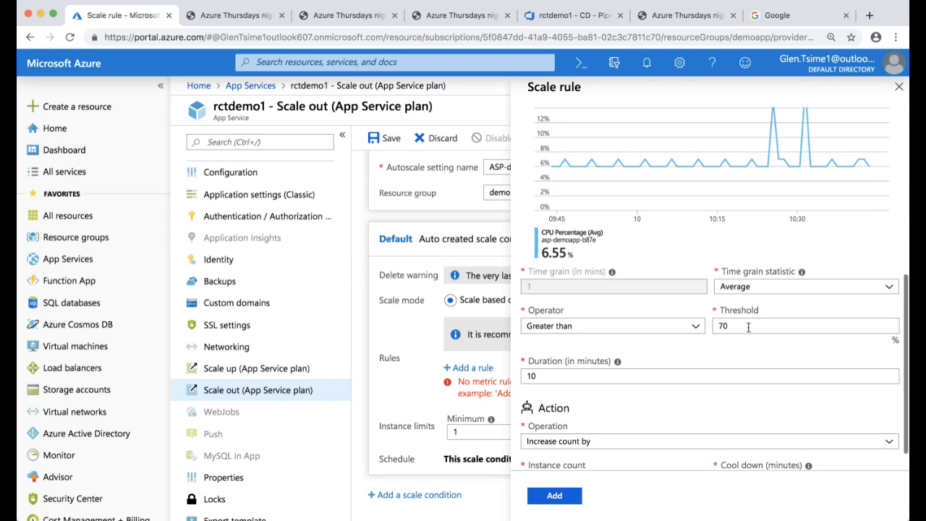
{"action": "left_click", "coordinate": [748, 327]}
{"action": "left_click", "coordinate": [695, 326]}
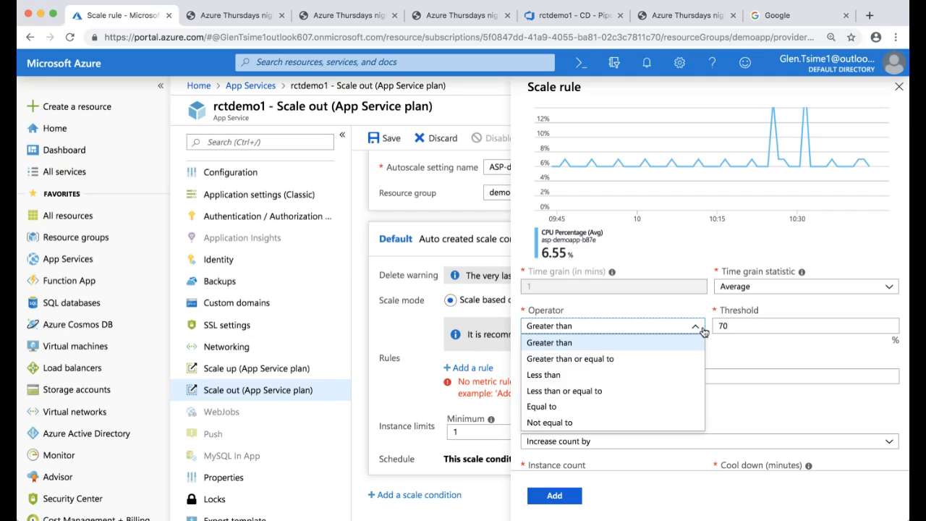
{"action": "scroll", "coordinate": [719, 222], "scroll_direction": "up", "scroll_amount": 2}
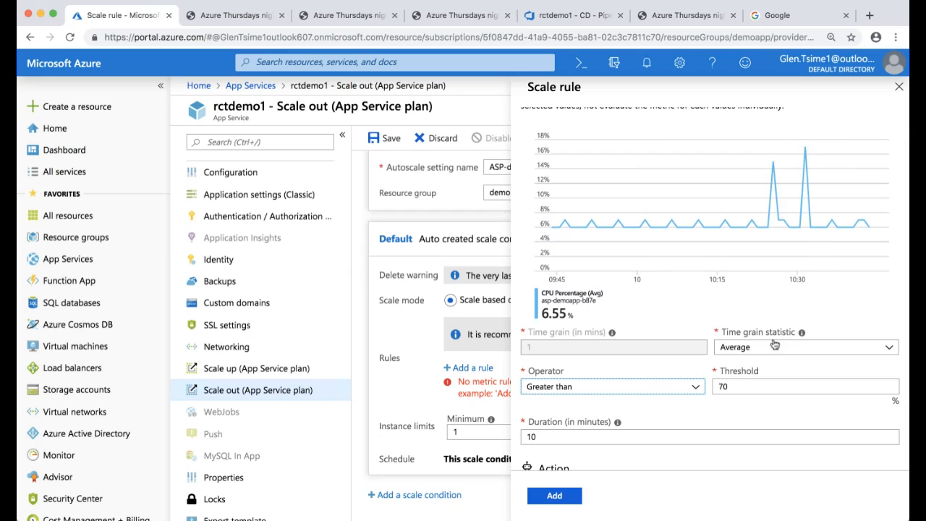
- Set the scale rule's CPU percentage threshold to 30
{"action": "scroll", "coordinate": [762, 359], "scroll_direction": "down", "scroll_amount": 2}
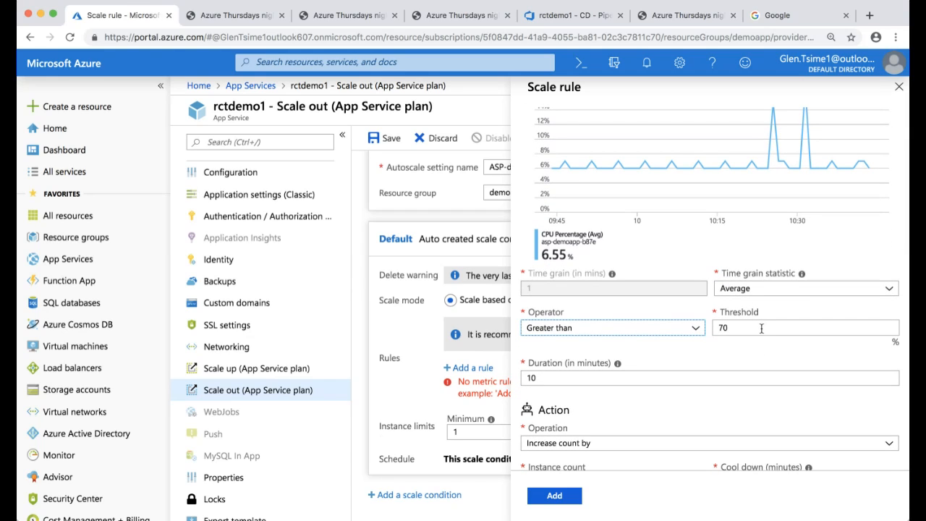
{"action": "left_click_drag", "start_coordinate": [762, 329], "coordinate": [693, 325]}
{"action": "type", "text": "5"}
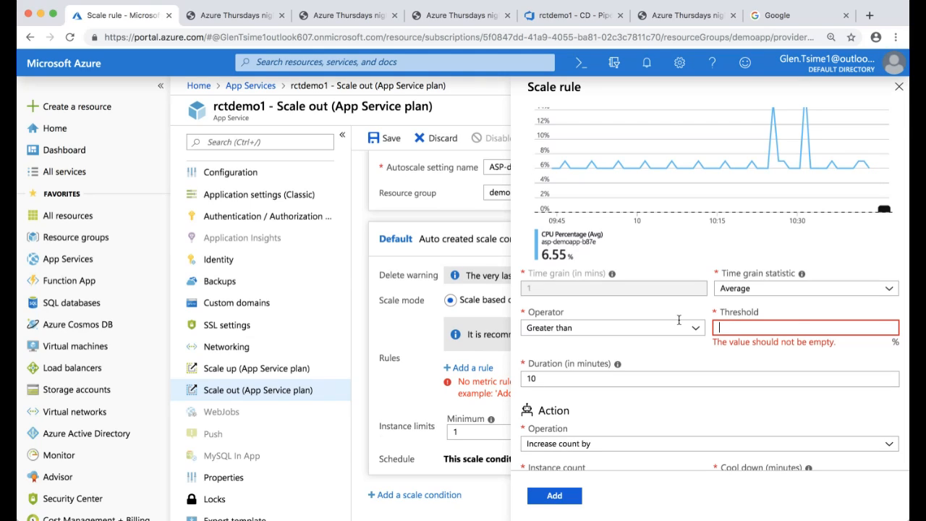
{"action": "type", "text": "30"}
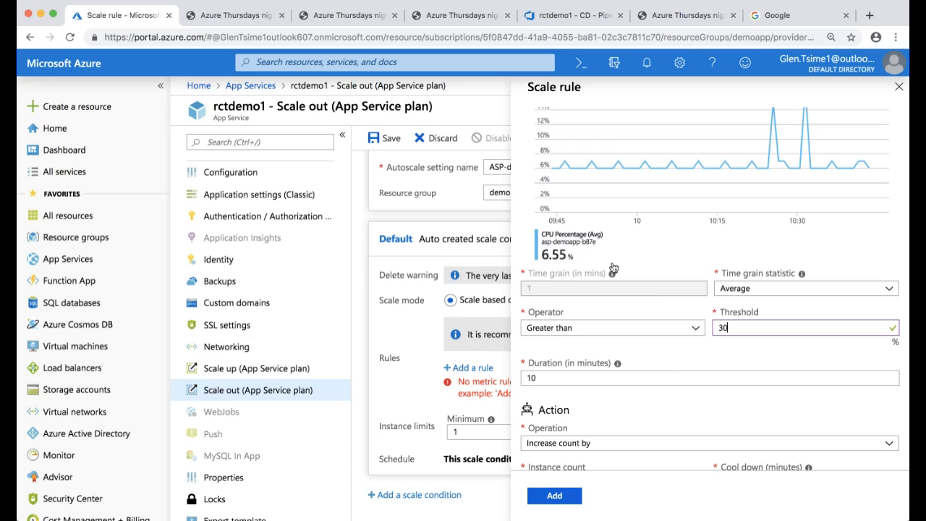
- Review the rule's CPU chart, duration and action settings, and add the rule to the default scale condition
{"action": "scroll", "coordinate": [625, 181], "scroll_direction": "up", "scroll_amount": 3}
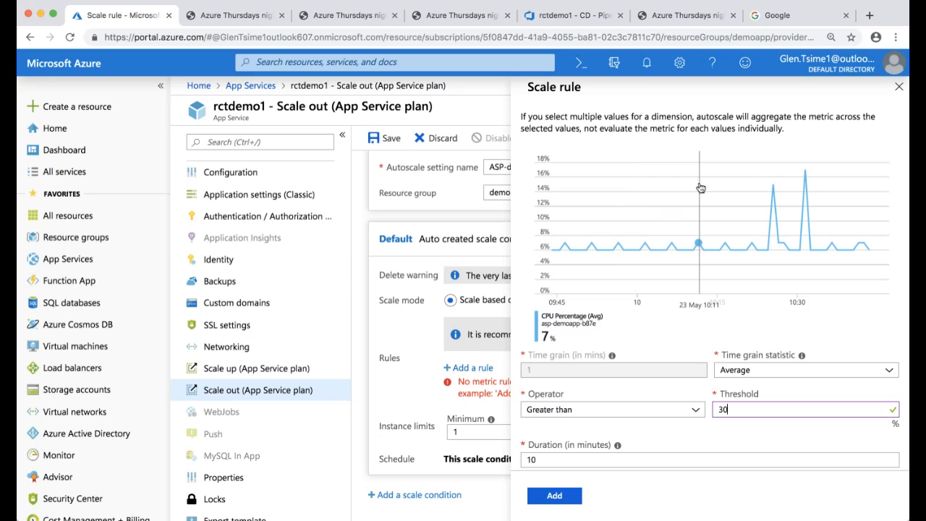
{"action": "scroll", "coordinate": [700, 188], "scroll_direction": "down", "scroll_amount": 3}
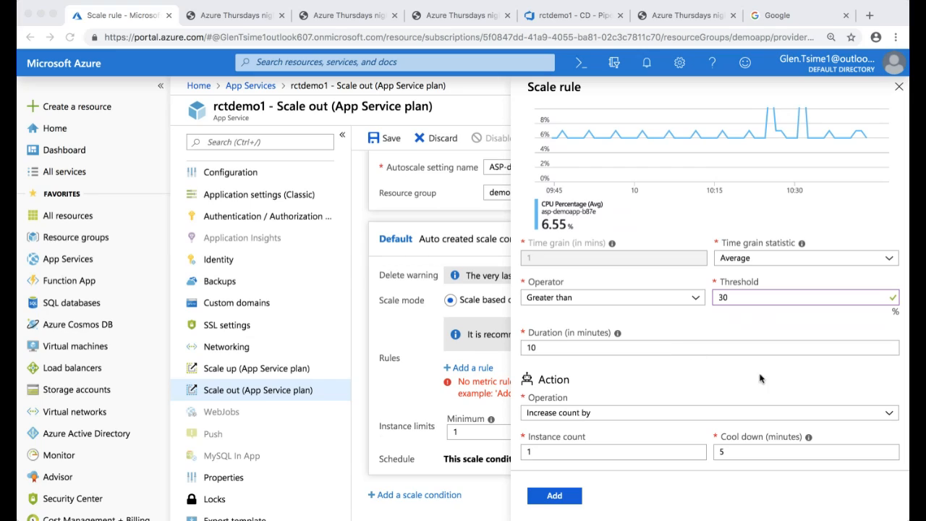
{"action": "left_click", "coordinate": [841, 387]}
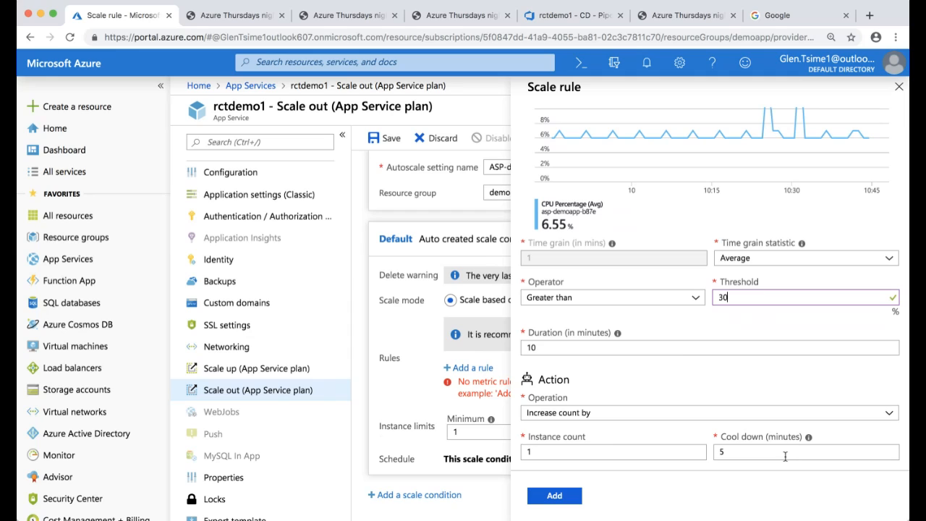
{"action": "scroll", "coordinate": [843, 167], "scroll_direction": "up", "scroll_amount": 3}
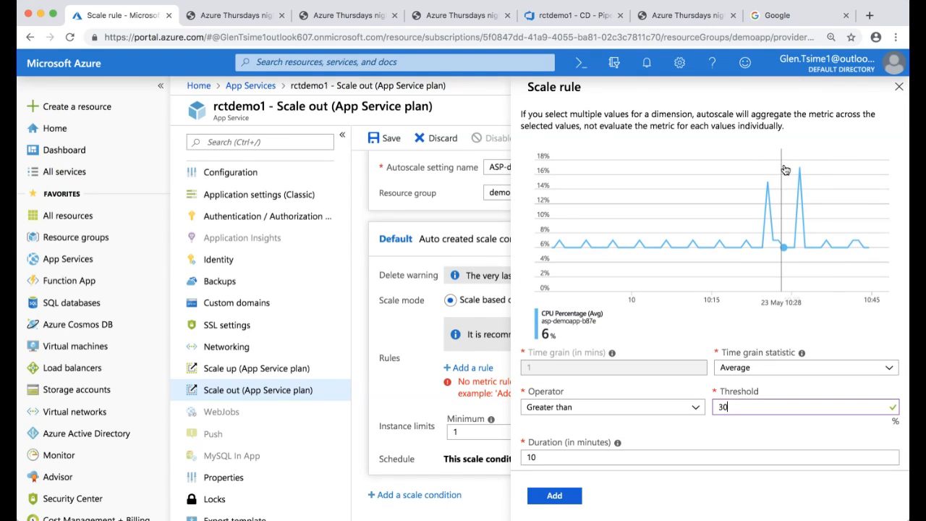
{"action": "scroll", "coordinate": [731, 359], "scroll_direction": "down", "scroll_amount": 3}
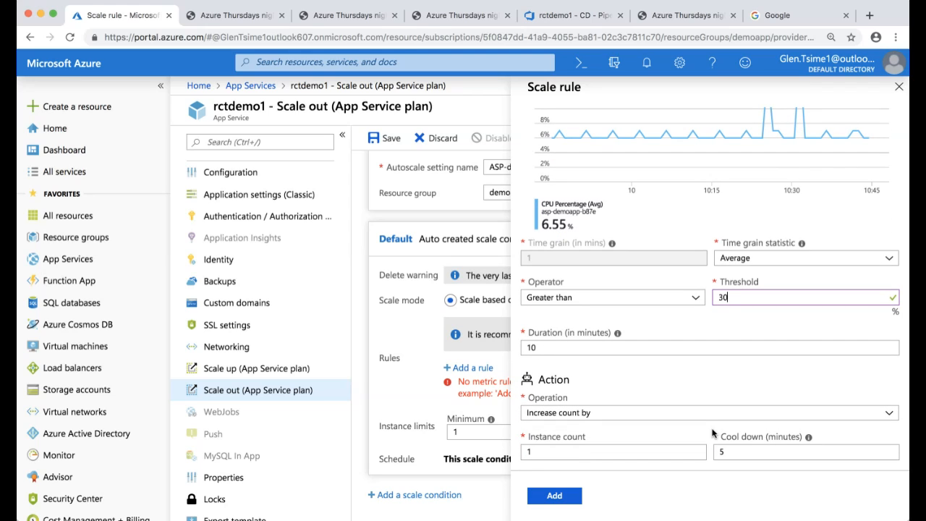
{"action": "left_click", "coordinate": [554, 496]}
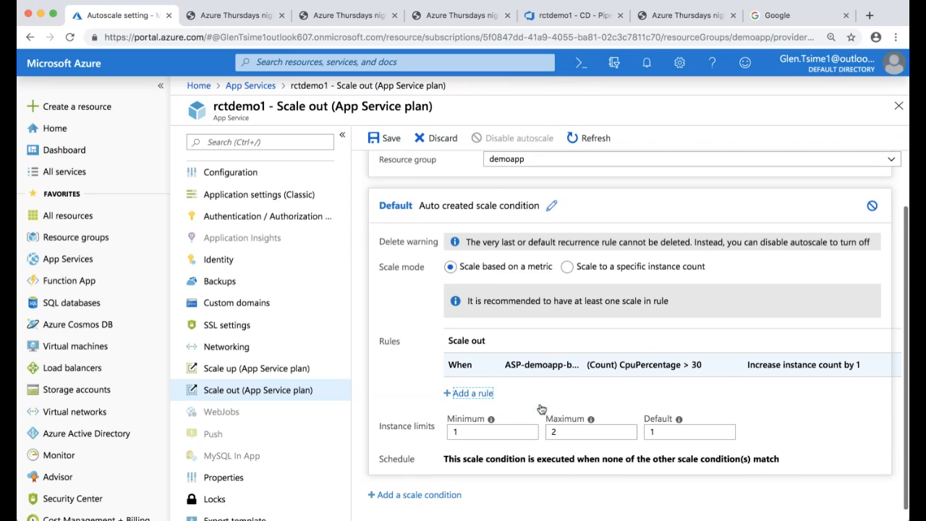
- Review the default scale condition's rule and instance limits, and save the autoscale configuration
{"action": "scroll", "coordinate": [540, 409], "scroll_direction": "down", "scroll_amount": 1}
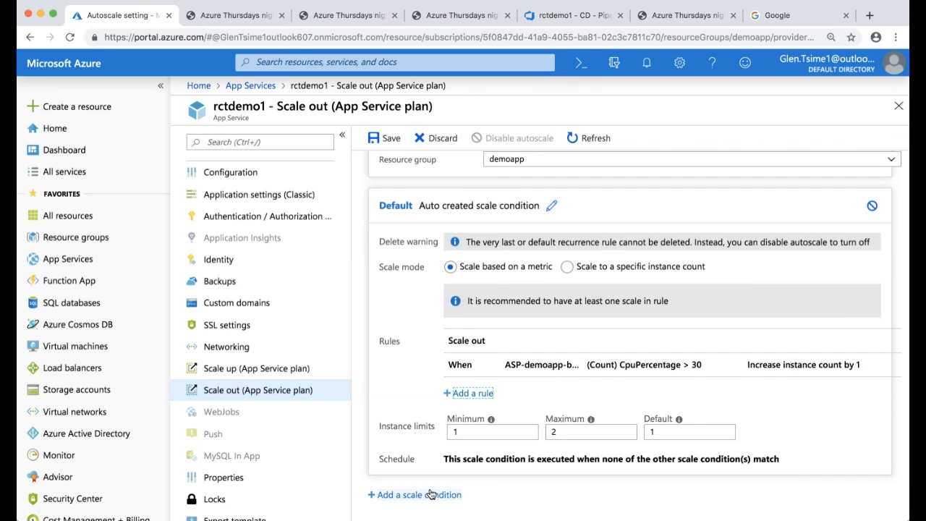
{"action": "scroll", "coordinate": [431, 495], "scroll_direction": "up", "scroll_amount": 1}
{"action": "scroll", "coordinate": [431, 494], "scroll_direction": "up", "scroll_amount": 2}
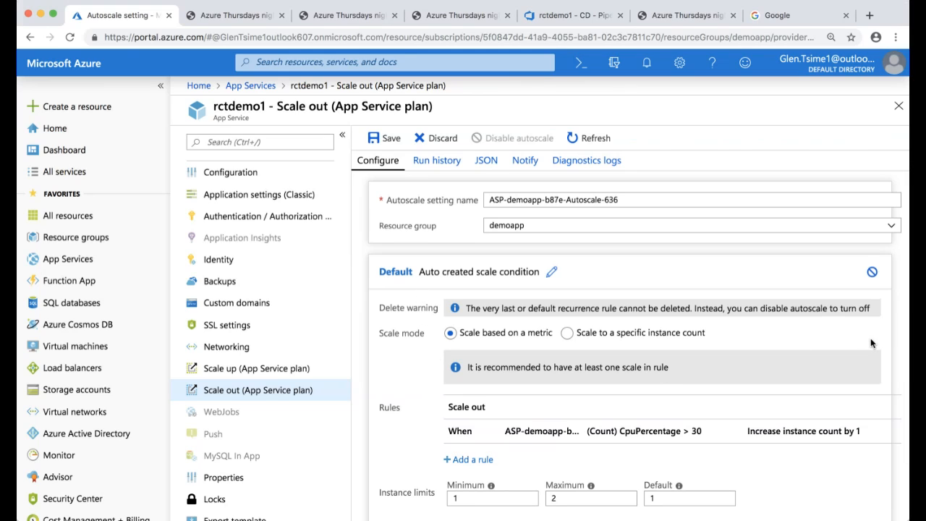
{"action": "scroll", "coordinate": [871, 340], "scroll_direction": "down", "scroll_amount": 2}
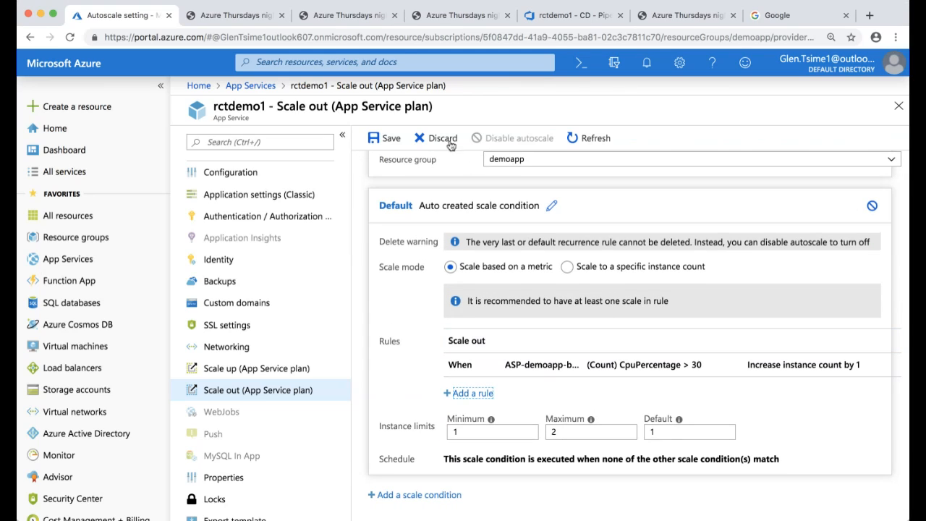
{"action": "left_click", "coordinate": [397, 139]}
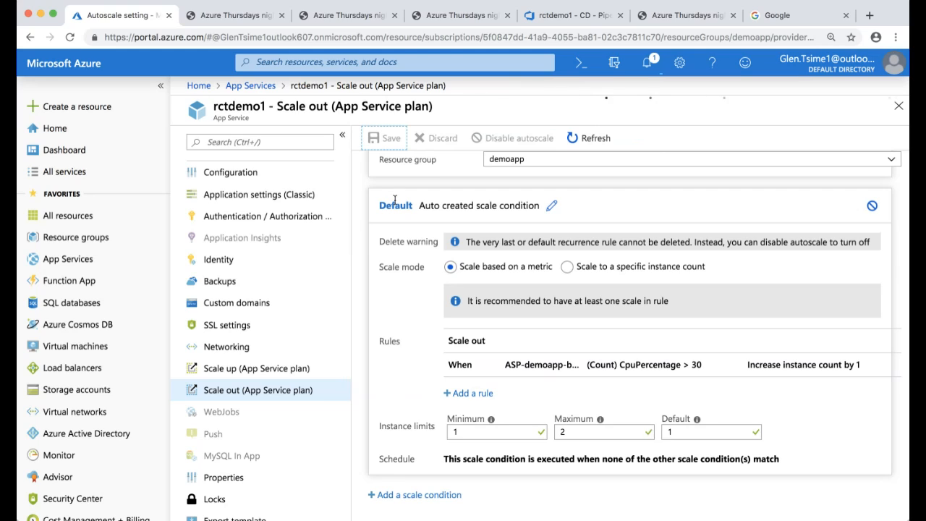
- Reload the rctdemo1.azurewebsites.net page to check the live site, and return to the Azure portal's scale-out settings
{"action": "left_click", "coordinate": [237, 19]}
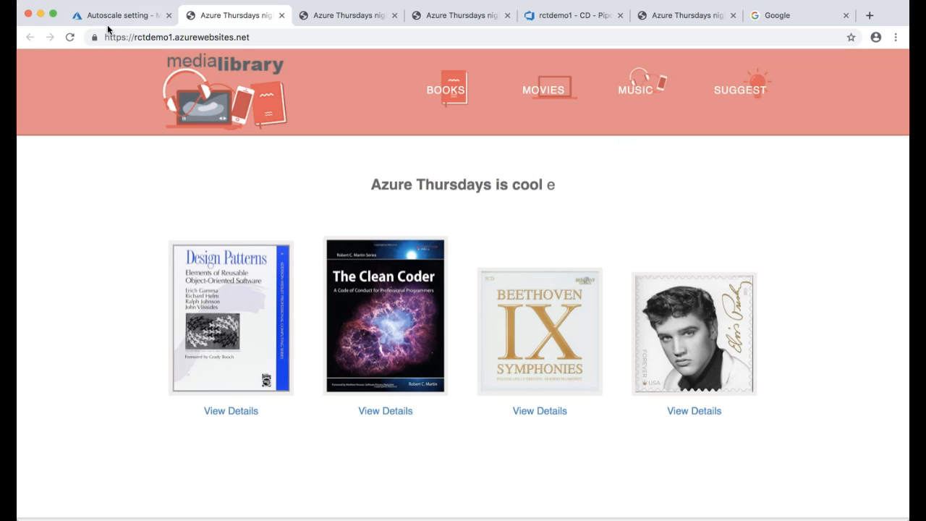
{"action": "left_click", "coordinate": [69, 37]}
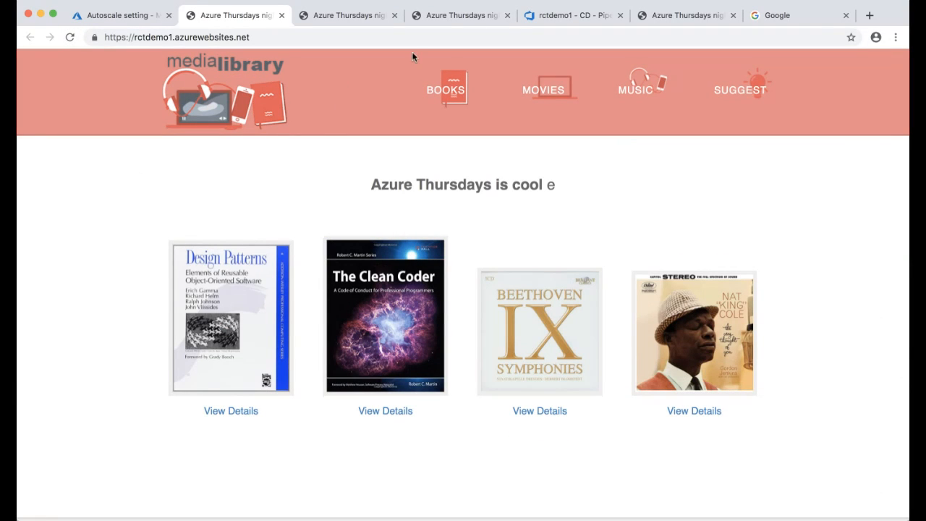
{"action": "left_click", "coordinate": [143, 19]}
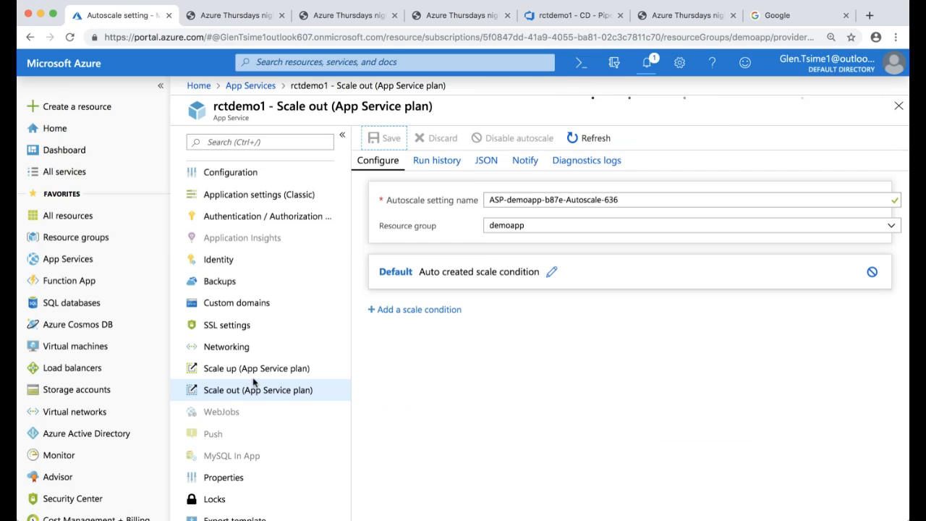
- Open rctdemo1's Performance test settings under Development Tools and start a new performance test
{"action": "scroll", "coordinate": [253, 383], "scroll_direction": "down", "scroll_amount": 3}
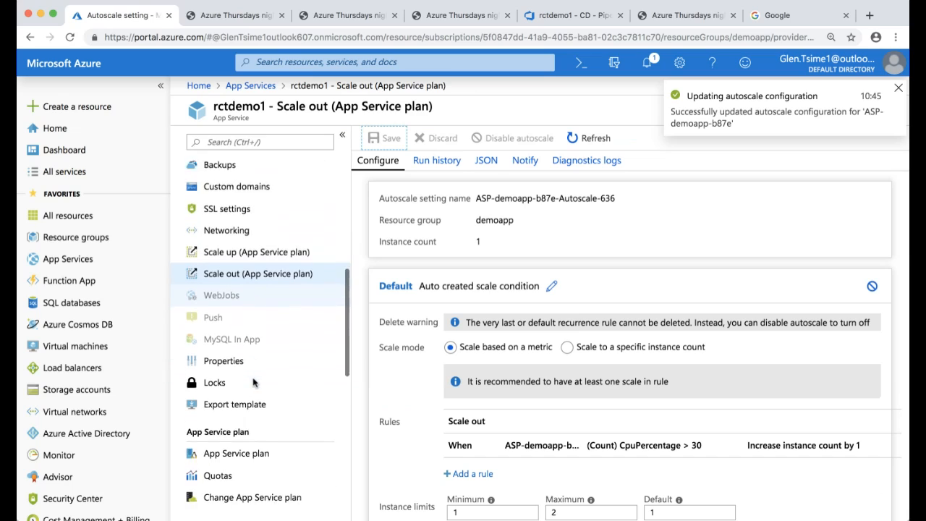
{"action": "scroll", "coordinate": [254, 383], "scroll_direction": "down", "scroll_amount": 4}
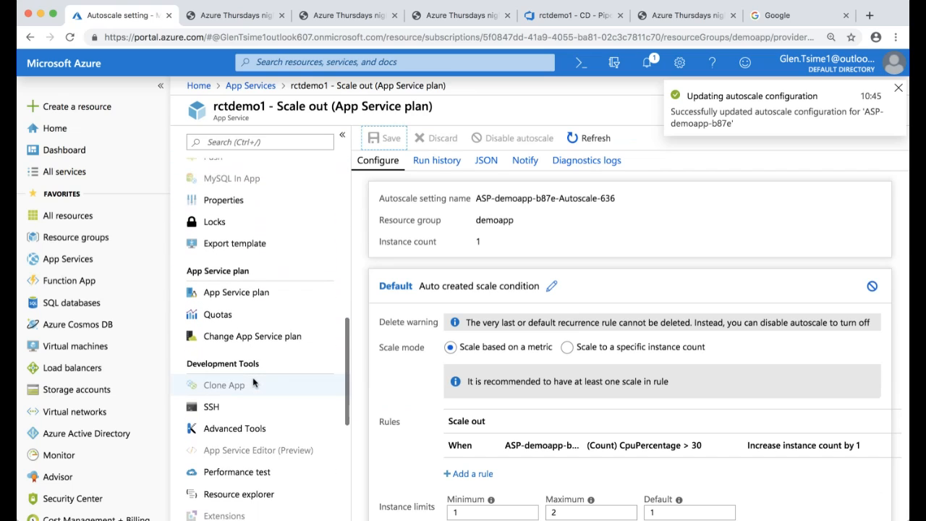
{"action": "scroll", "coordinate": [253, 383], "scroll_direction": "down", "scroll_amount": 2}
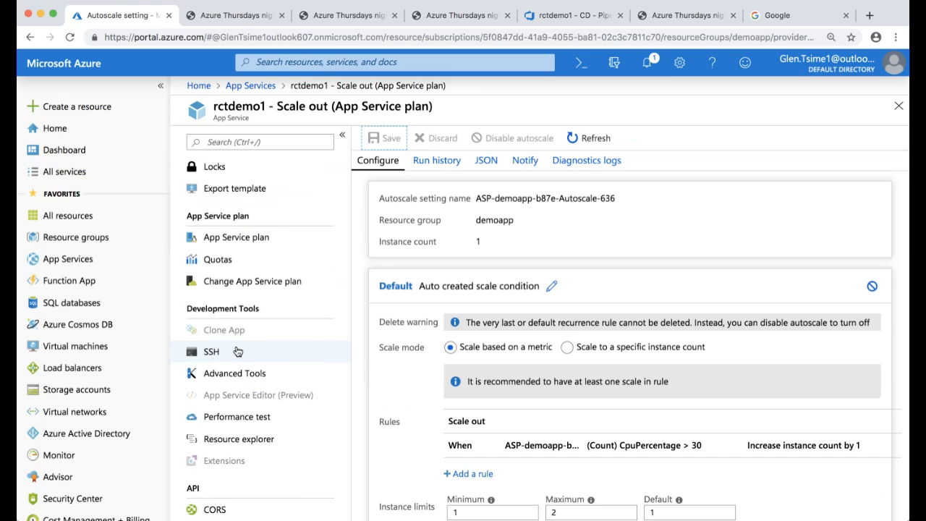
{"action": "left_click", "coordinate": [262, 418]}
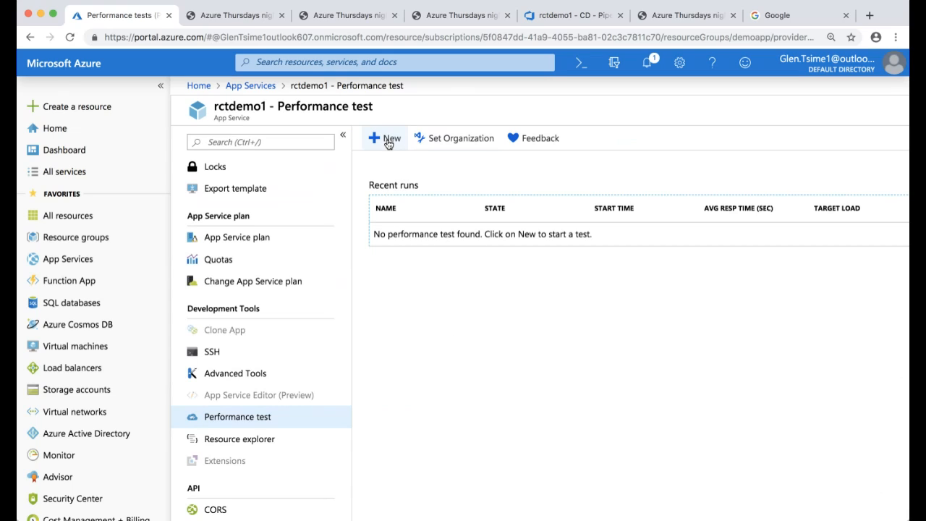
{"action": "left_click", "coordinate": [389, 141]}
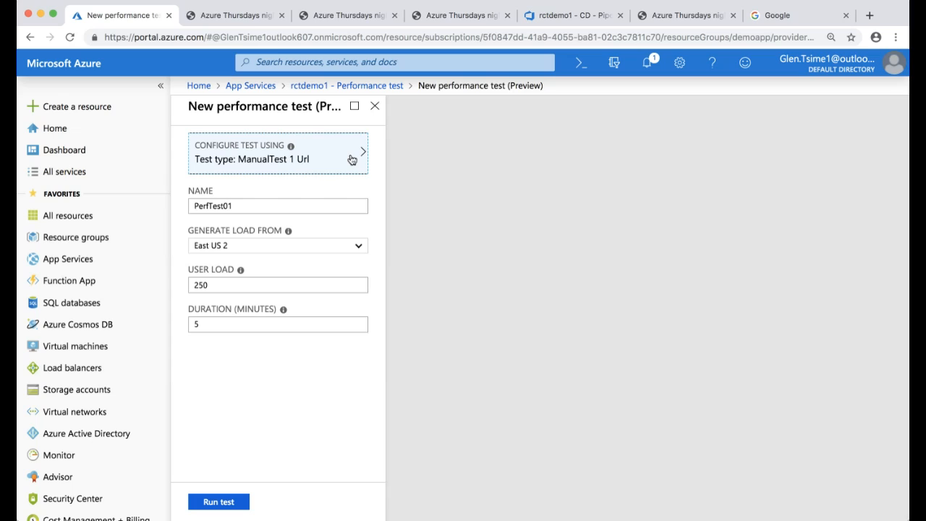
- Name the performance test "test 1" and generate its load from East Asia
{"action": "left_click", "coordinate": [277, 200]}
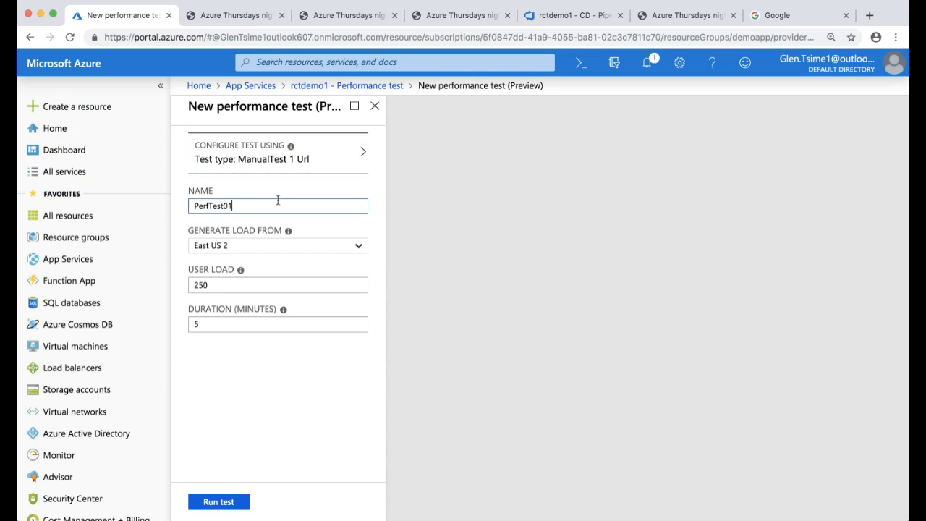
{"action": "key", "text": "super+a"}
{"action": "type", "text": "test 1"}
{"action": "left_click", "coordinate": [358, 247]}
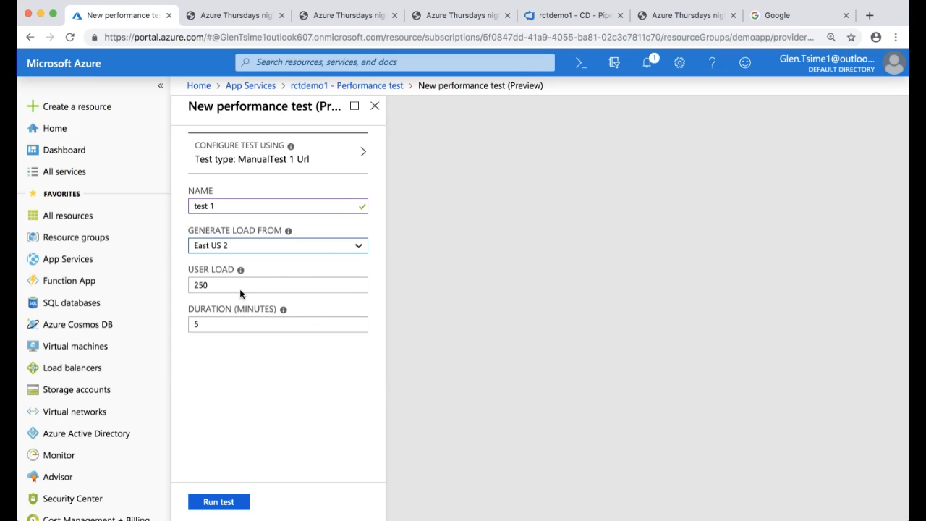
{"action": "left_click", "coordinate": [231, 337]}
- Check the user load description, set the test duration to 1 minute, and run the performance test
{"action": "mouse_move", "coordinate": [242, 275]}
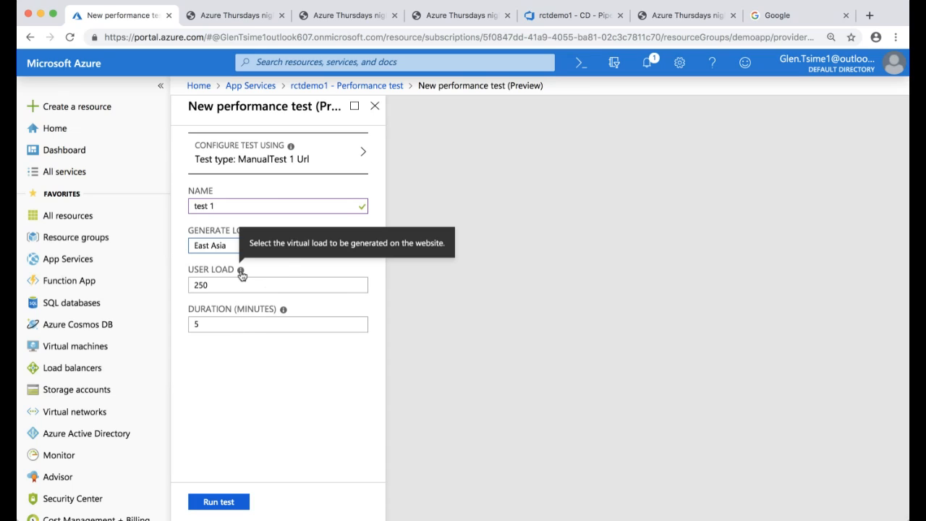
{"action": "left_click", "coordinate": [221, 323]}
{"action": "key", "text": "BackSpace"}
{"action": "type", "text": "1"}
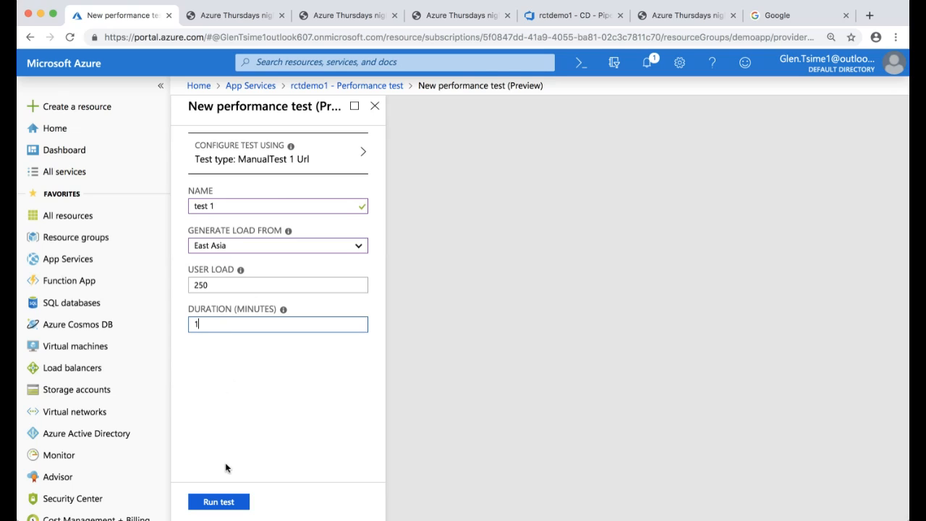
{"action": "left_click", "coordinate": [221, 502]}
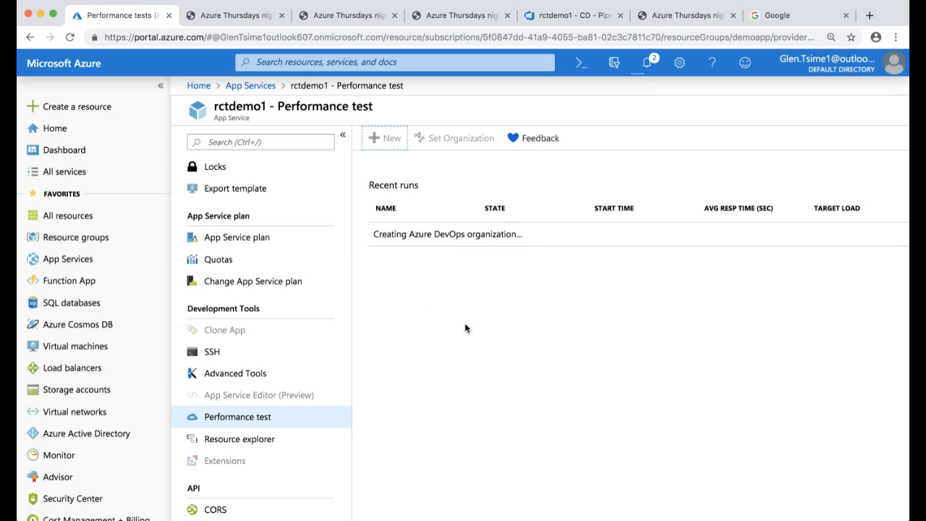
- Open the test 1 performance run and examine its essentials, request details, performance under load and web app usage
{"action": "scroll", "coordinate": [269, 265], "scroll_direction": "up", "scroll_amount": 2}
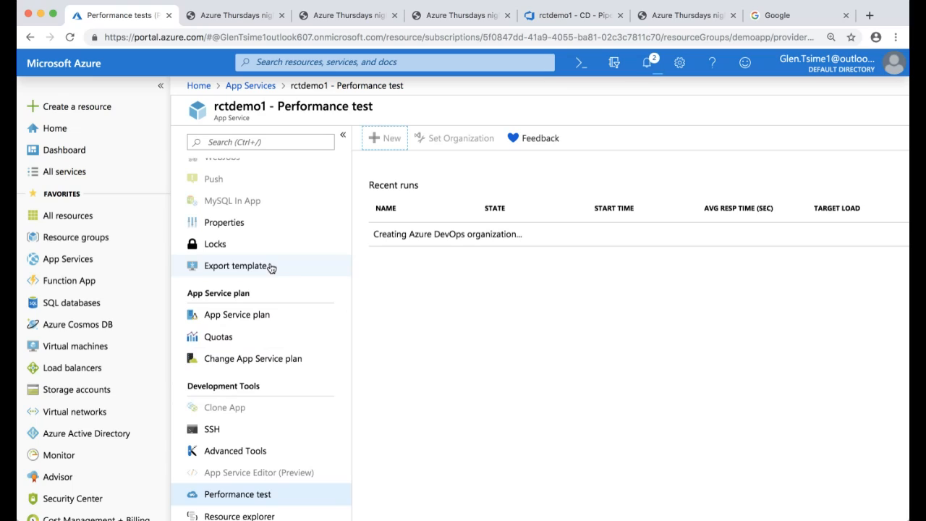
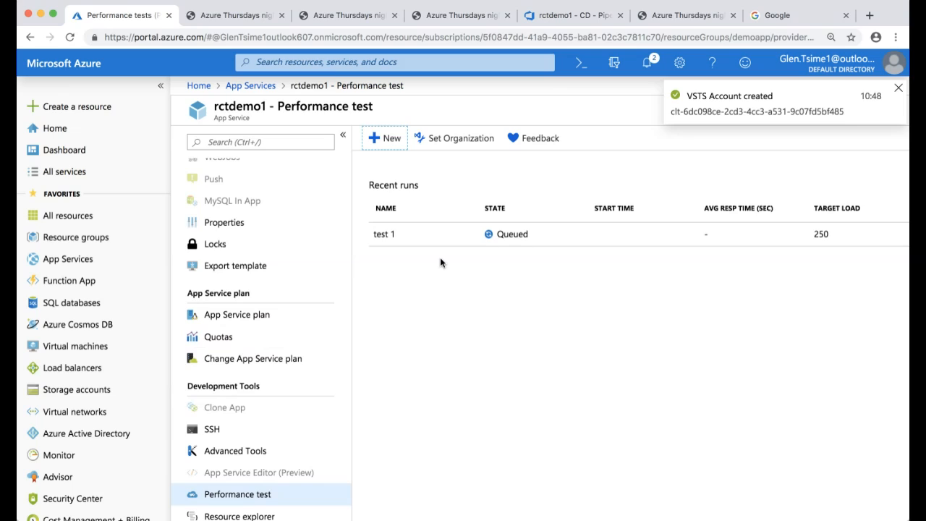
{"action": "left_click", "coordinate": [499, 240]}
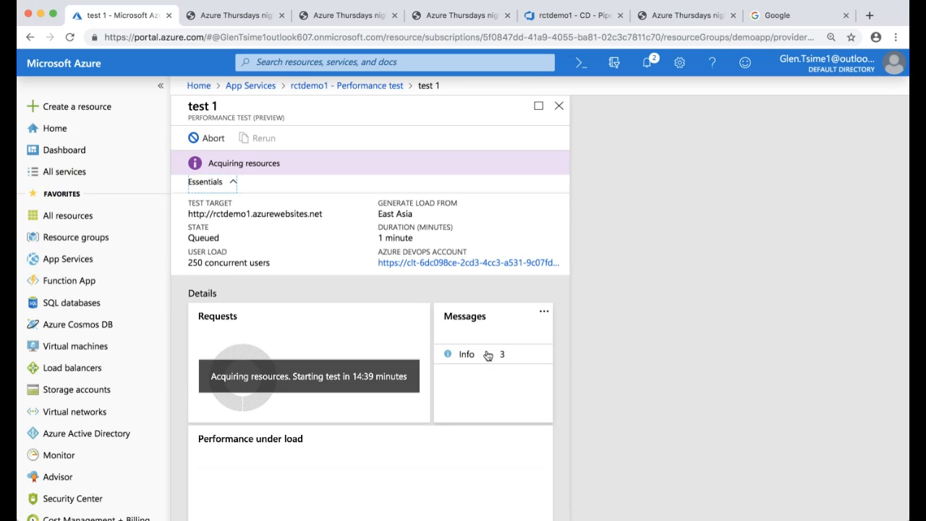
{"action": "scroll", "coordinate": [481, 355], "scroll_direction": "down", "scroll_amount": 3}
{"action": "scroll", "coordinate": [486, 355], "scroll_direction": "down", "scroll_amount": 2}
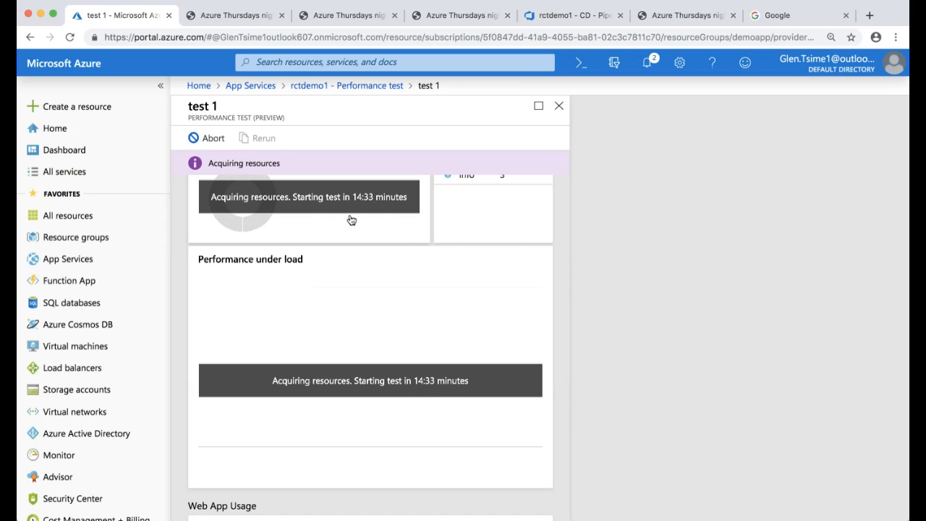
{"action": "scroll", "coordinate": [347, 275], "scroll_direction": "down", "scroll_amount": 5}
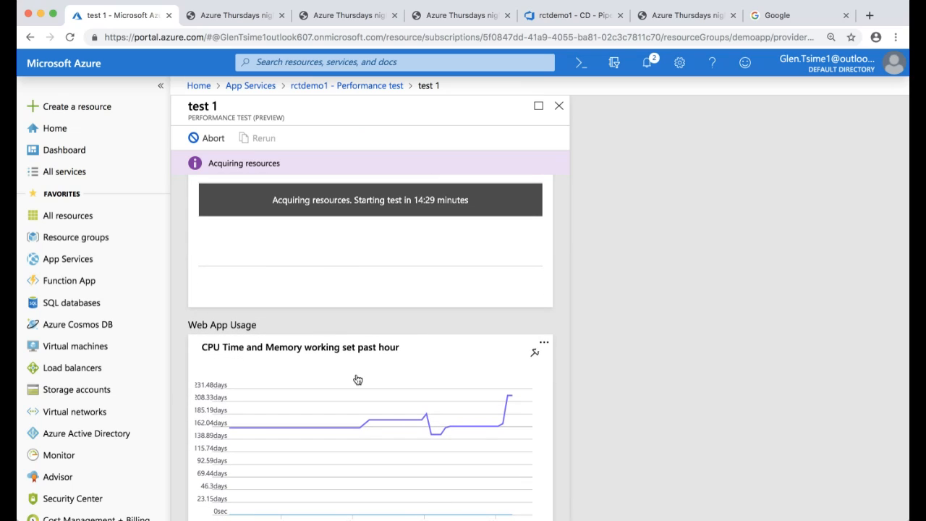
{"action": "scroll", "coordinate": [358, 380], "scroll_direction": "down", "scroll_amount": 1}
{"action": "scroll", "coordinate": [358, 380], "scroll_direction": "down", "scroll_amount": 1}
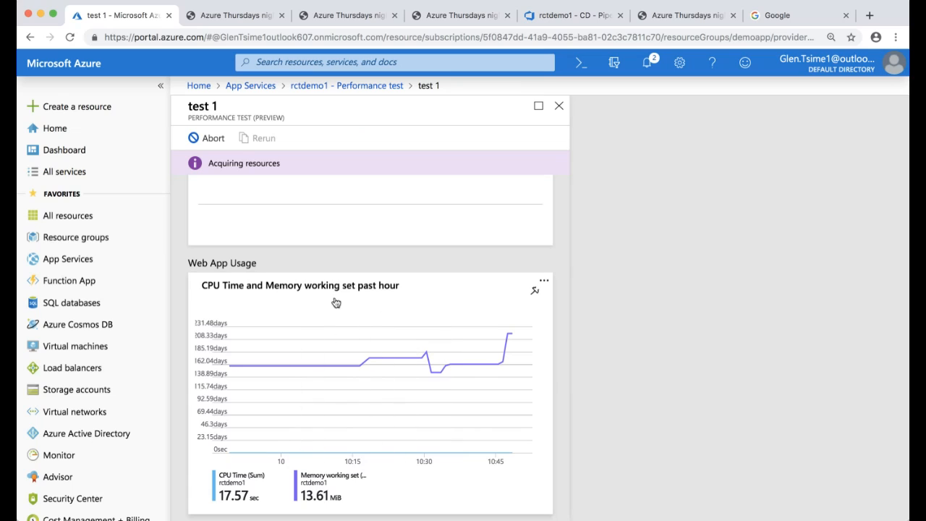
{"action": "scroll", "coordinate": [390, 332], "scroll_direction": "up", "scroll_amount": 5}
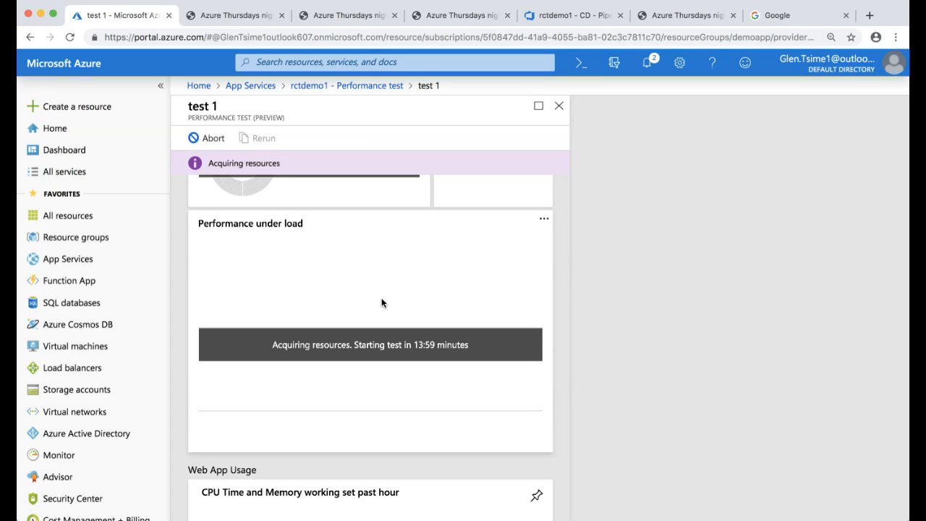
{"action": "scroll", "coordinate": [381, 299], "scroll_direction": "up", "scroll_amount": 5}
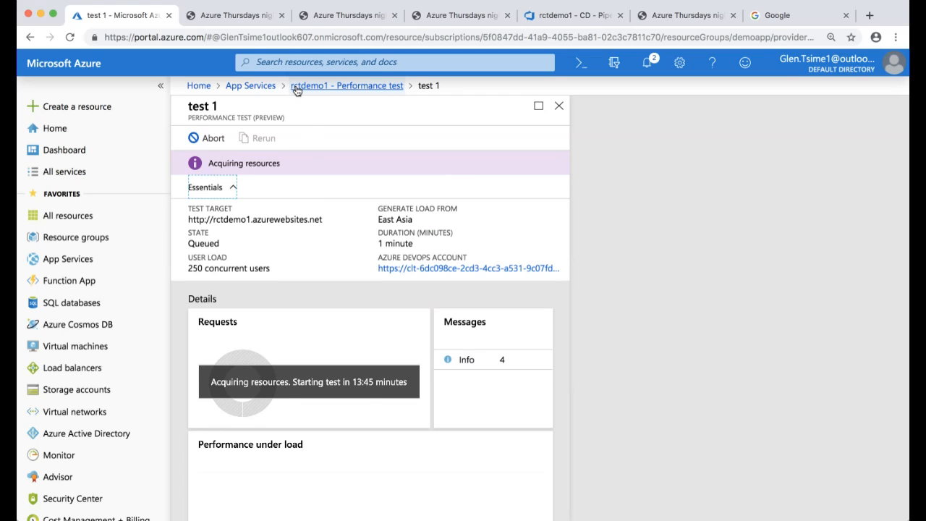
- Start creating a resource and browse the featured Marketplace services in the Web and Mobile categories
{"action": "left_click", "coordinate": [103, 107]}
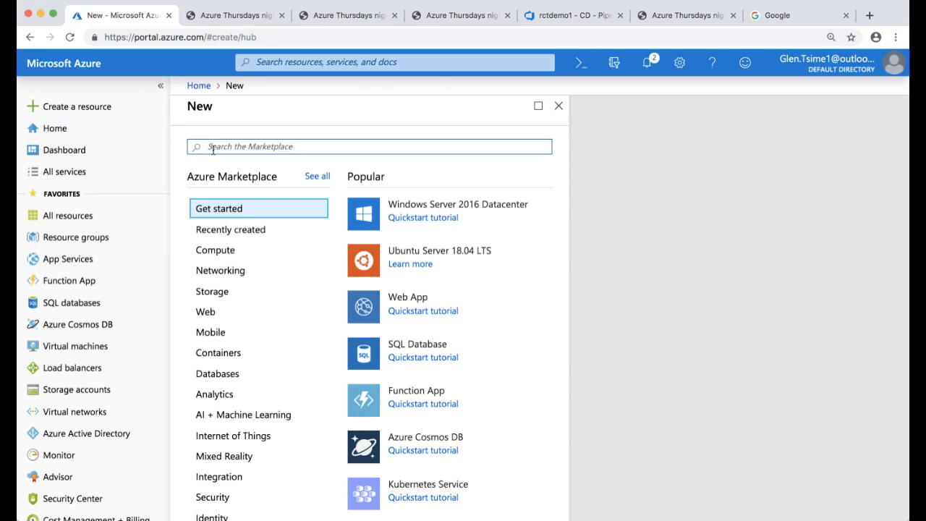
{"action": "left_click", "coordinate": [237, 314]}
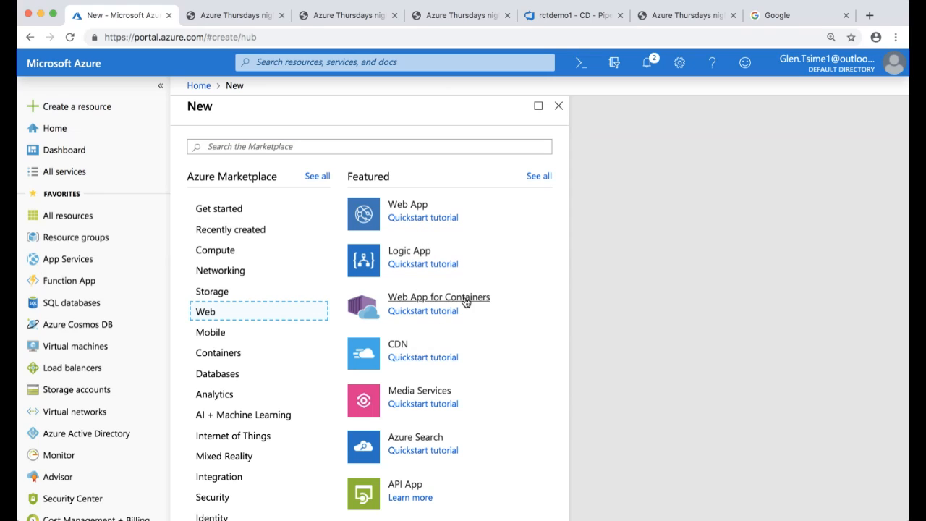
{"action": "scroll", "coordinate": [465, 379], "scroll_direction": "down", "scroll_amount": 4}
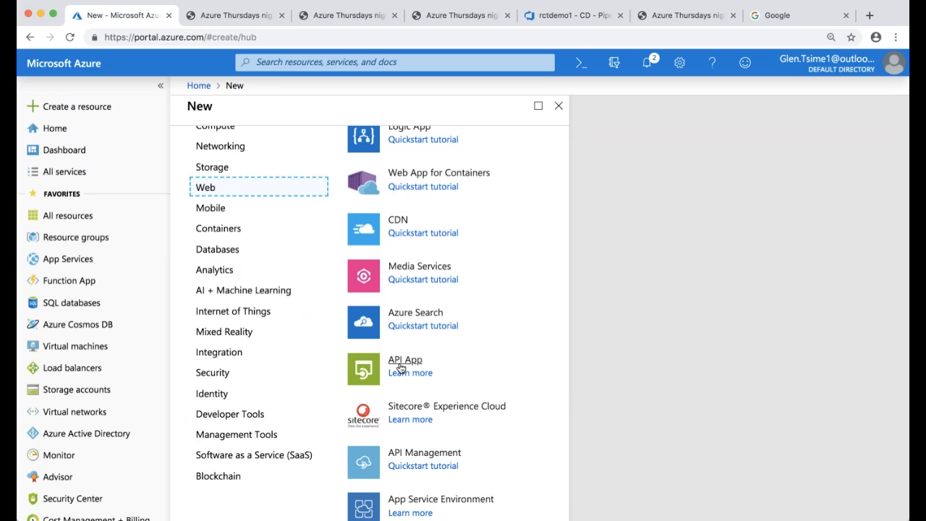
{"action": "scroll", "coordinate": [400, 368], "scroll_direction": "down", "scroll_amount": 1}
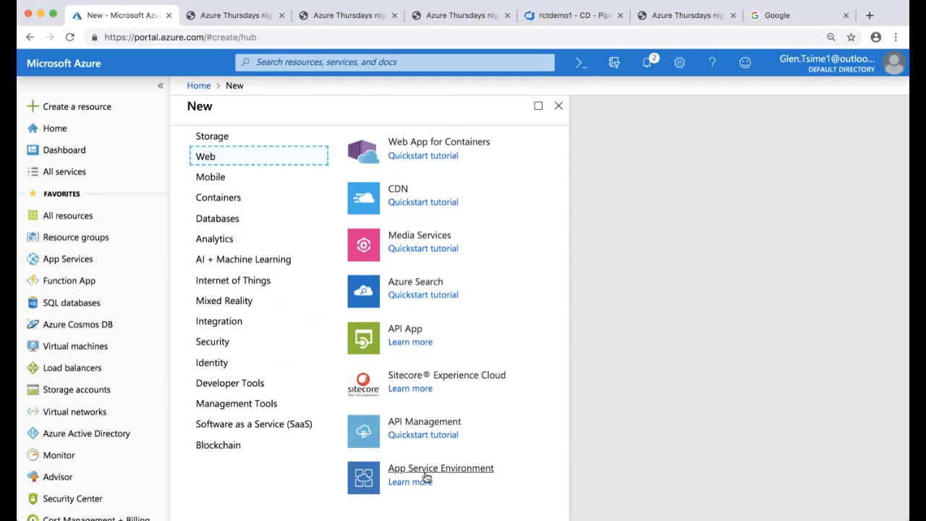
{"action": "left_click", "coordinate": [267, 188]}
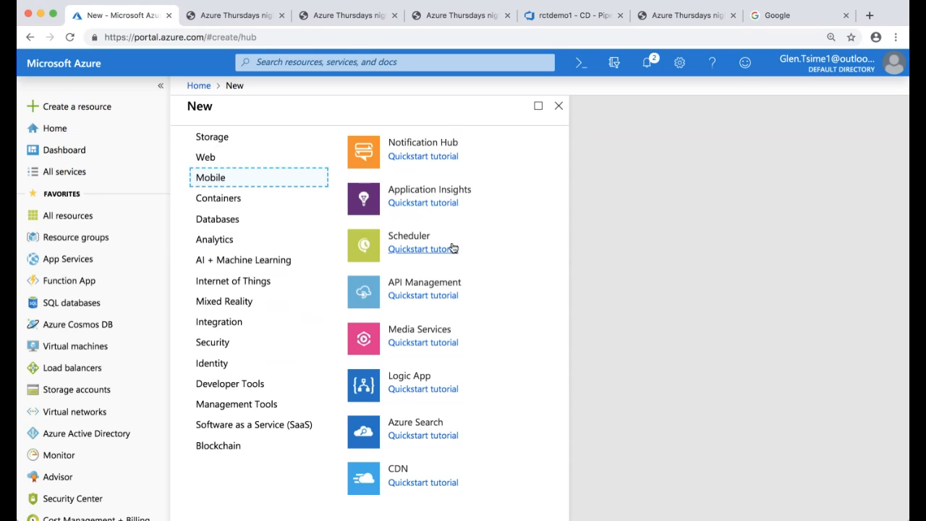
{"action": "scroll", "coordinate": [453, 249], "scroll_direction": "up", "scroll_amount": 5}
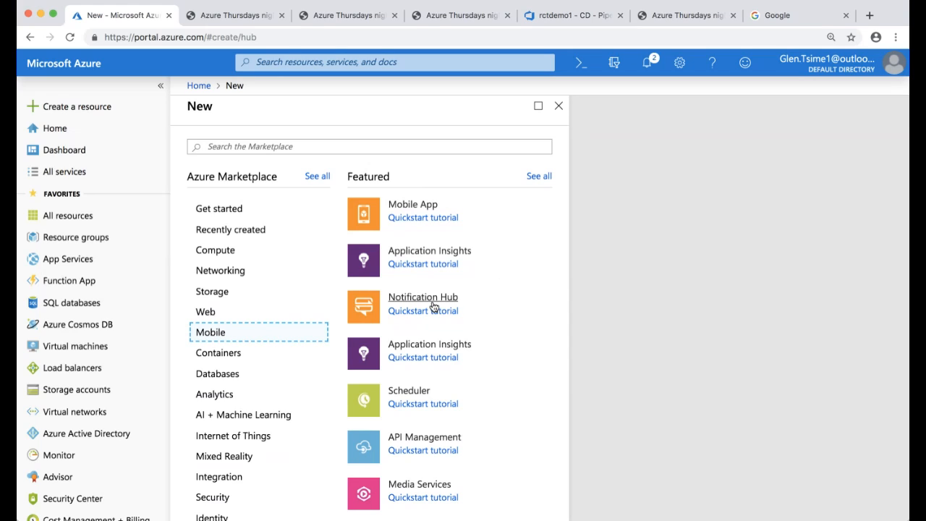
- Browse the featured Marketplace services in the Containers and Databases categories
{"action": "left_click", "coordinate": [254, 353]}
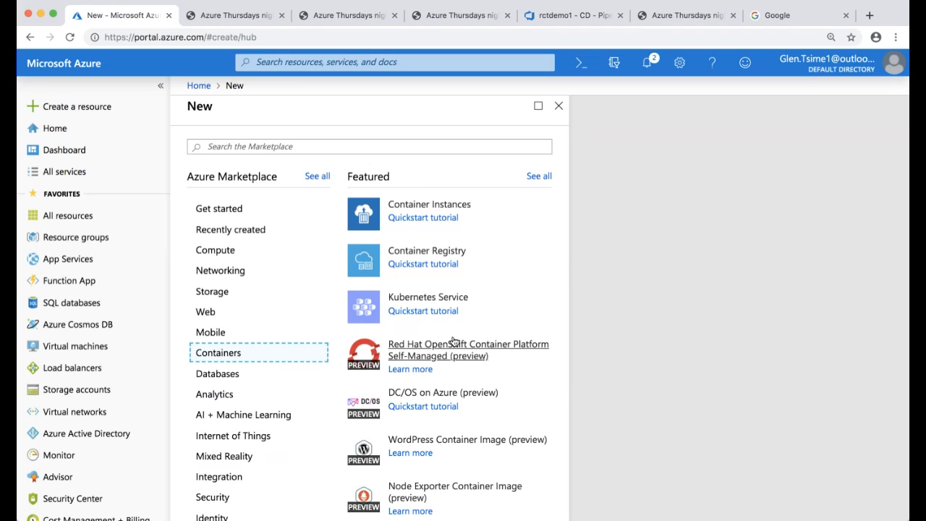
{"action": "scroll", "coordinate": [454, 342], "scroll_direction": "down", "scroll_amount": 3}
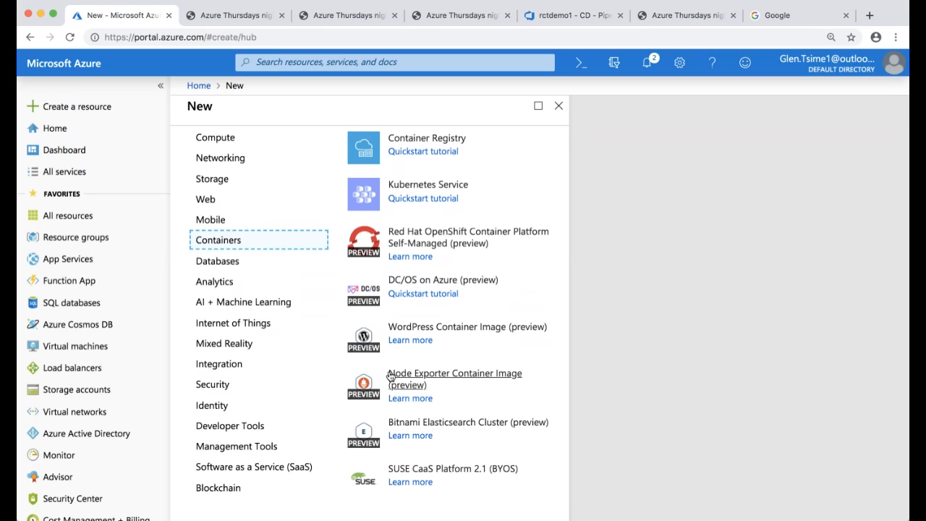
{"action": "left_click", "coordinate": [243, 267]}
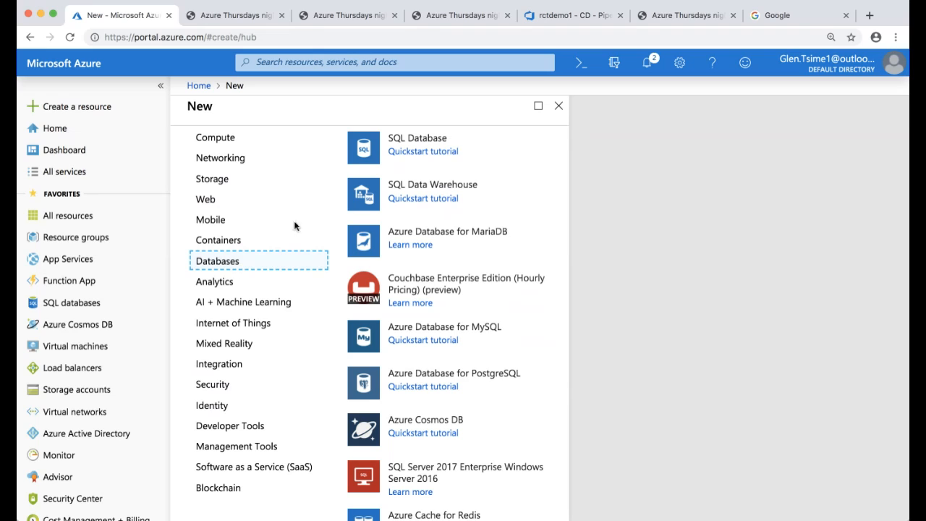
{"action": "scroll", "coordinate": [453, 362], "scroll_direction": "down", "scroll_amount": 1}
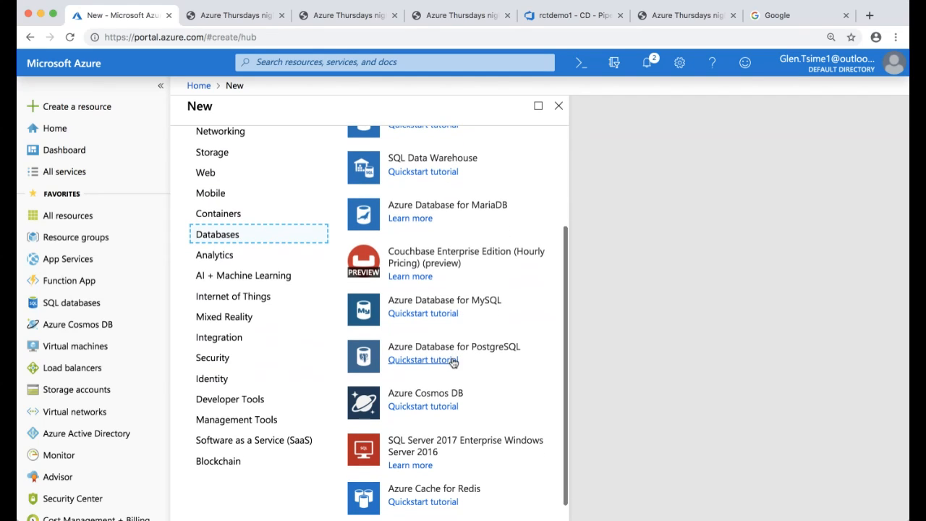
{"action": "scroll", "coordinate": [453, 362], "scroll_direction": "up", "scroll_amount": 2}
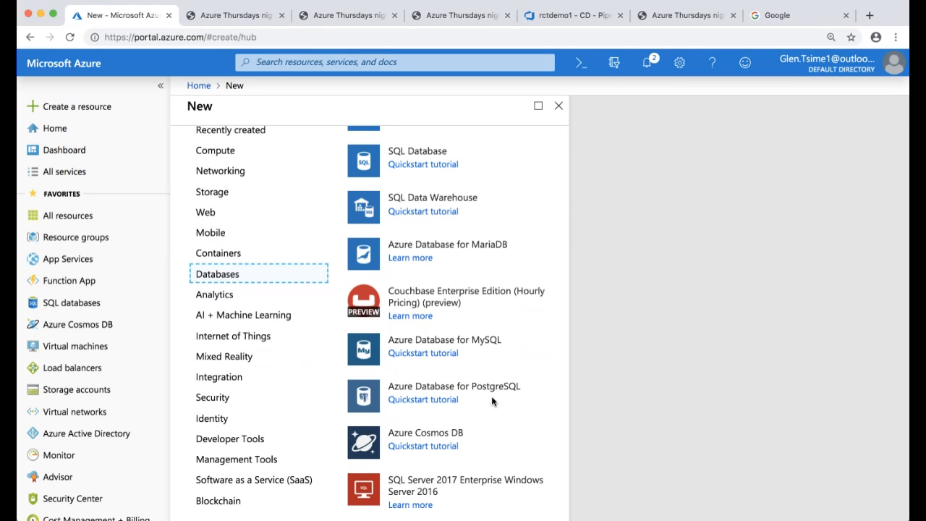
{"action": "scroll", "coordinate": [492, 401], "scroll_direction": "down", "scroll_amount": 2}
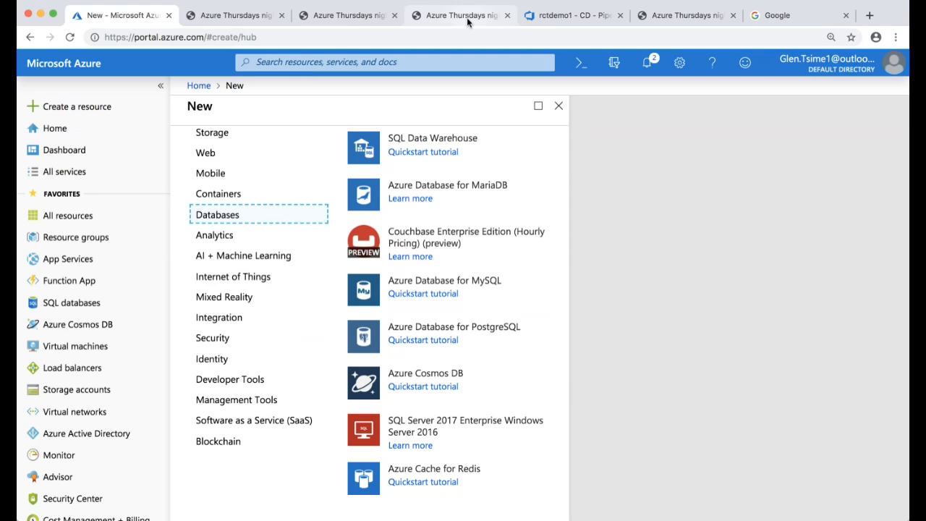
- Switch to Azure DevOps to view the tasks of the test1 stage in rctdemo1 - CD, and return to the Azure portal
{"action": "left_click", "coordinate": [553, 17]}
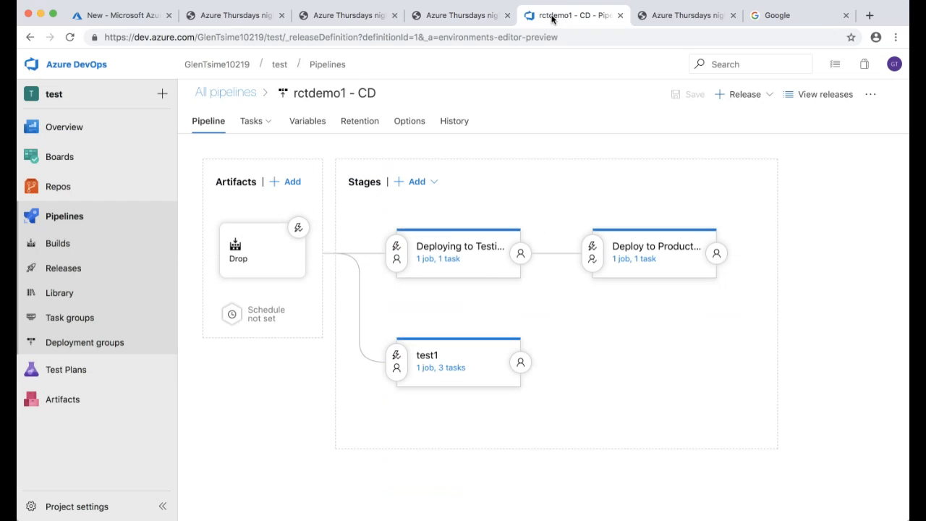
{"action": "left_click", "coordinate": [444, 368]}
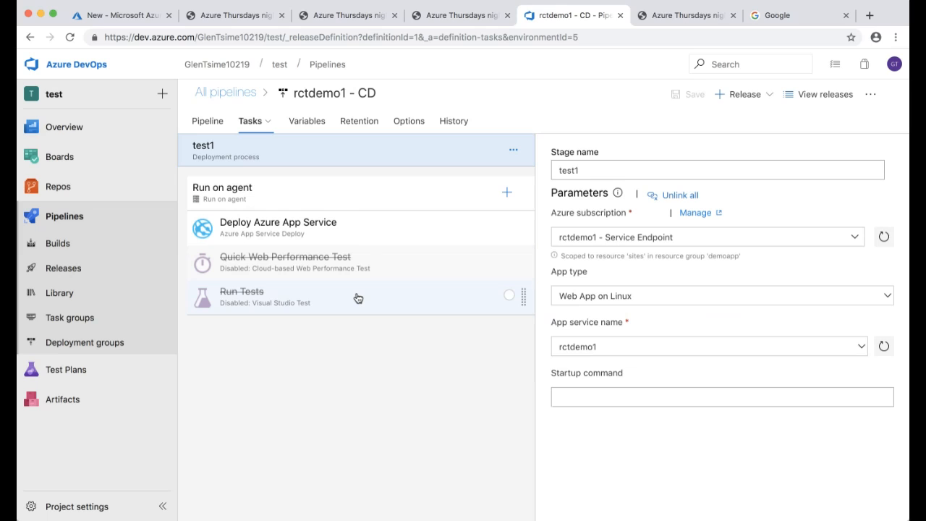
{"action": "left_click", "coordinate": [140, 15]}
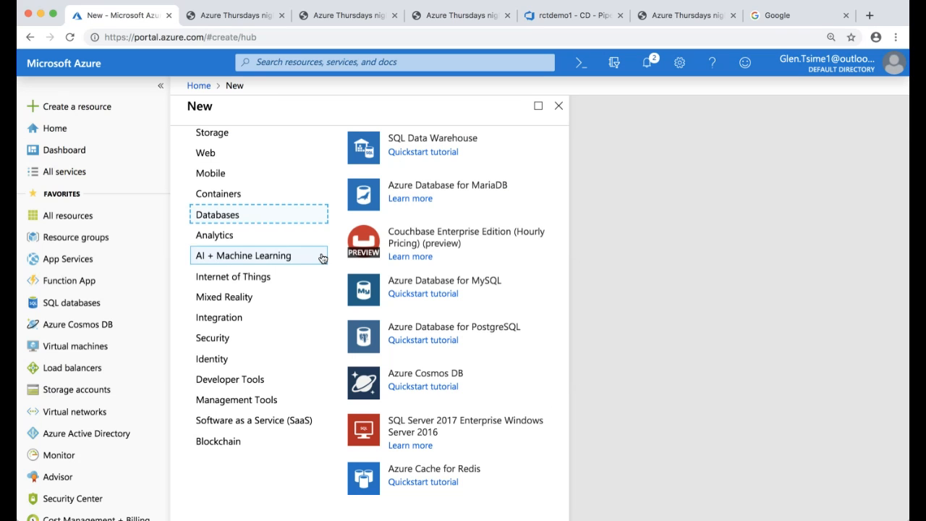
- Browse the Marketplace offerings for AI + Machine Learning, Internet of Things and Developer Tools
{"action": "left_click", "coordinate": [261, 262]}
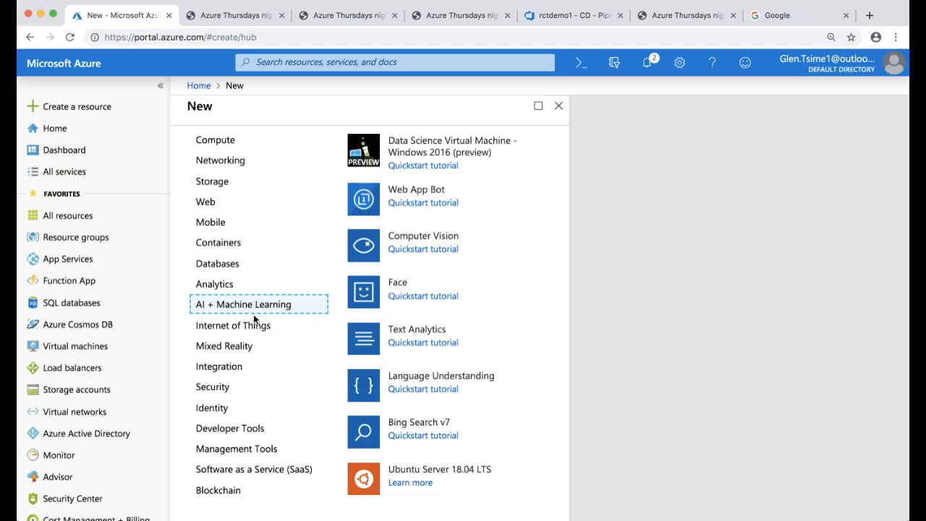
{"action": "left_click", "coordinate": [258, 325]}
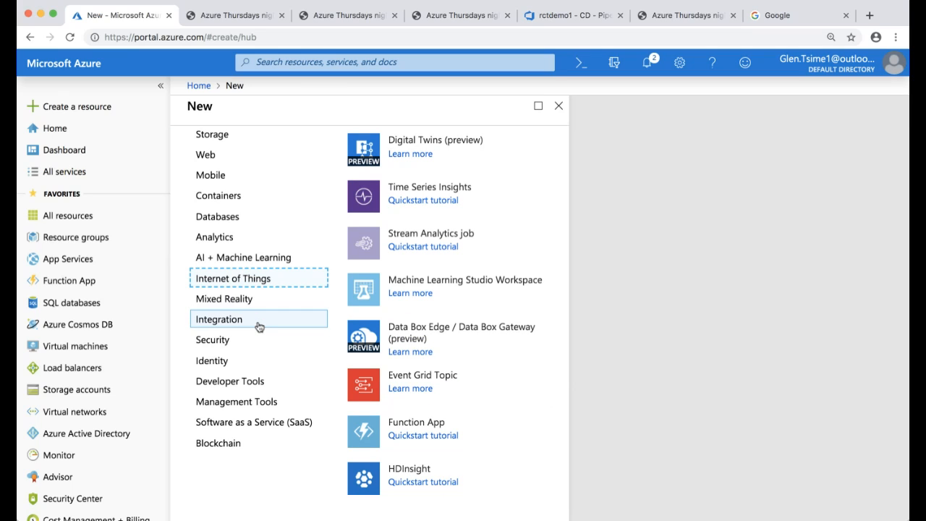
{"action": "left_click", "coordinate": [253, 382]}
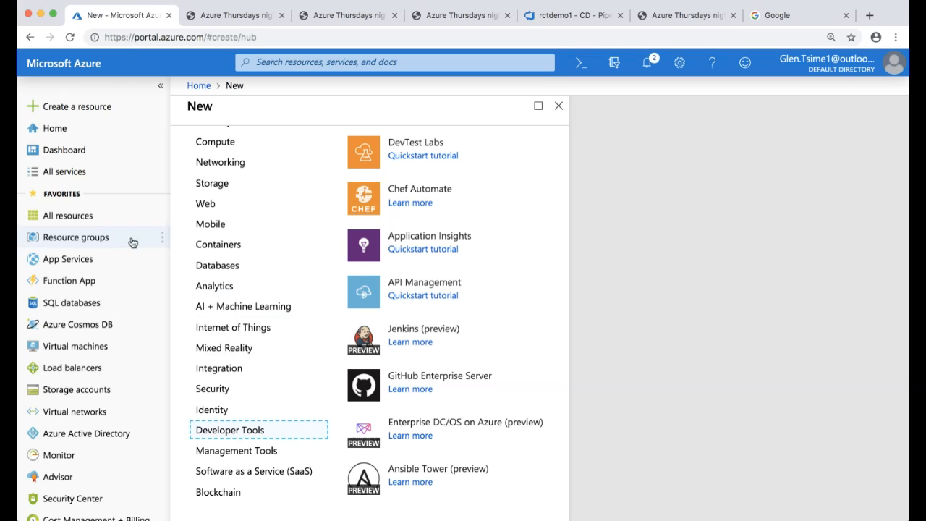
- Show all Compute offerings in the Marketplace and start creating a Windows Server 2019 Datacenter virtual machine
{"action": "left_click", "coordinate": [85, 111]}
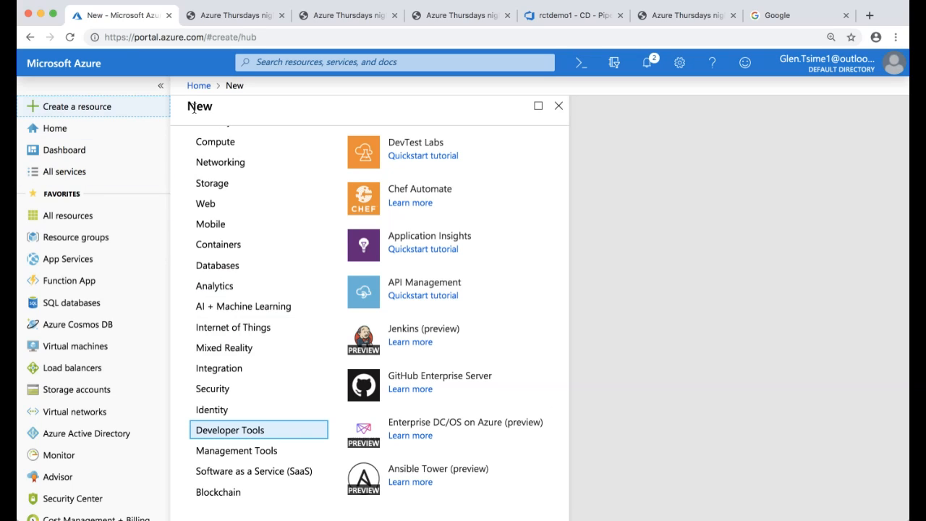
{"action": "left_click", "coordinate": [229, 141]}
{"action": "scroll", "coordinate": [403, 218], "scroll_direction": "up", "scroll_amount": 3}
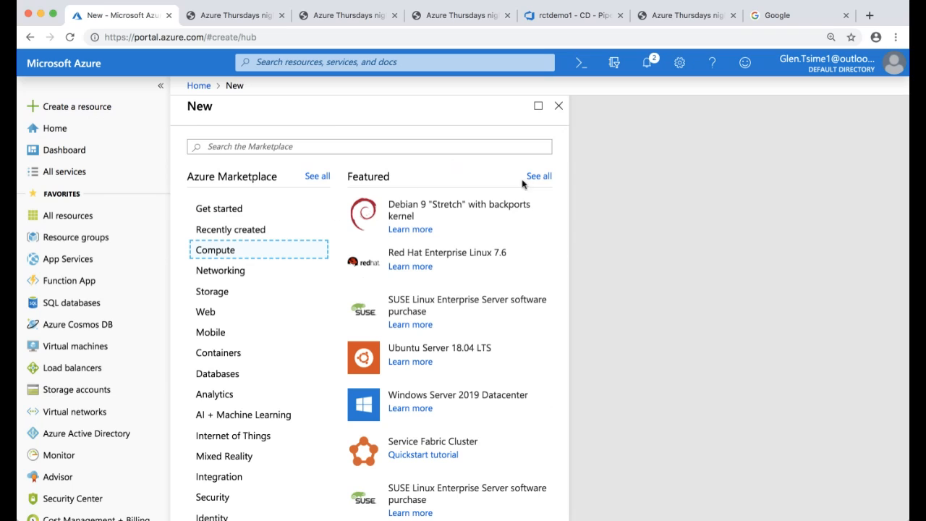
{"action": "left_click", "coordinate": [542, 177]}
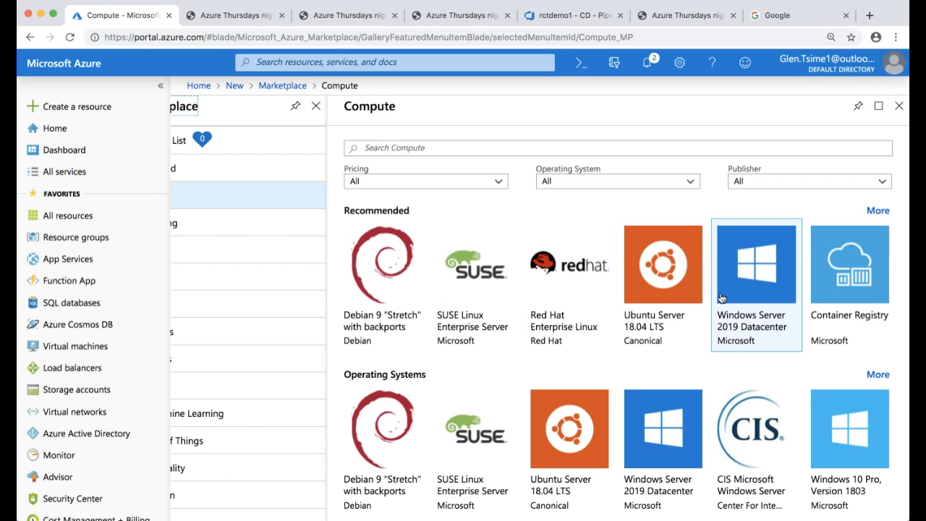
{"action": "left_click", "coordinate": [758, 285]}
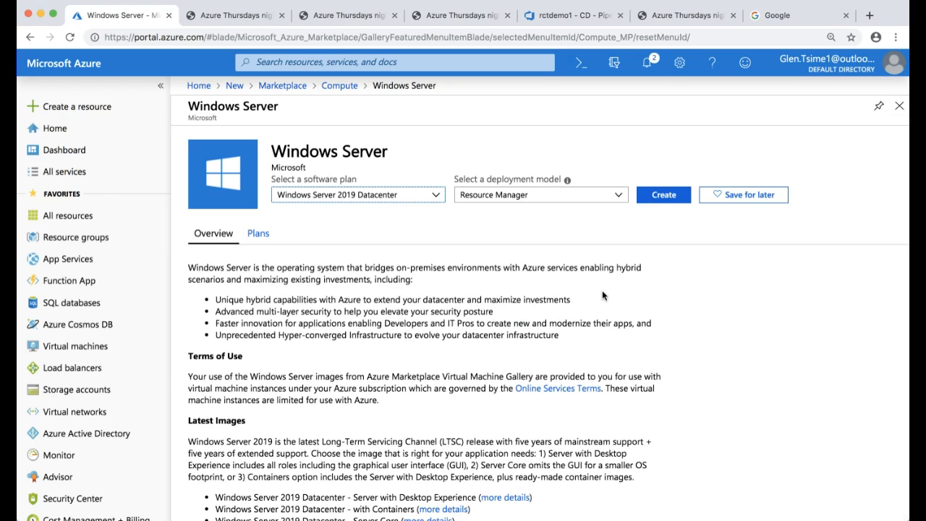
{"action": "left_click", "coordinate": [670, 197]}
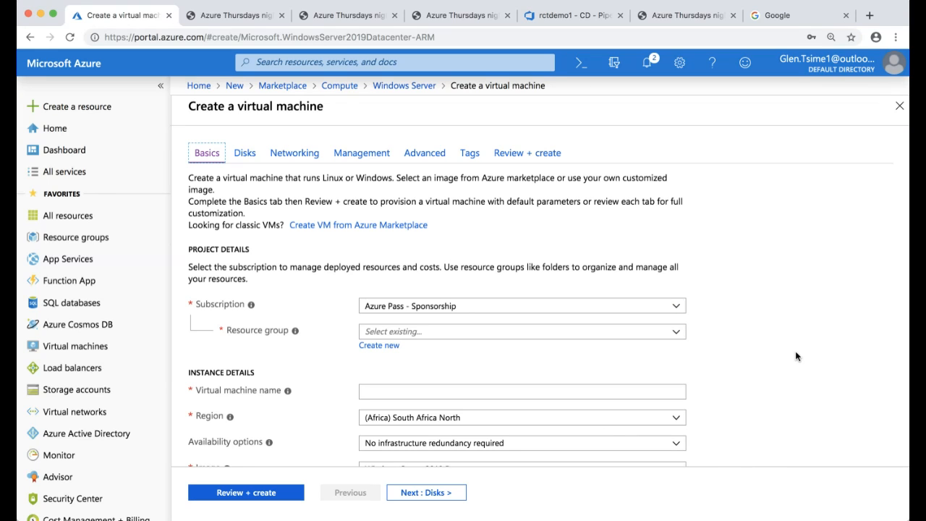
- Review the virtual machine's basic settings, including the administrator account, inbound port rules and the Azure Hybrid Benefit saving
{"action": "scroll", "coordinate": [797, 356], "scroll_direction": "down", "scroll_amount": 10}
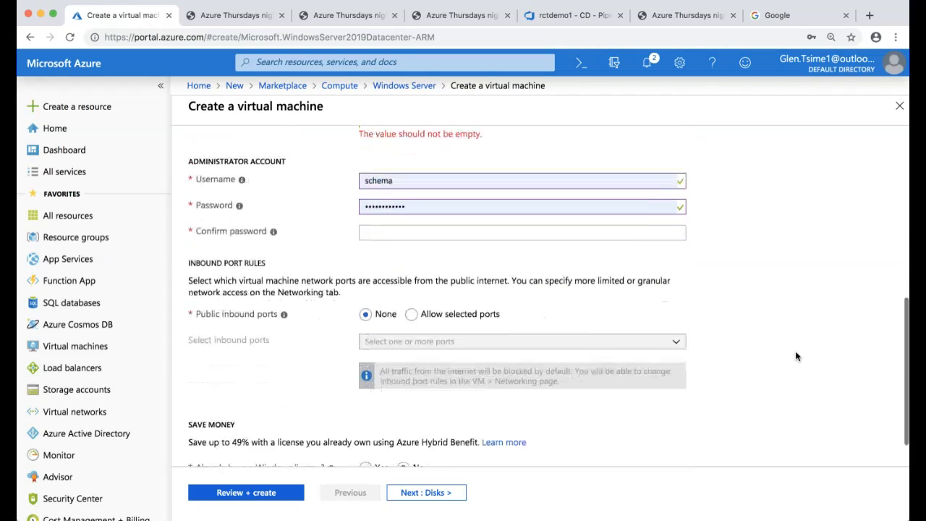
{"action": "scroll", "coordinate": [796, 356], "scroll_direction": "down", "scroll_amount": 3}
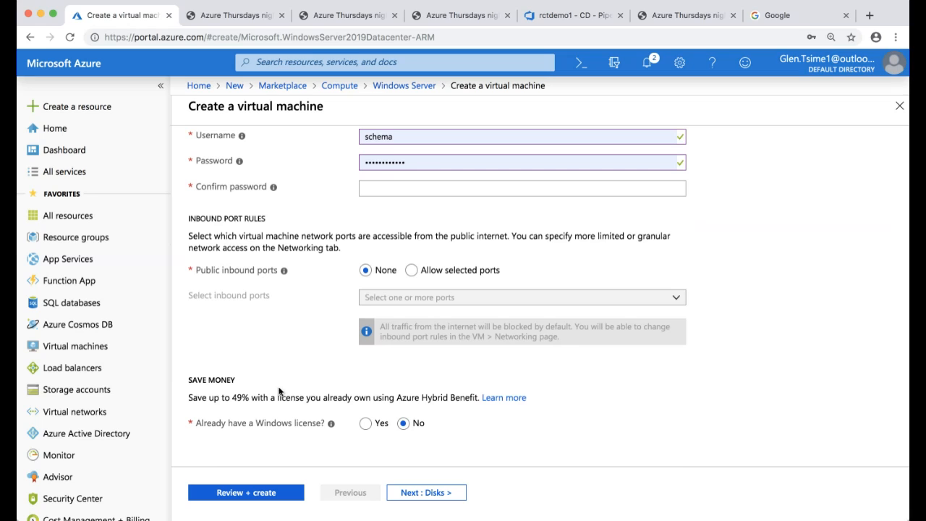
{"action": "left_click_drag", "start_coordinate": [232, 397], "coordinate": [245, 396]}
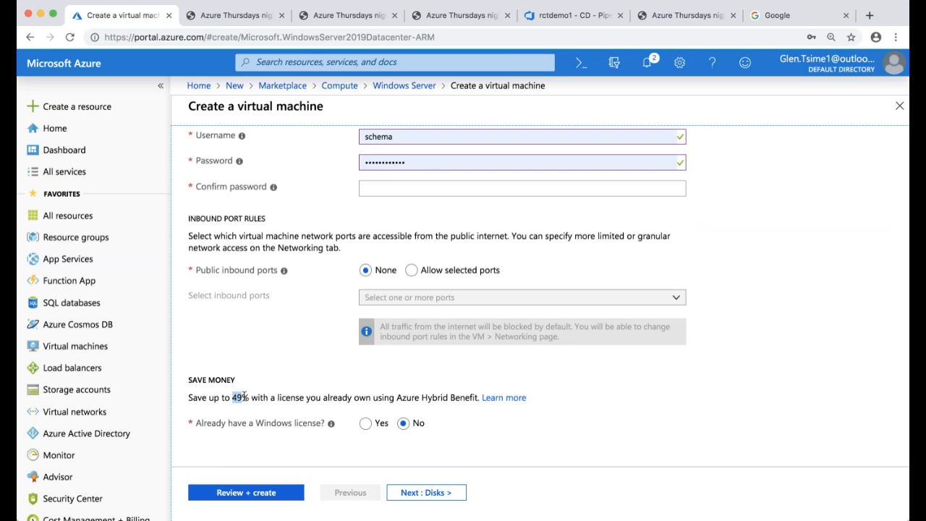
{"action": "scroll", "coordinate": [244, 396], "scroll_direction": "up", "scroll_amount": 10}
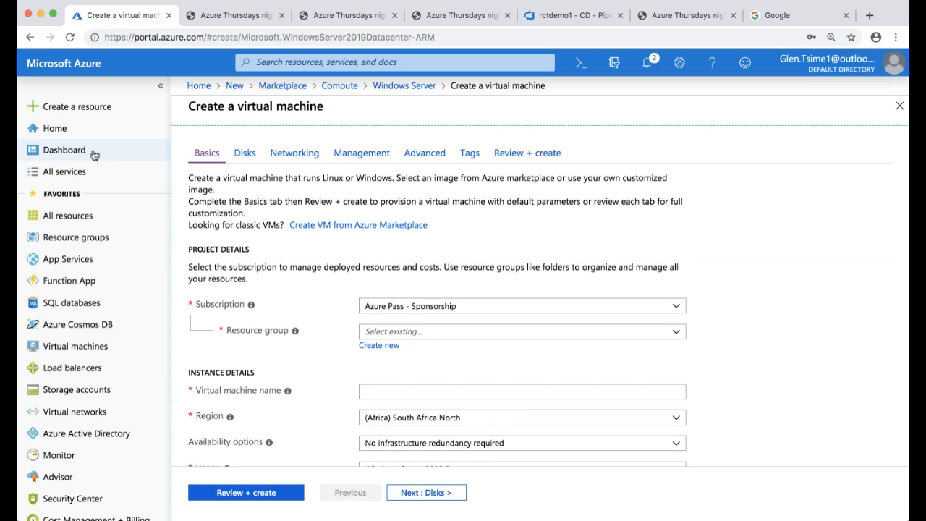
- Switch to Azure DevOps and open the organization's projects overview
{"action": "left_click", "coordinate": [527, 21]}
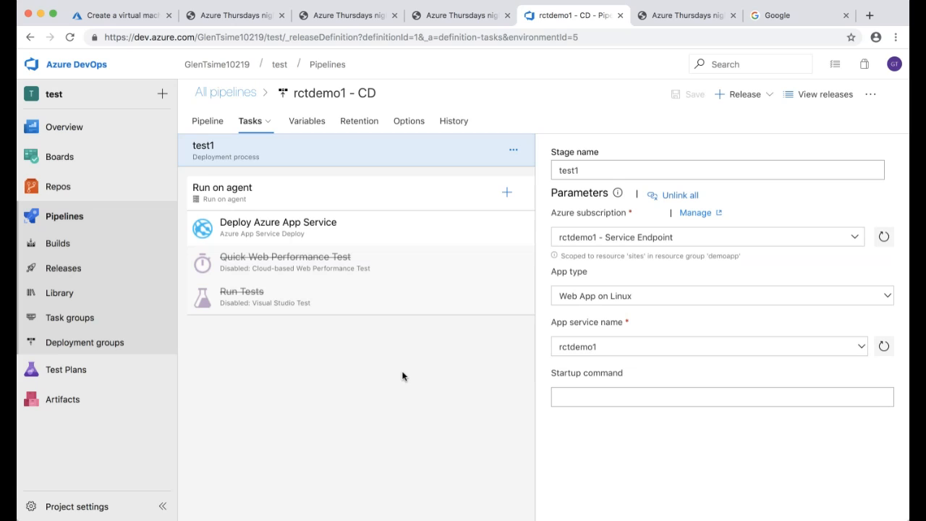
{"action": "left_click", "coordinate": [102, 68]}
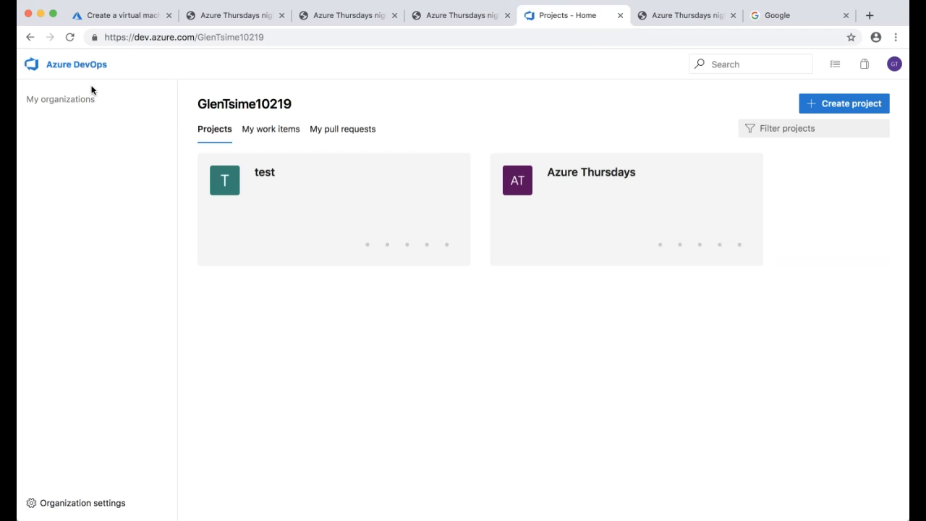